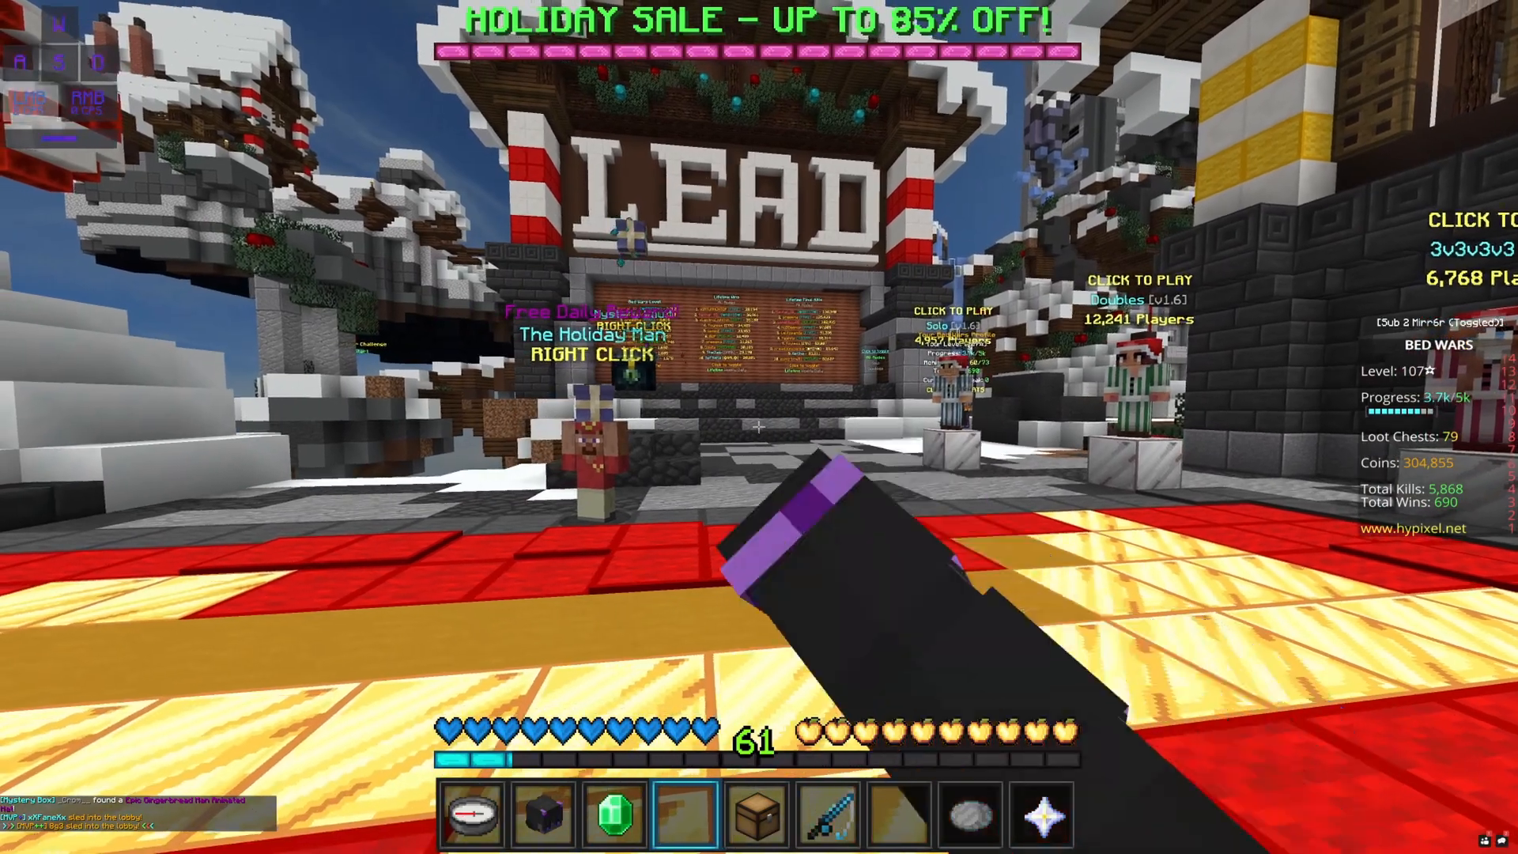
Step: Search the Badlion Client mod list for "replay" to find the Replay mod
key(Shift_R)
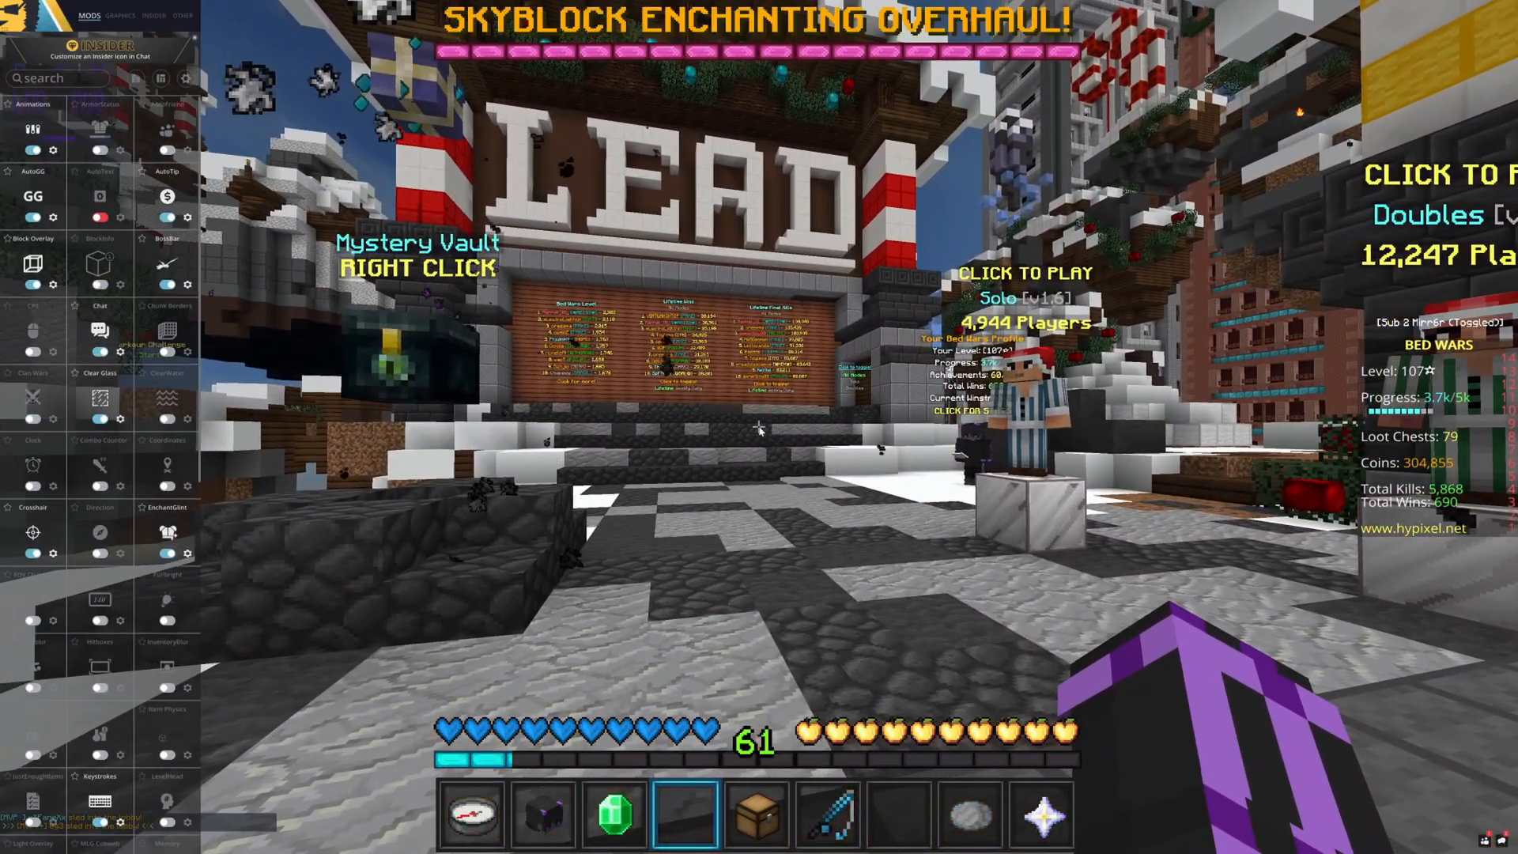
click(62, 79)
text(replay)
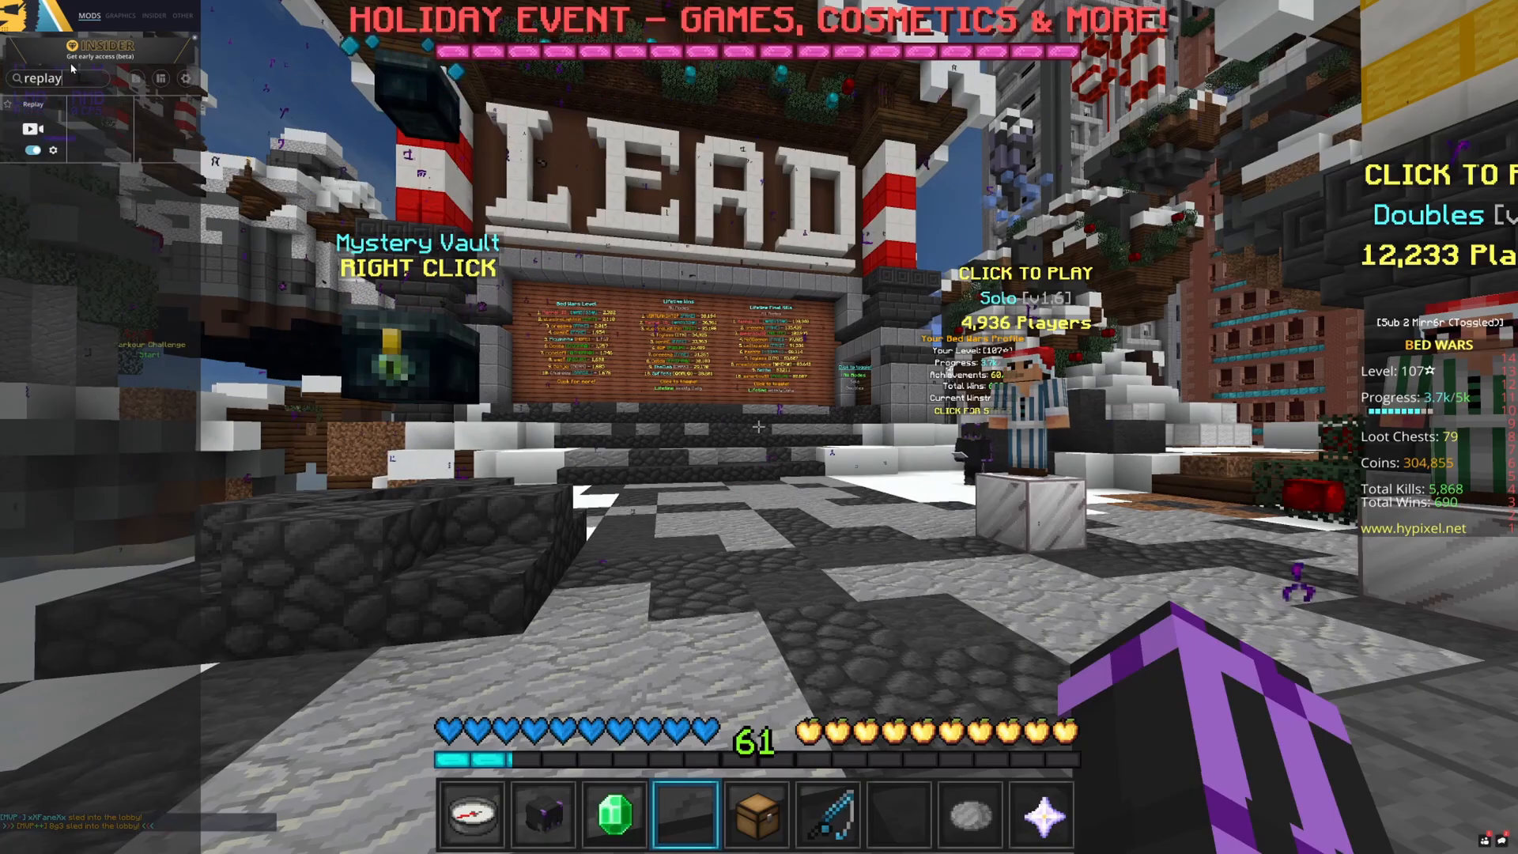
key(Escape)
key(w)
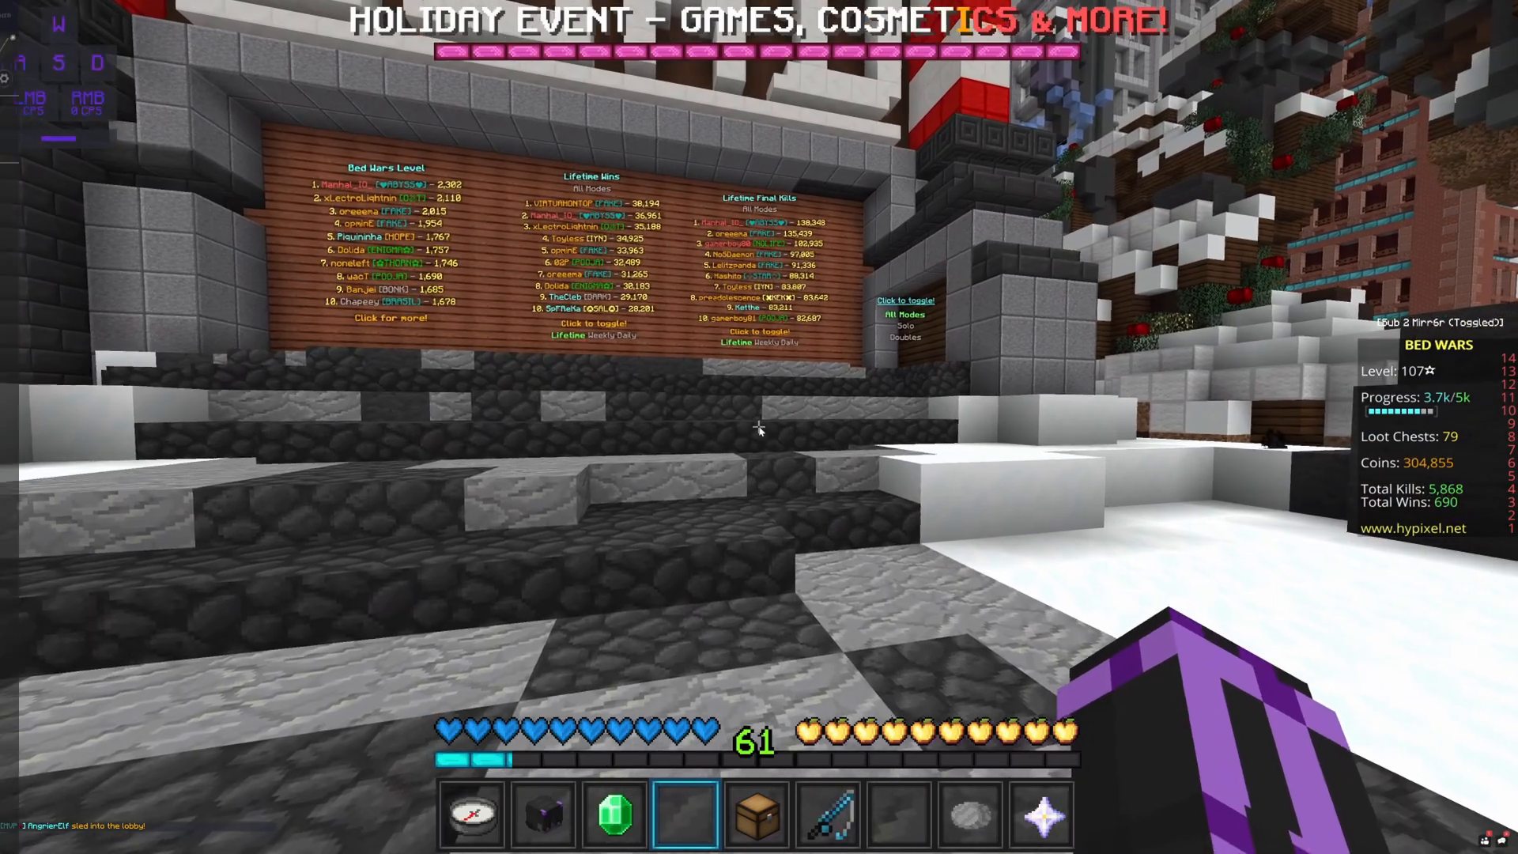
Step: Open the Replay mod's settings to view its options, and return to the game
key(Shift_R)
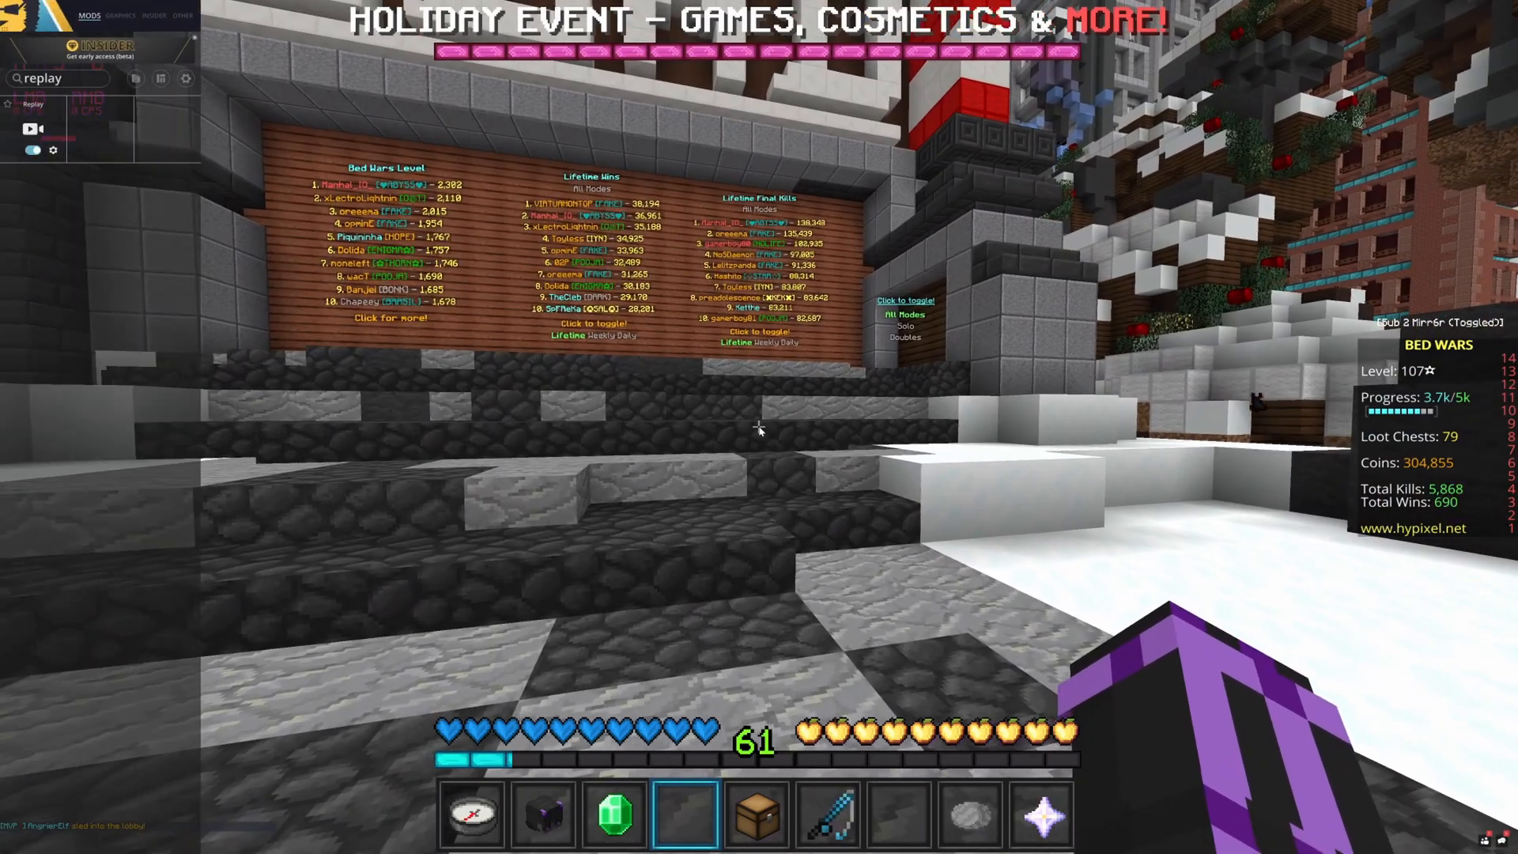
click(54, 151)
key(Escape)
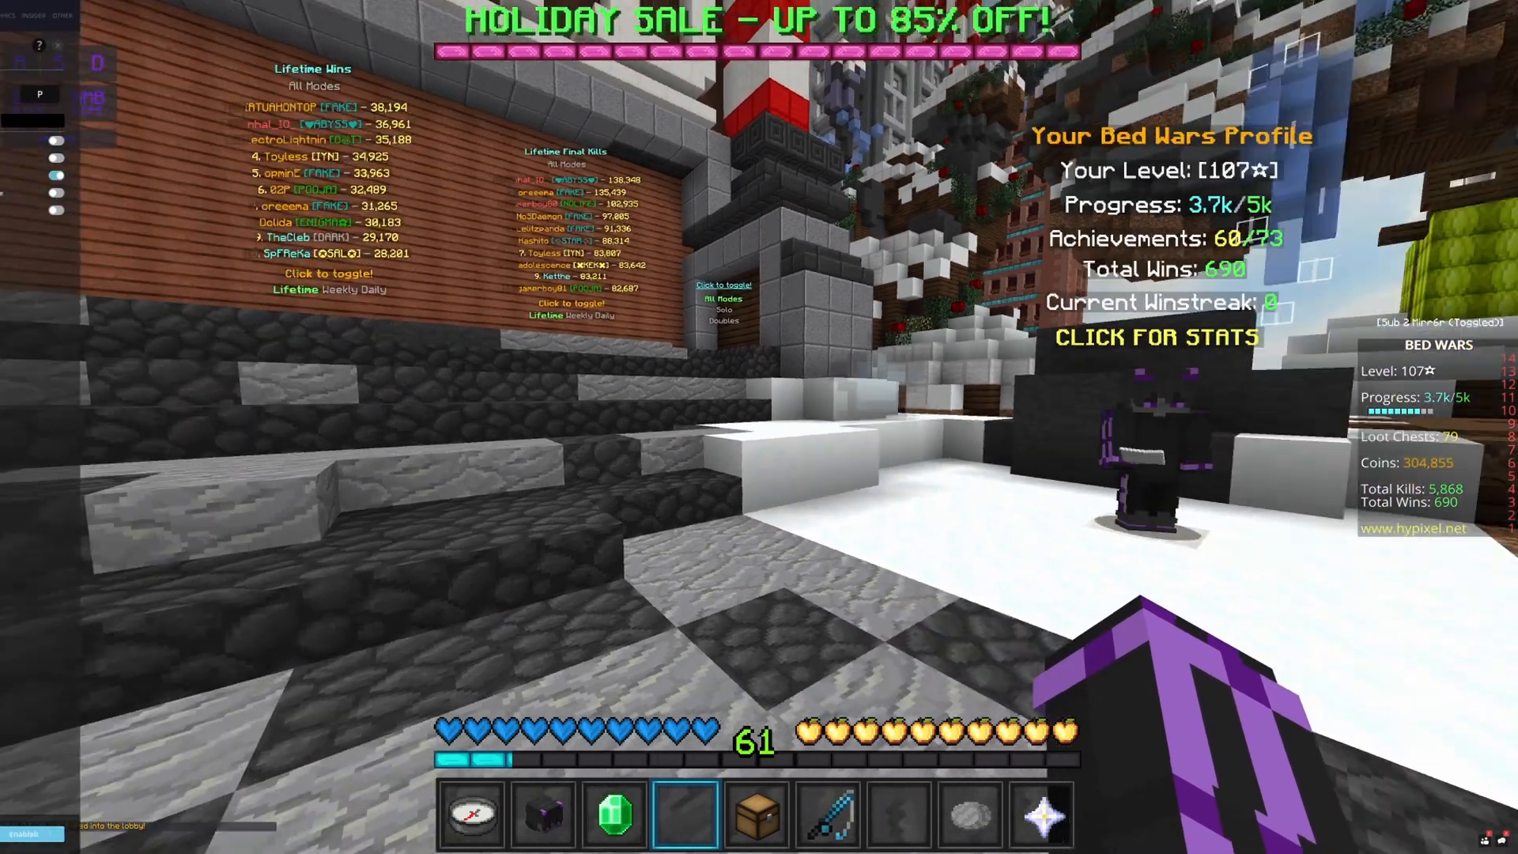
Step: Start a replay recording and return to the Bed Wars lobby
key(Escape)
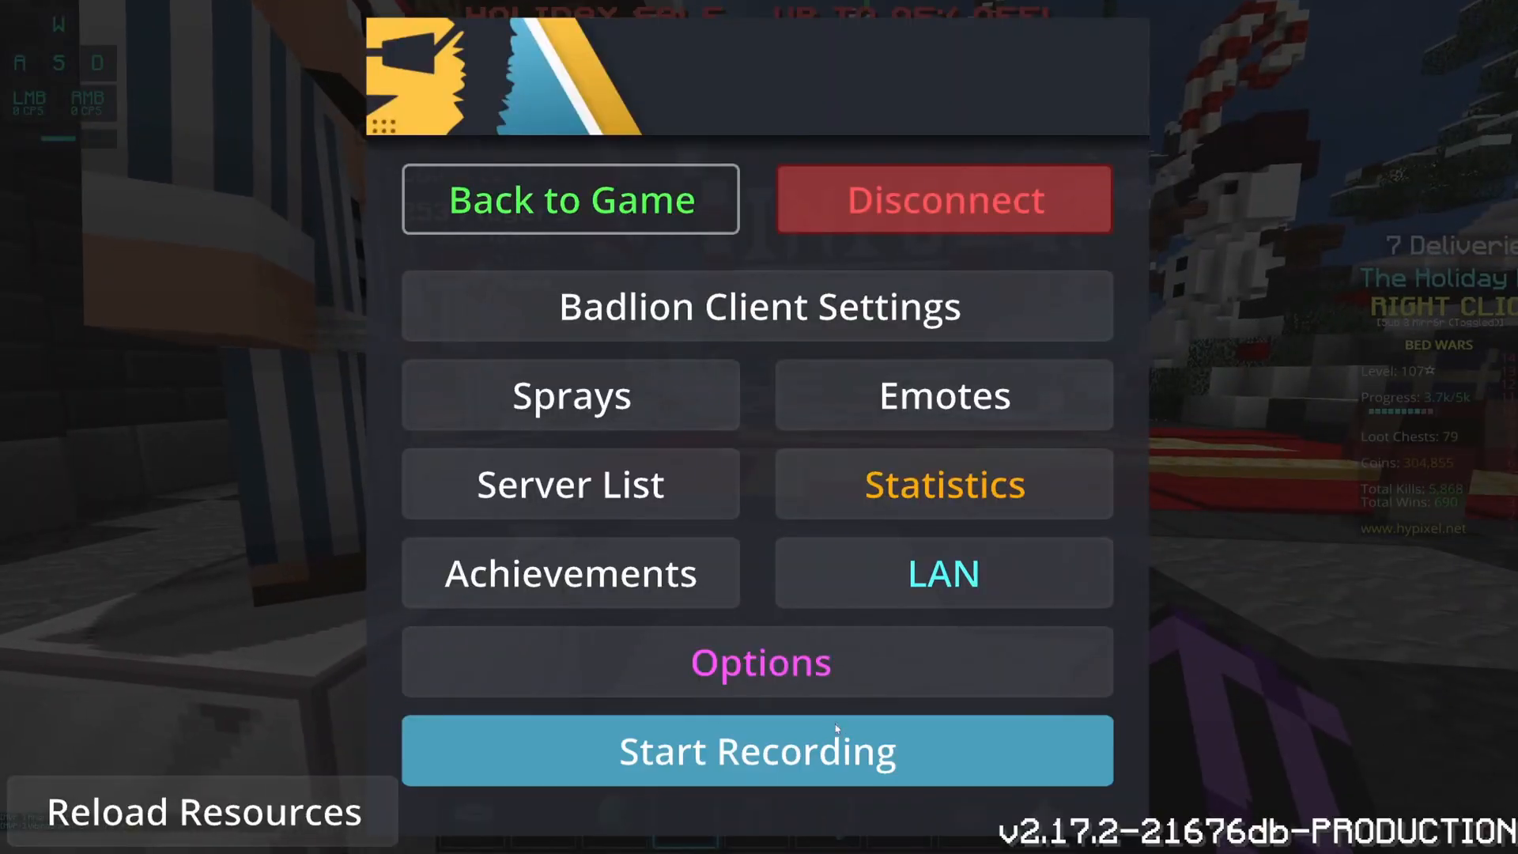
click(704, 745)
key(Escape)
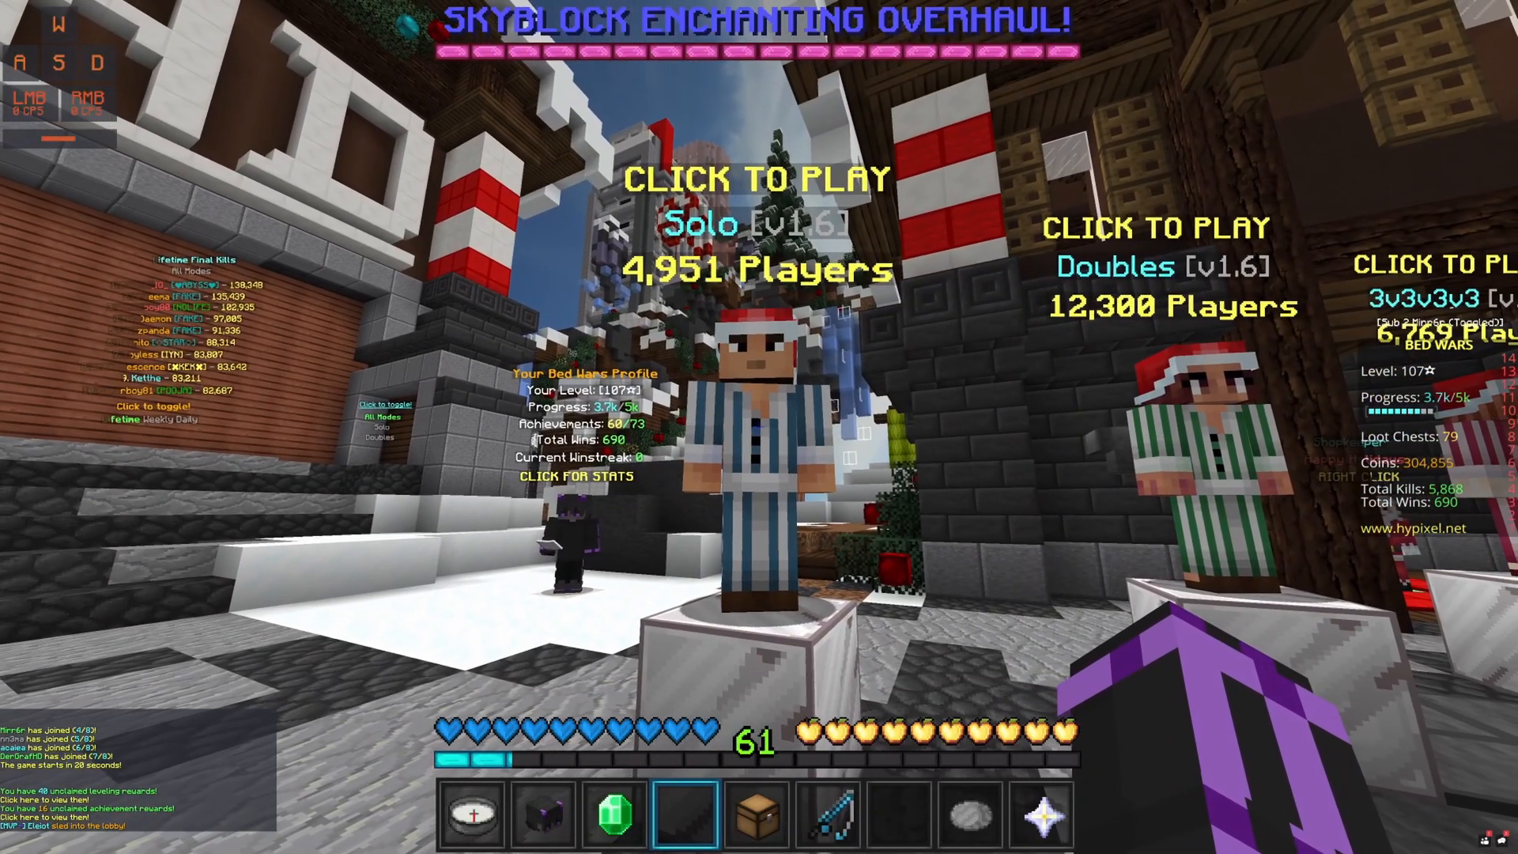
key(Escape)
key(Escape)
Step: Join a Solo Bed Wars match through the Solo character in the lobby
right_click(759, 427)
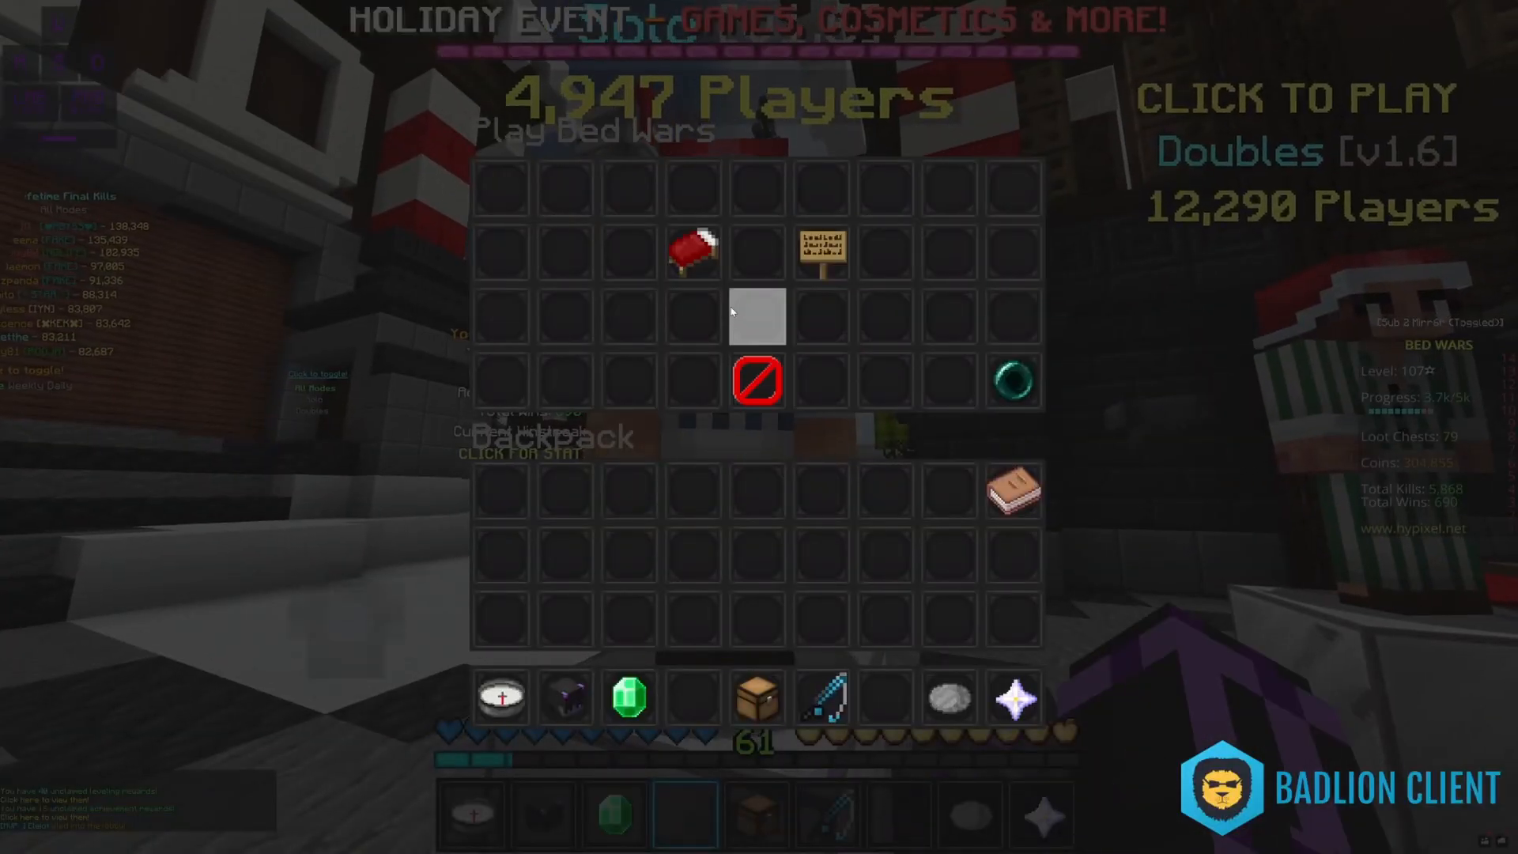
click(692, 249)
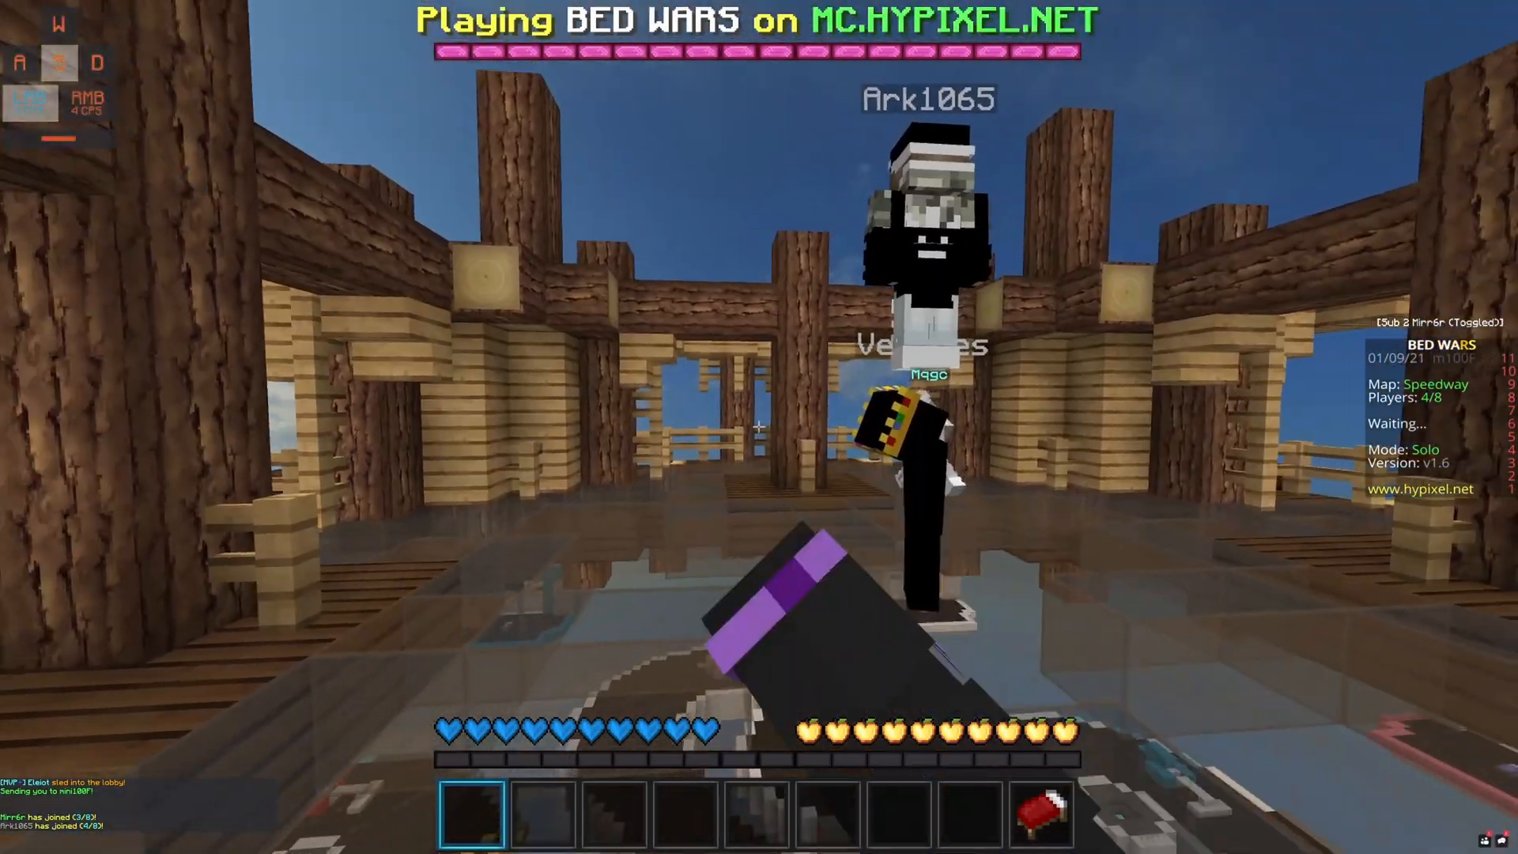
key(w)
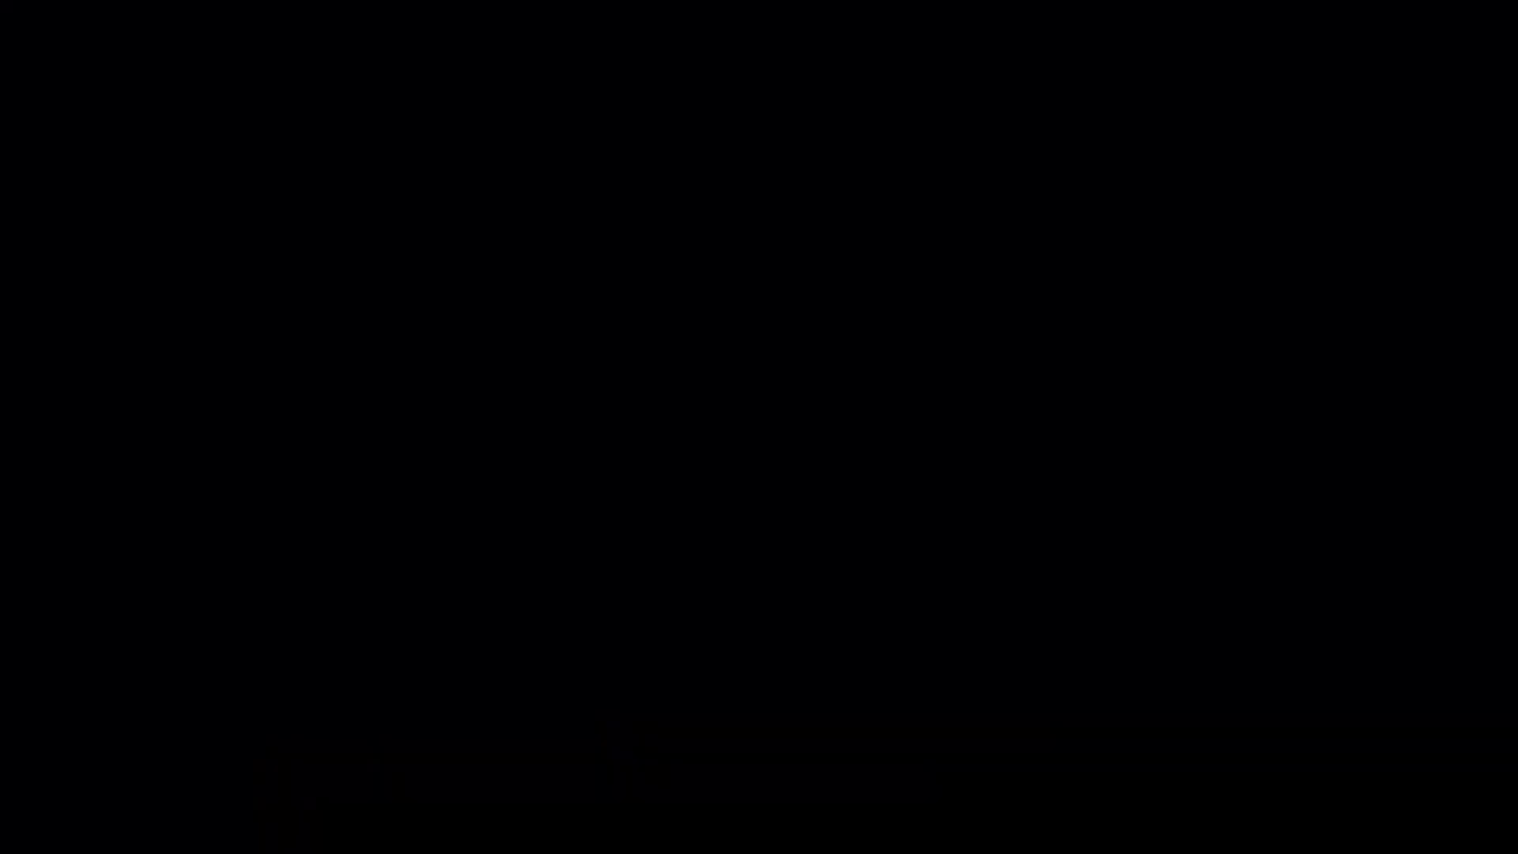
Step: Switch to the desktop, go to %appdata%, and open the screenshots folder inside .minecraft
click(136, 843)
text(%)
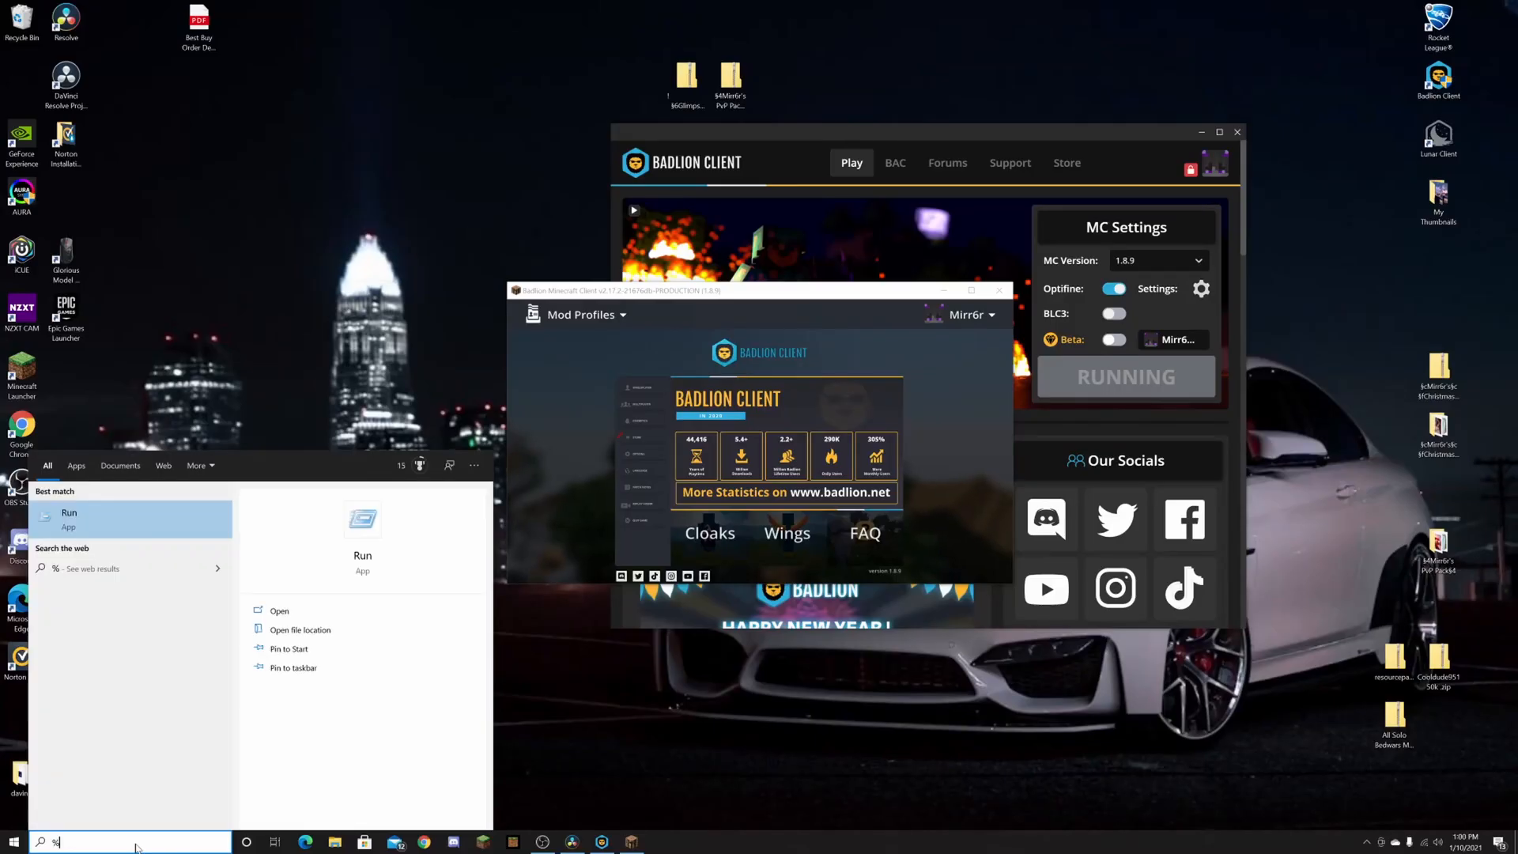
text(appdata%)
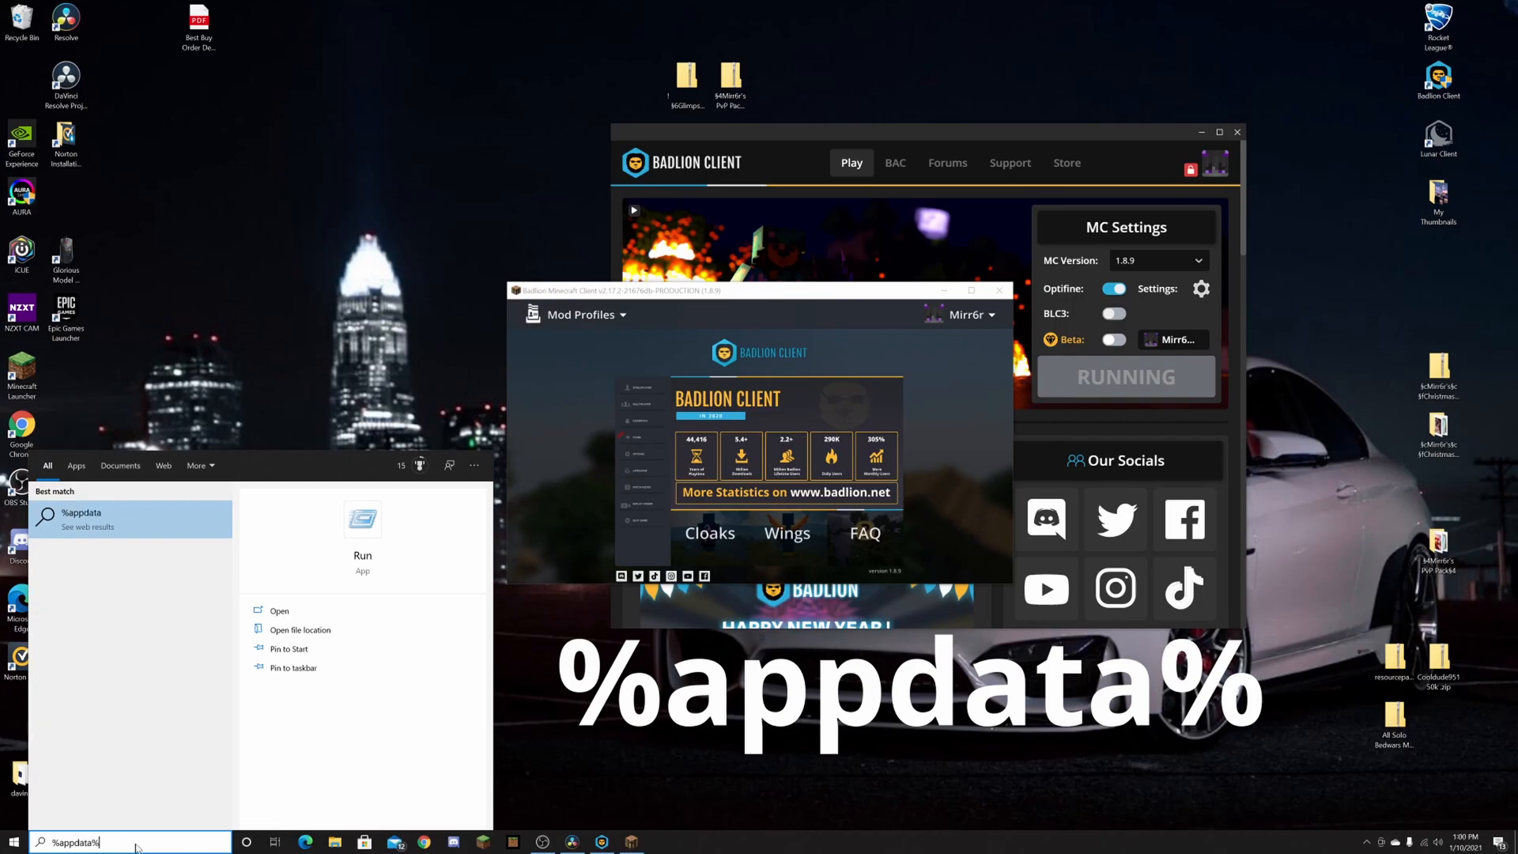
key(Return)
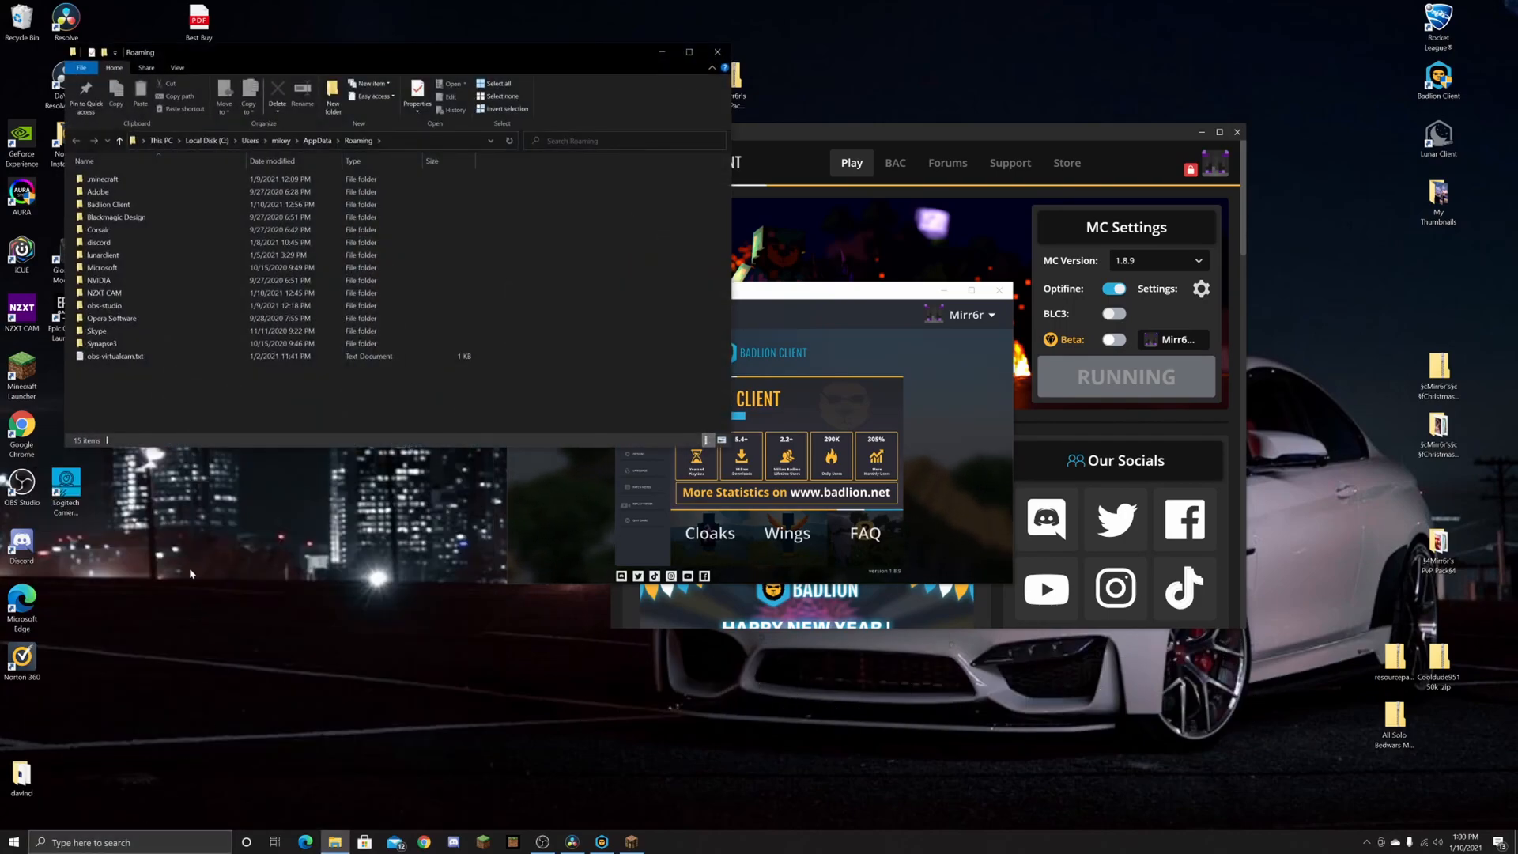
double_click(119, 179)
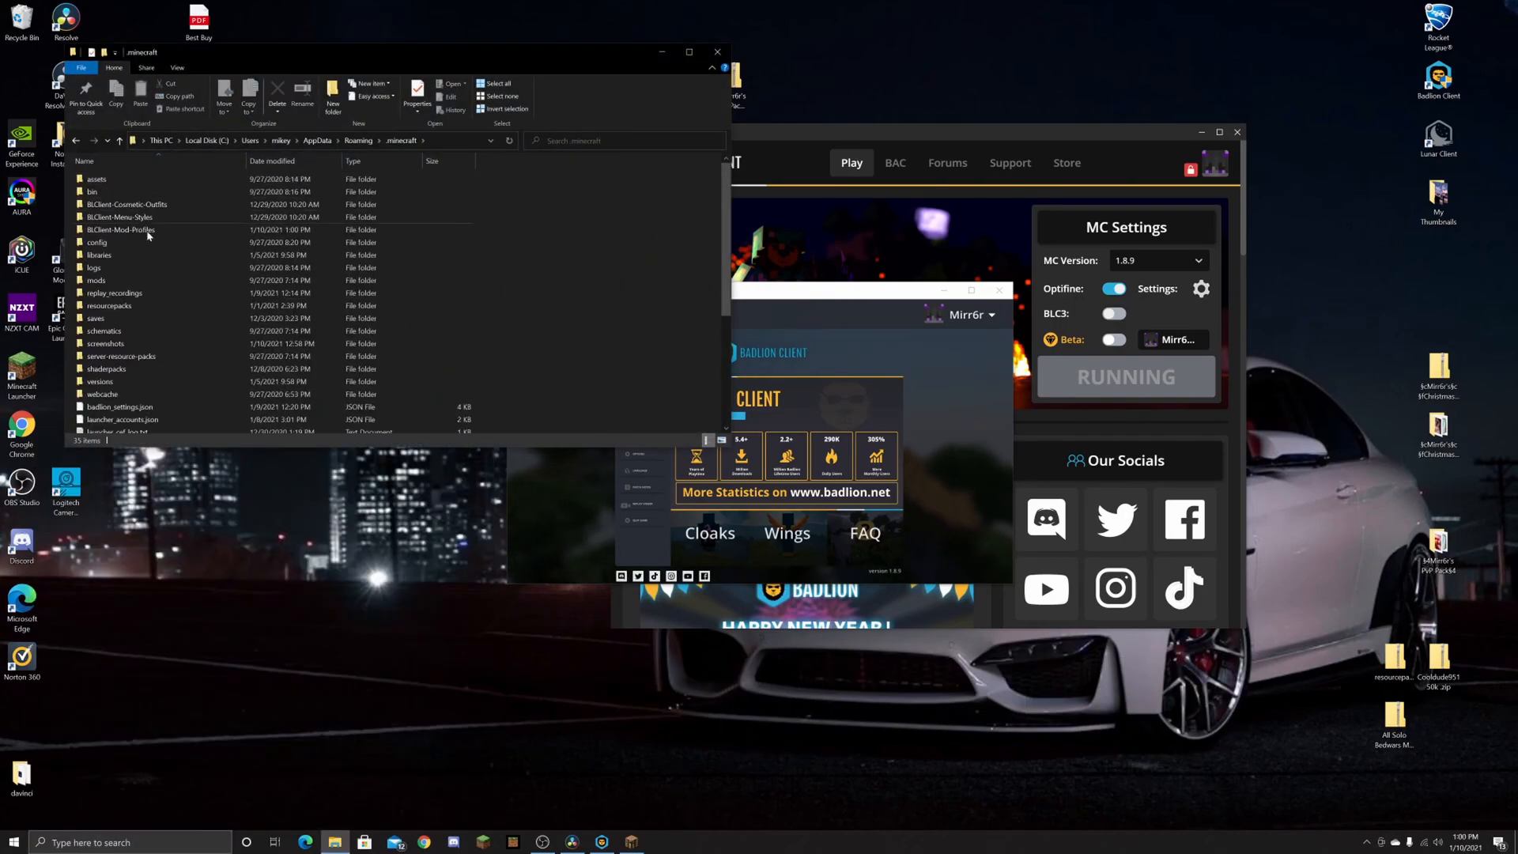
double_click(126, 343)
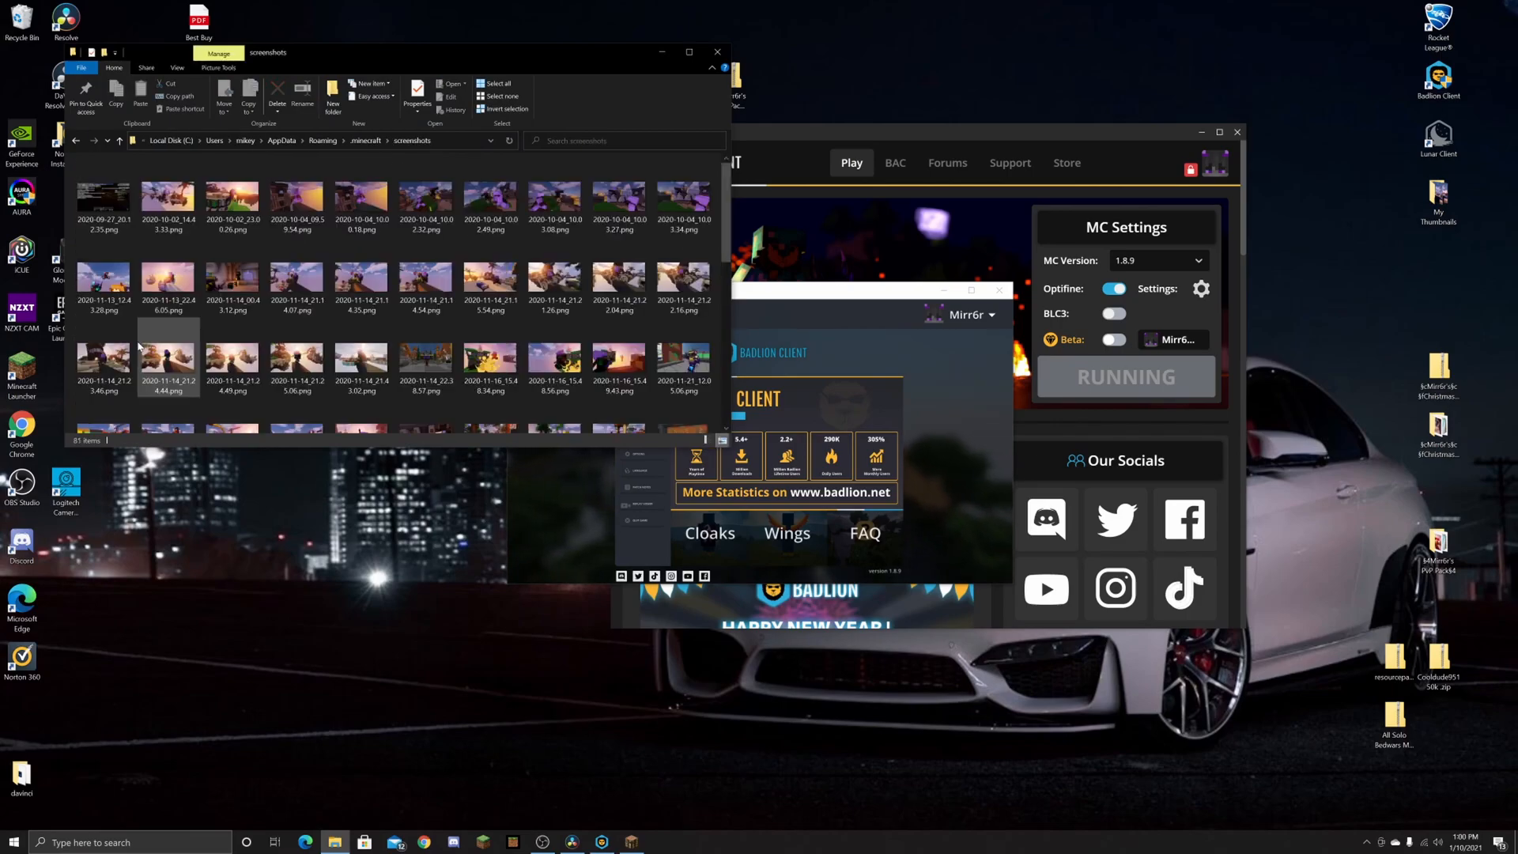
Step: Move the screenshots 2021-01-09_12.14.13.png and 2021-01-09_12.12.58.png to the desktop and close the folder
scroll(403, 312, down, 5)
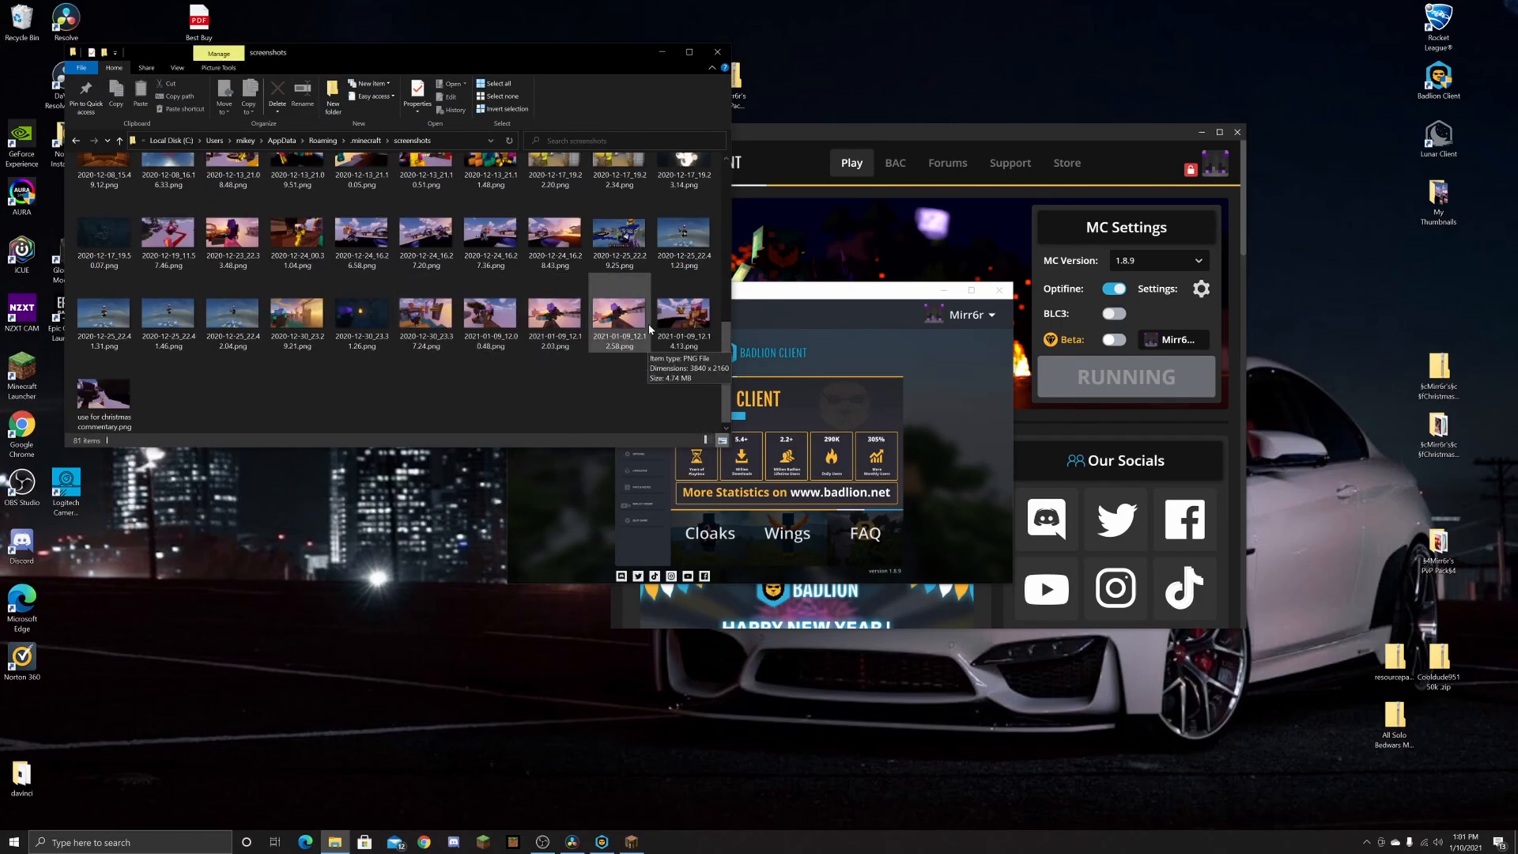
drag(700, 321, 288, 609)
drag(622, 391, 375, 605)
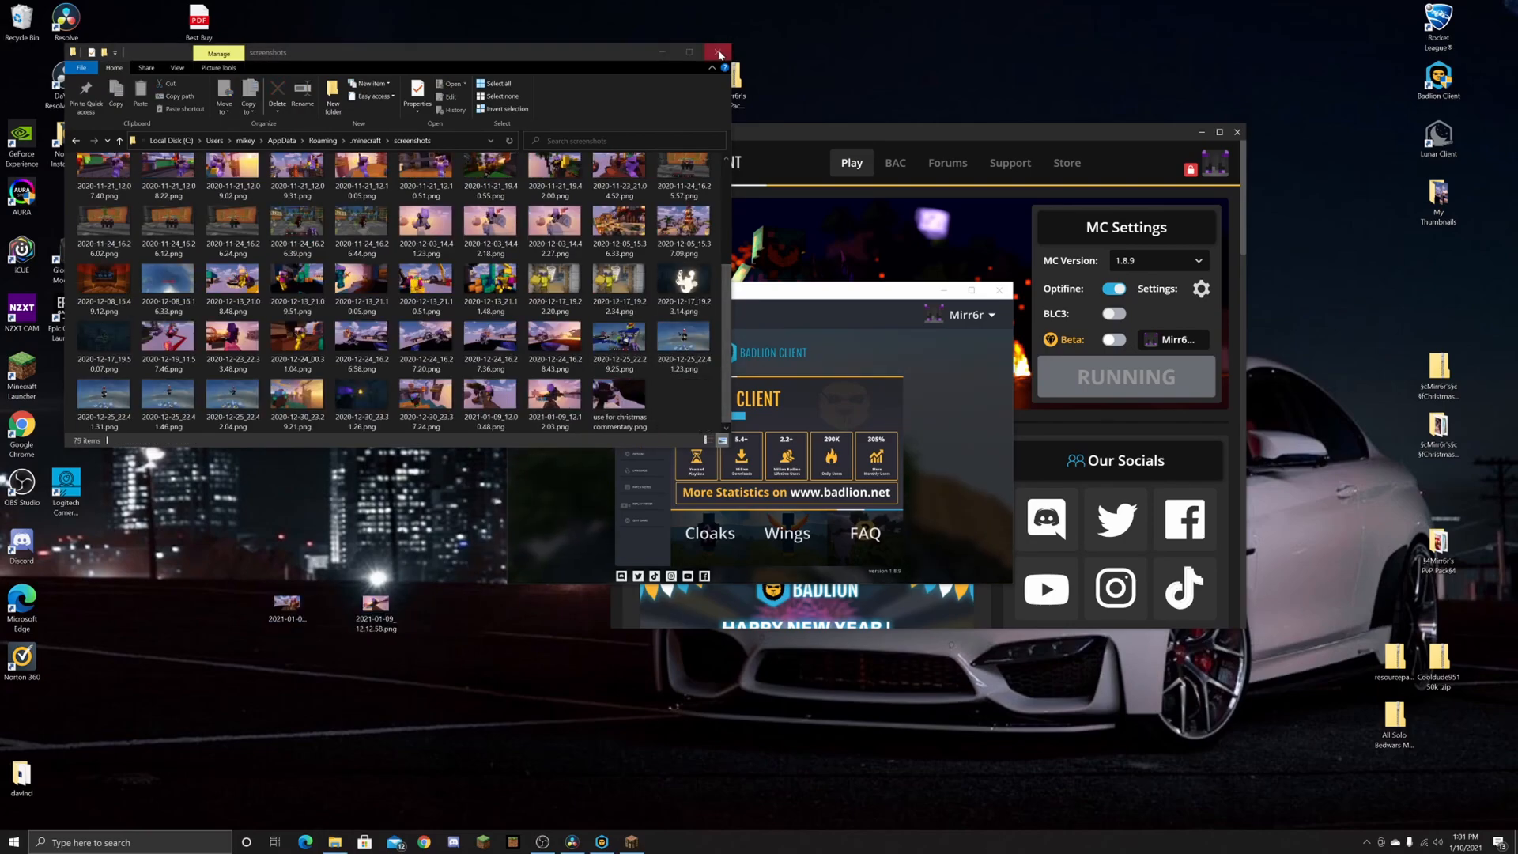
click(717, 52)
Step: Switch to Chrome and go to pixlr.com/x/
click(424, 842)
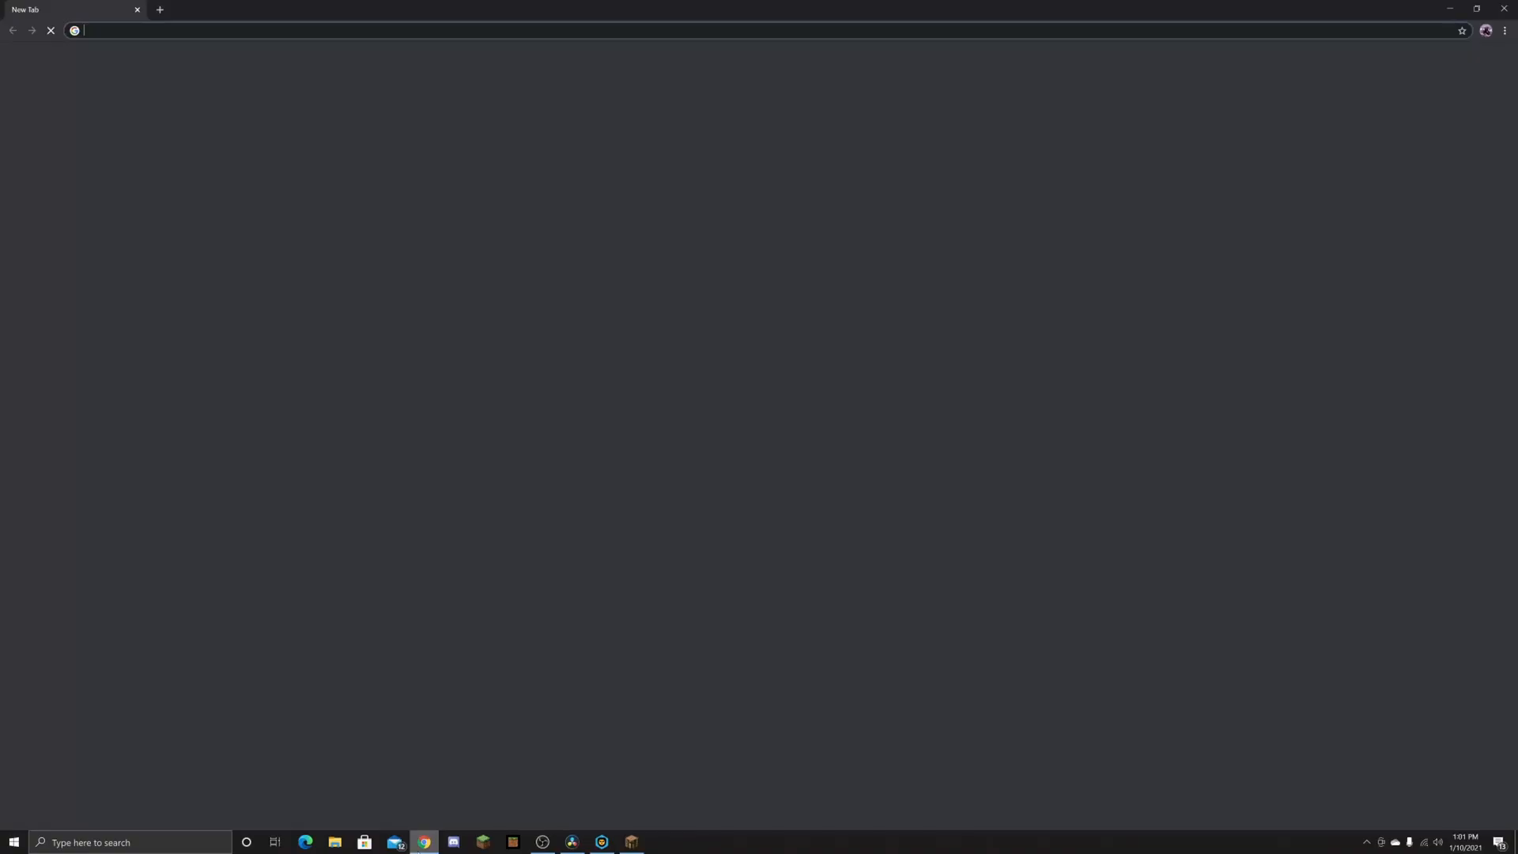
text(pixlr.com/x/)
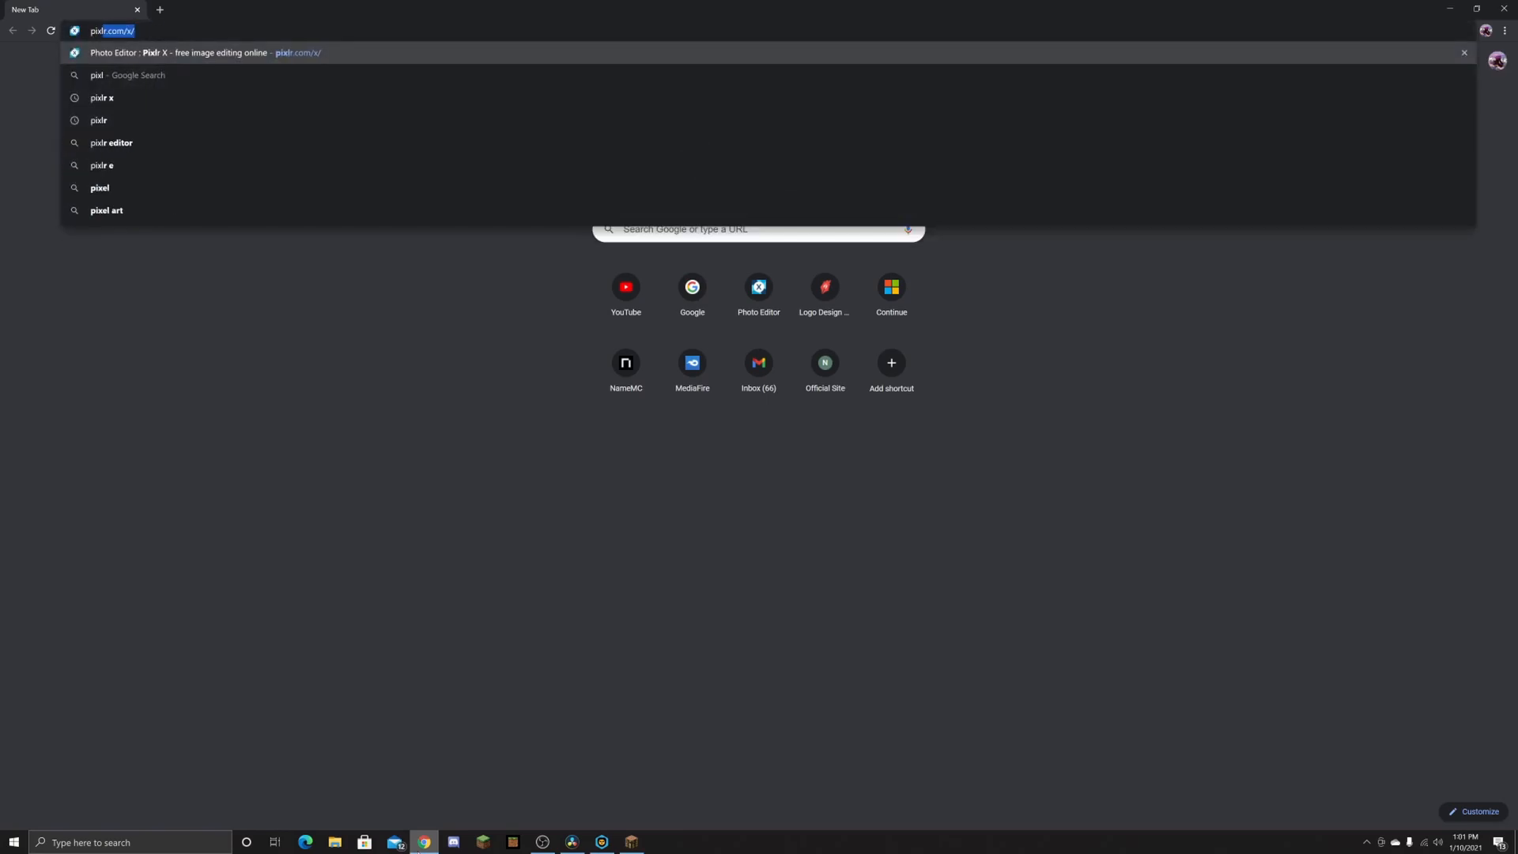
key(Return)
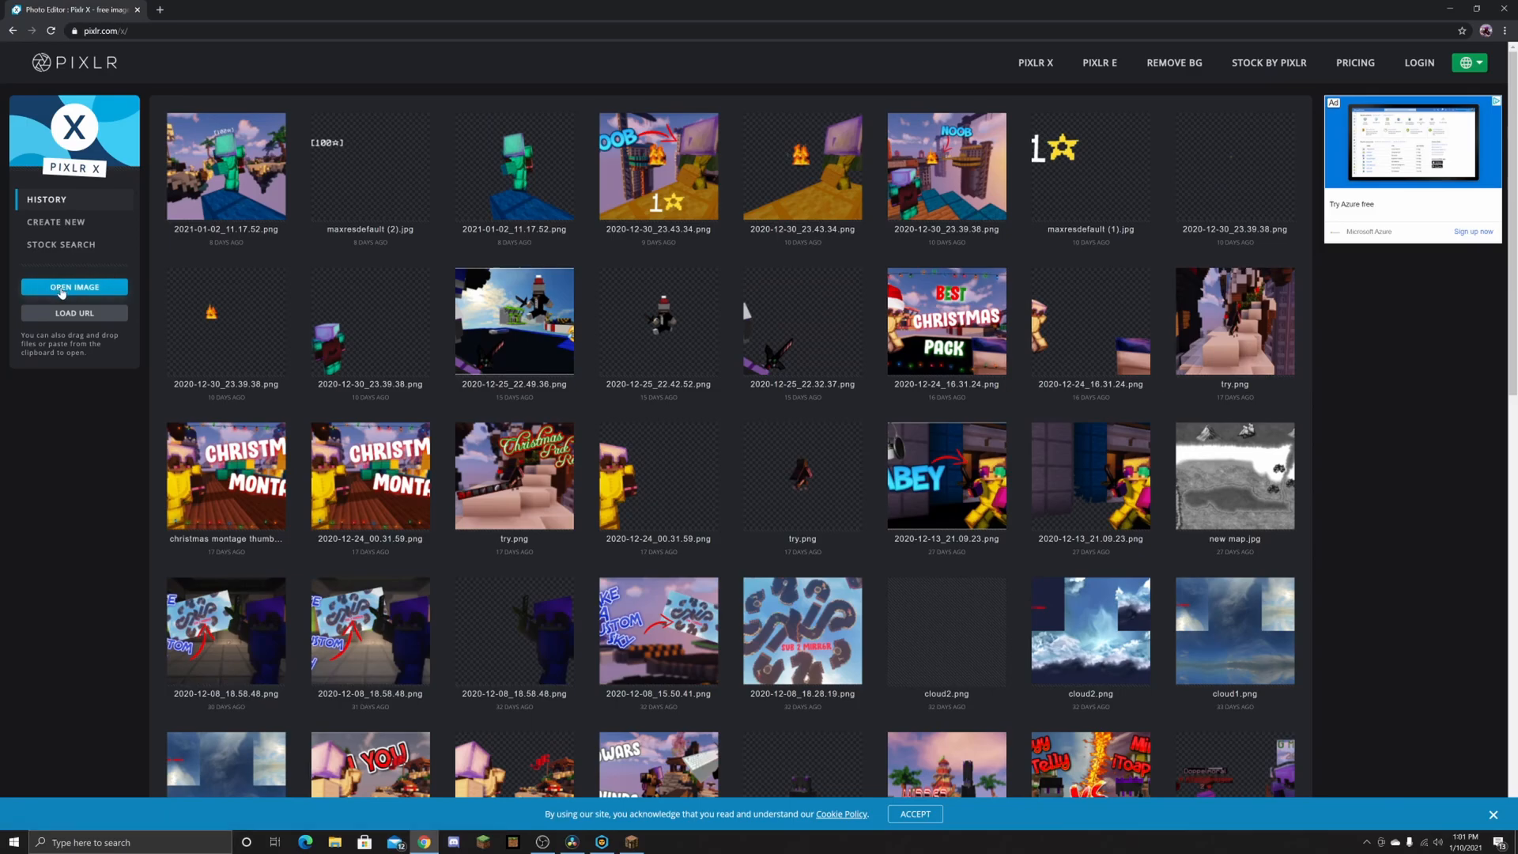
Step: Open 2021-01-09_12.12.58.png from the desktop, pre-resized to Full HD (1920 x 1080)
click(62, 288)
scroll(320, 198, down, 1)
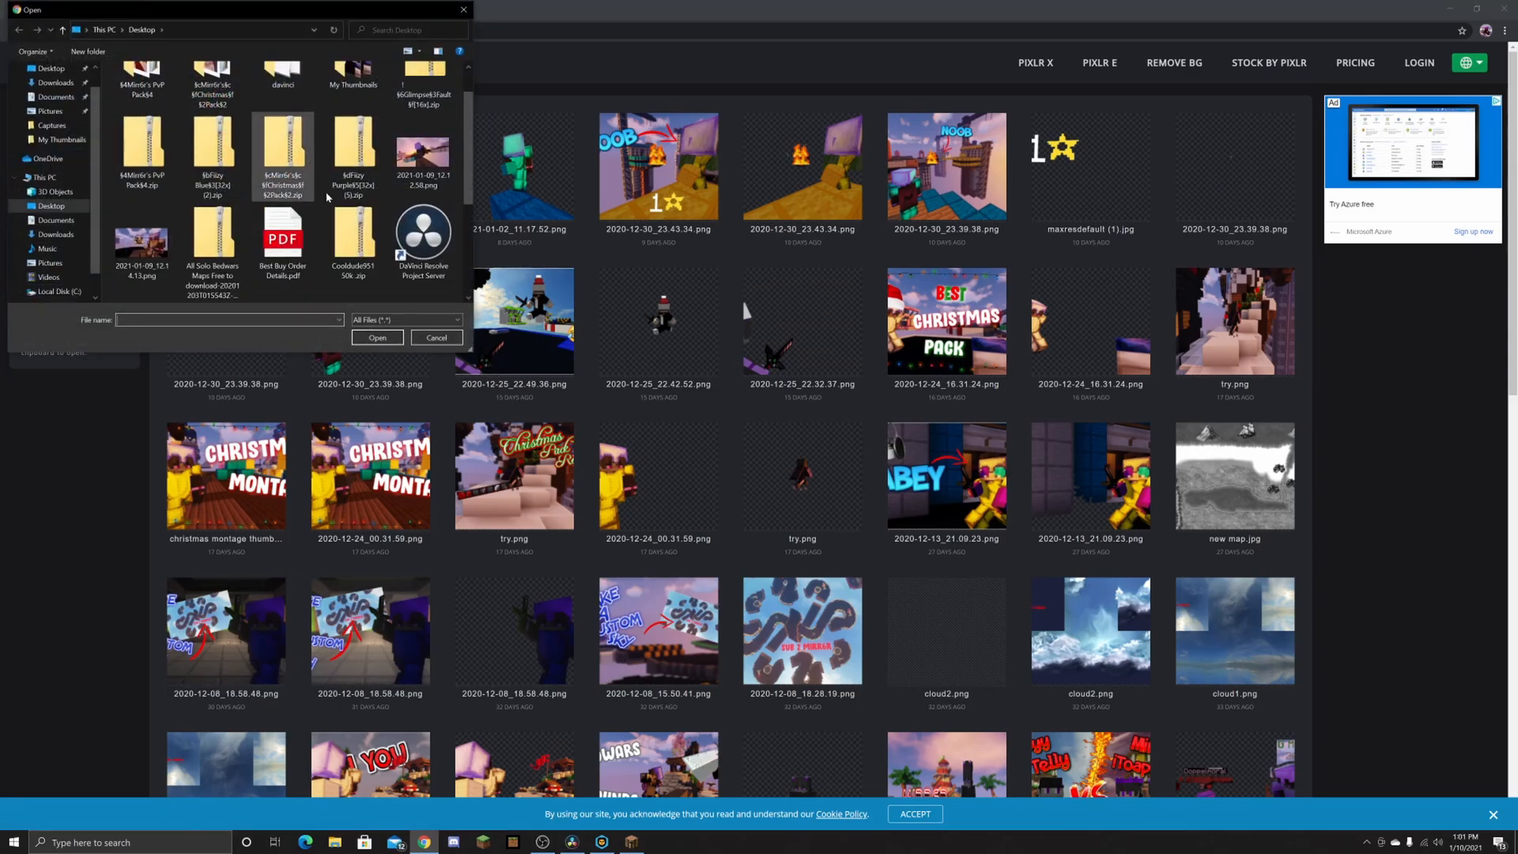
click(423, 158)
click(377, 339)
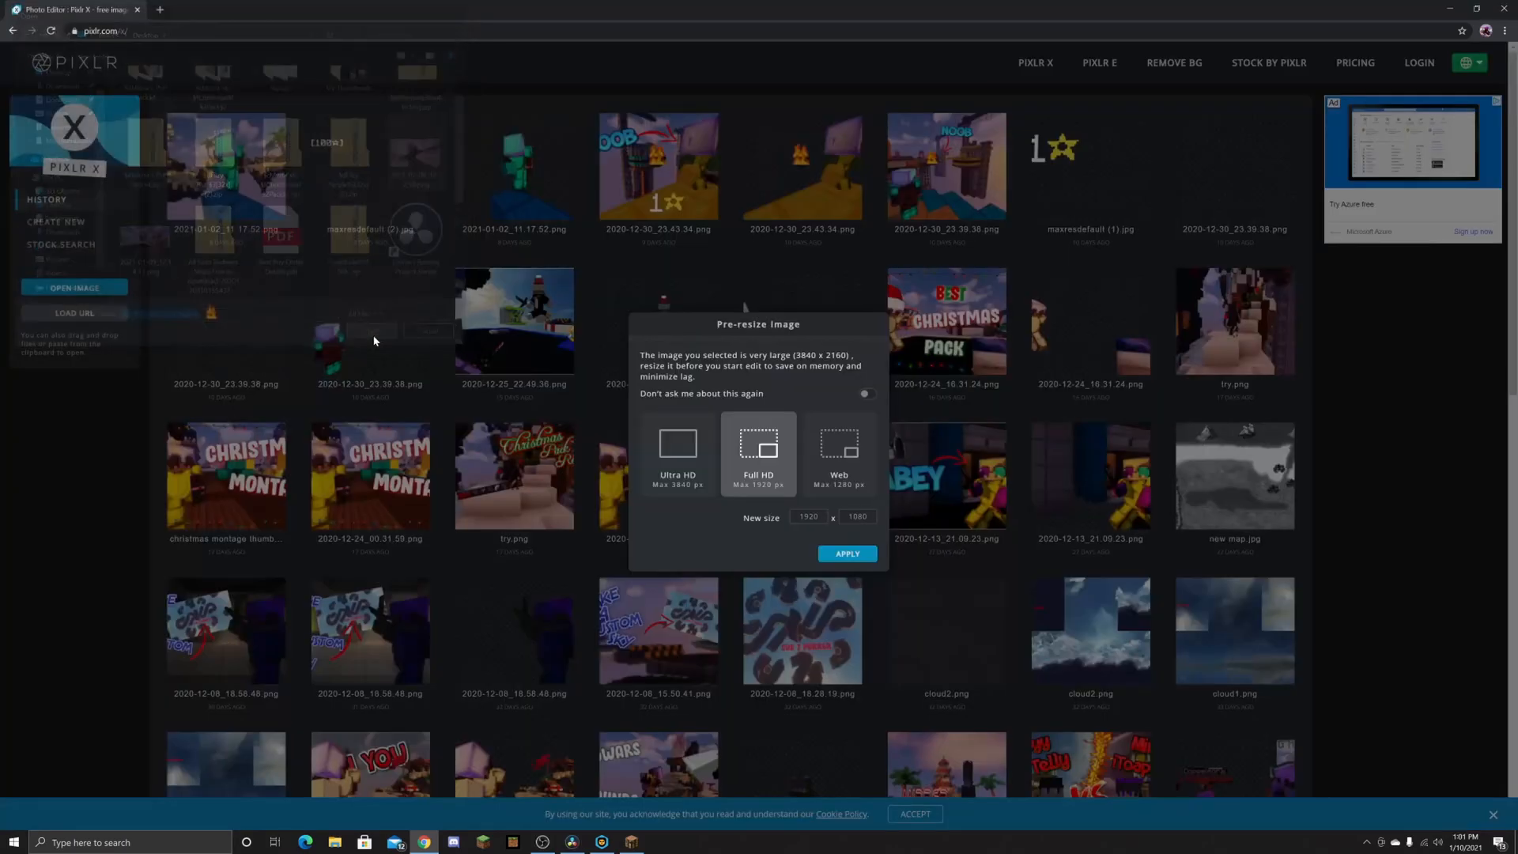
click(847, 554)
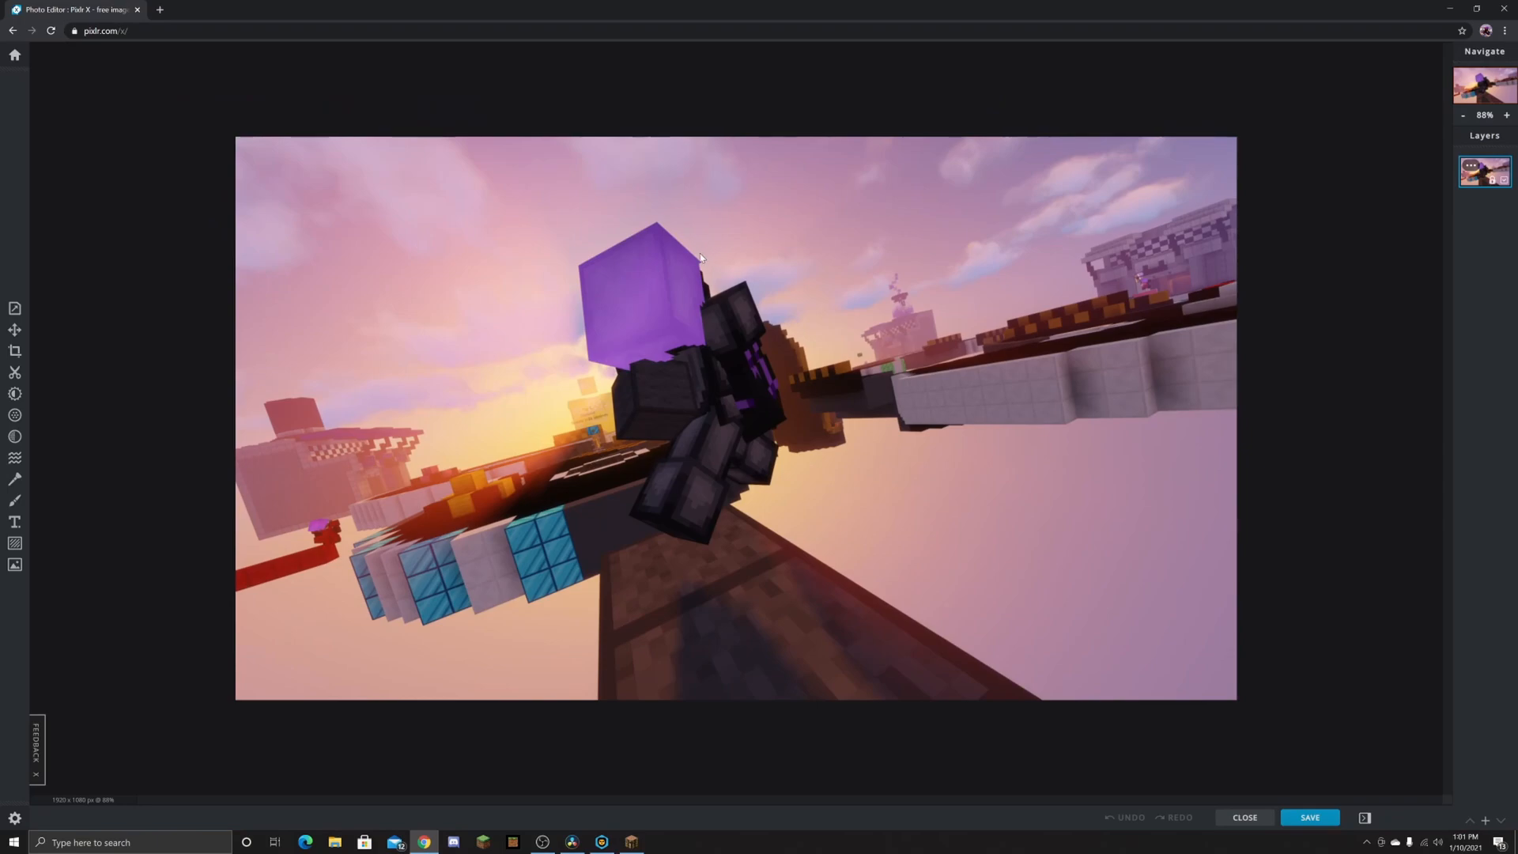
Step: Erase the main sky areas around the character using Magic Cutout in Remove mode with tolerance 32
click(15, 372)
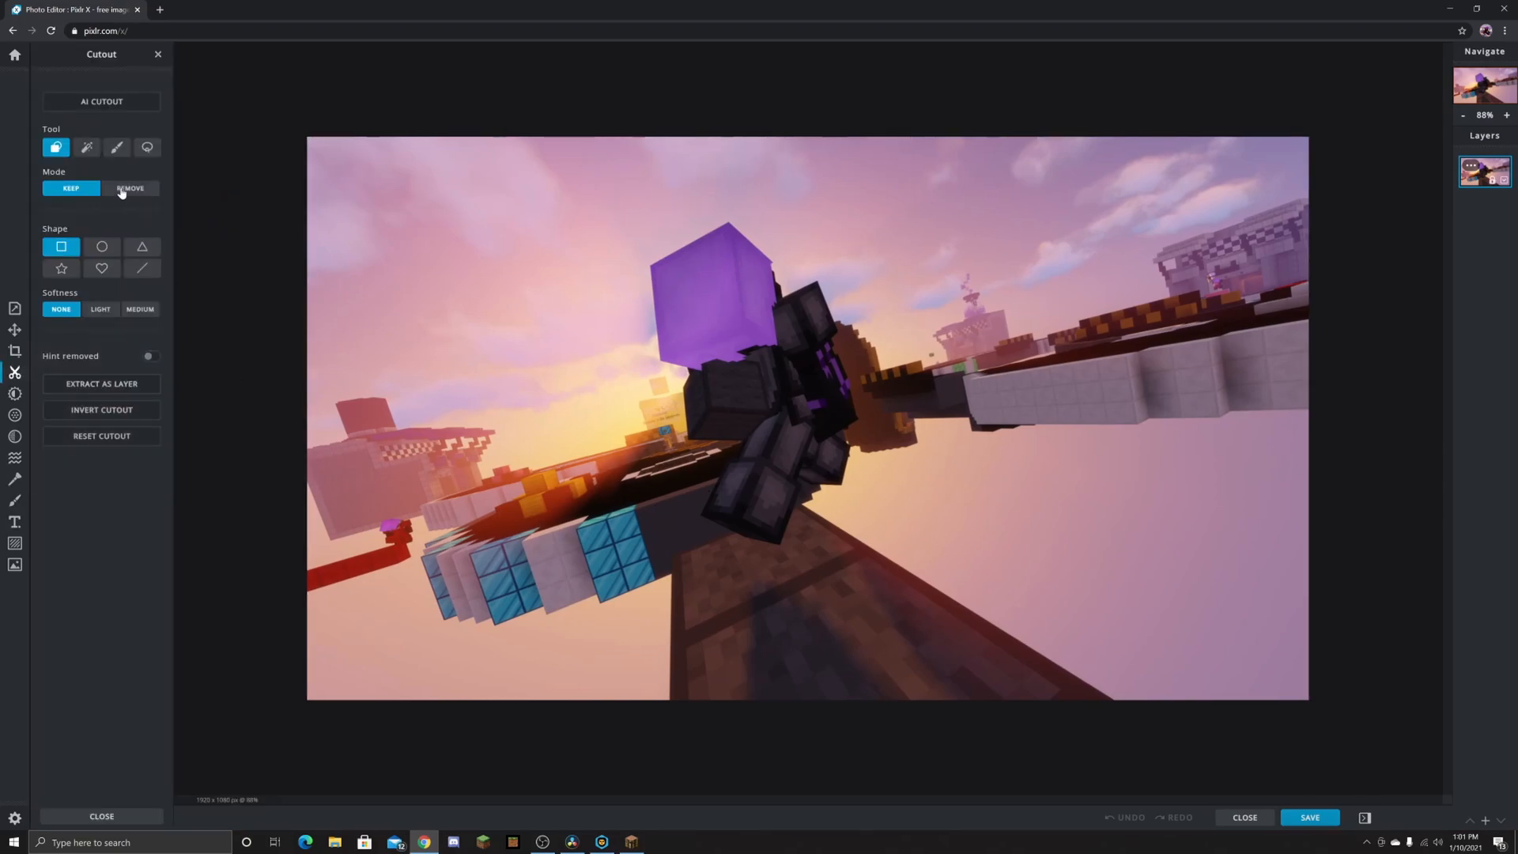
click(85, 149)
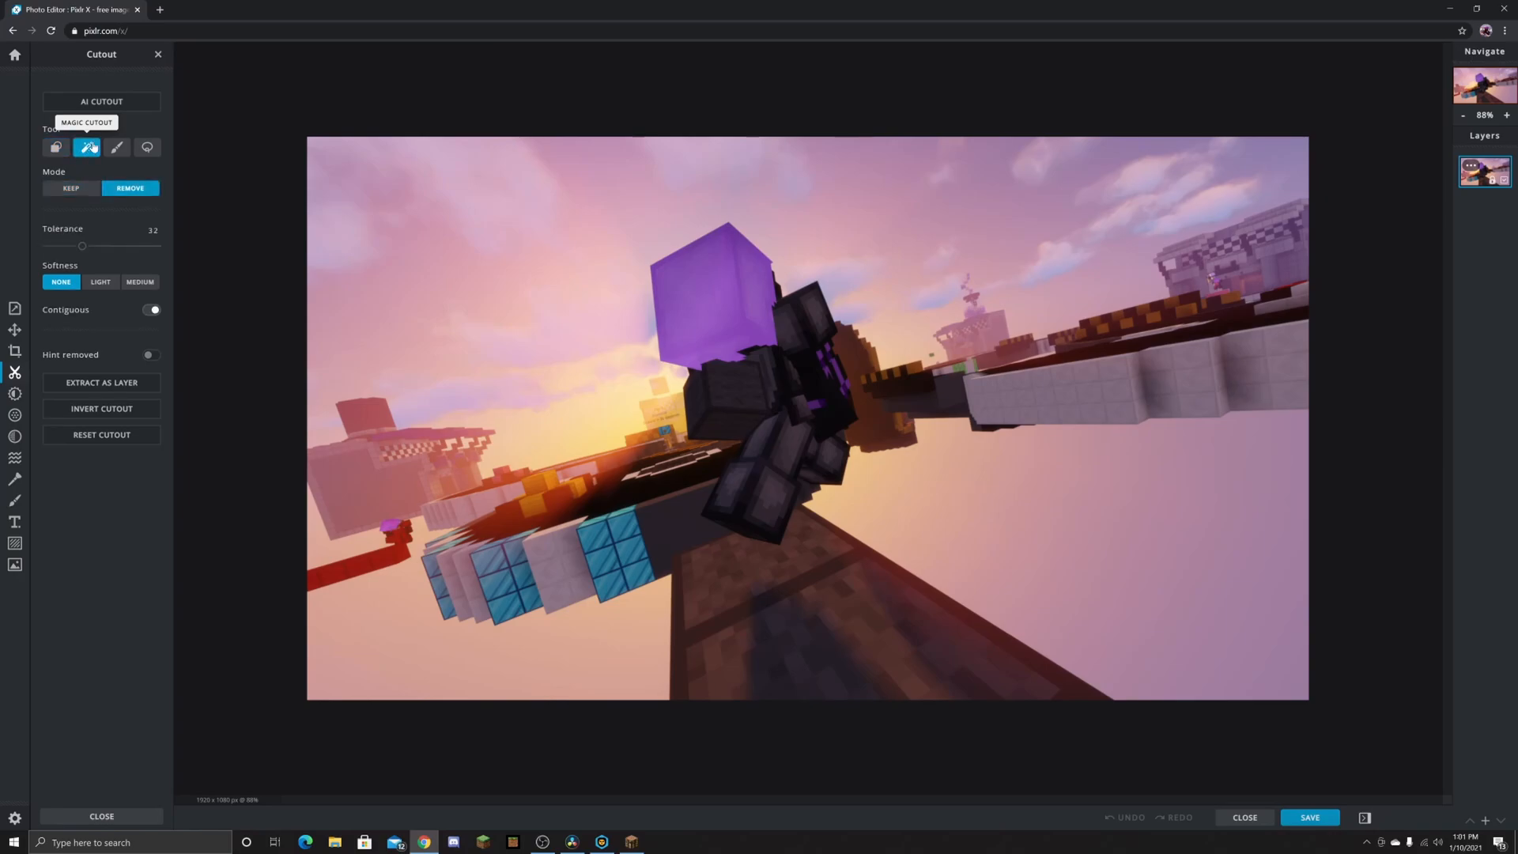
click(522, 264)
click(1084, 525)
click(601, 632)
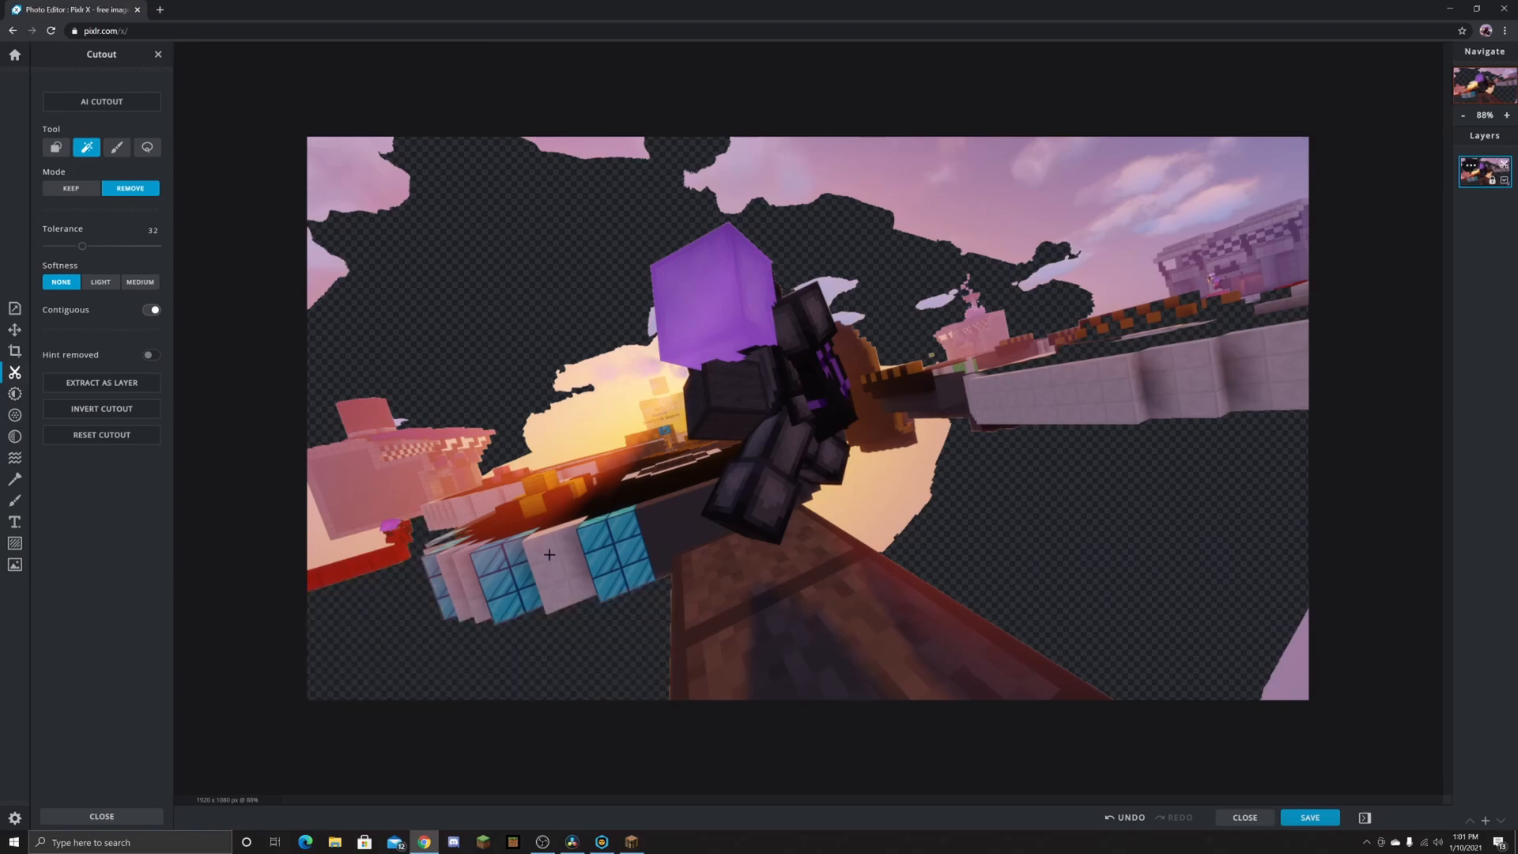
Step: Erase the white block on the bridge, the sunset glow, the upper-right sky and the upper-left clouds with Magic Cutout
click(582, 577)
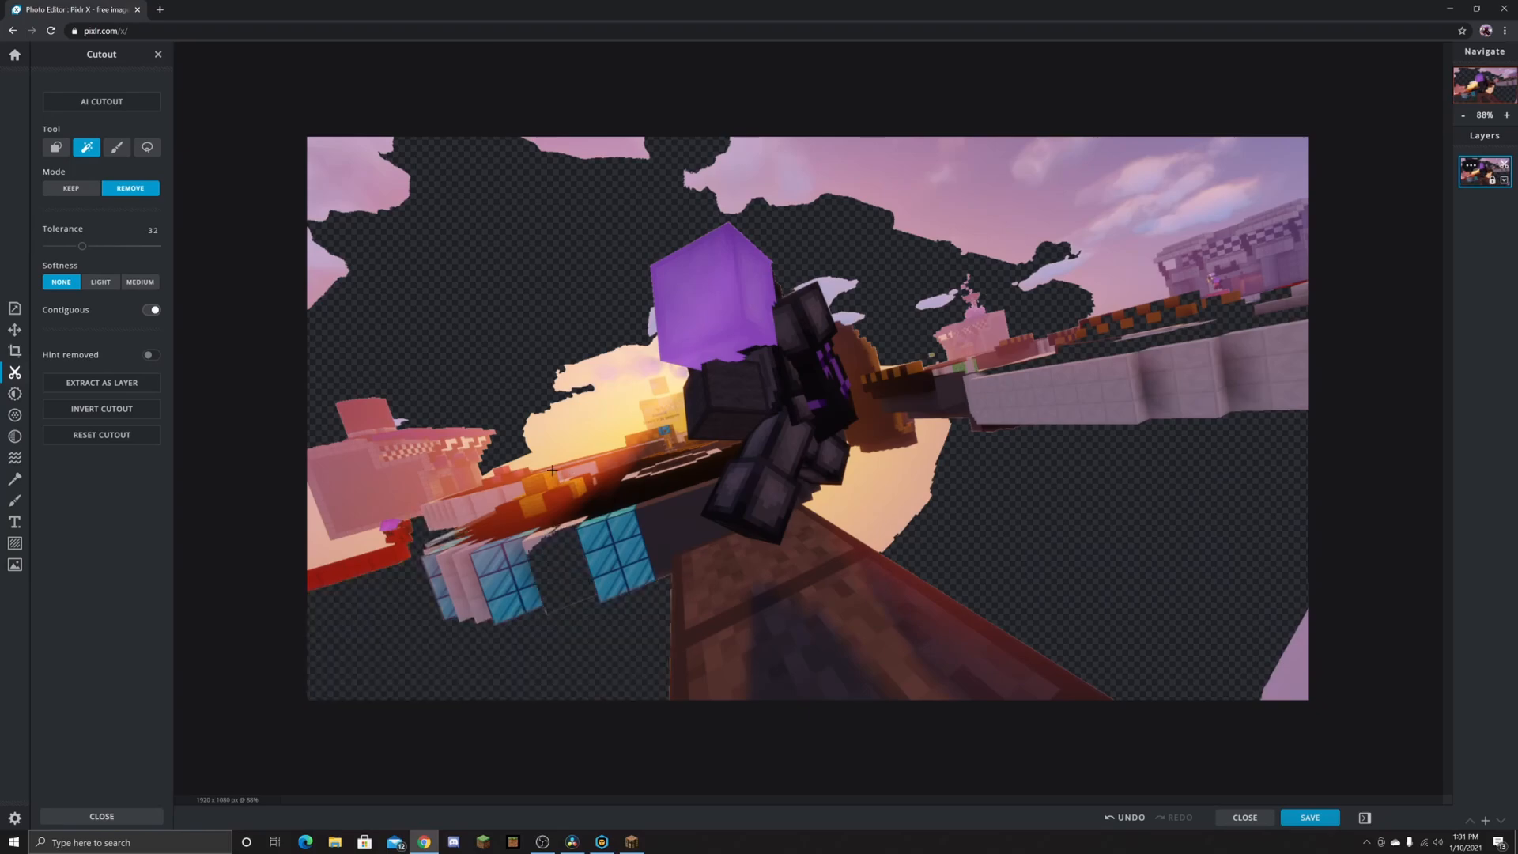
click(622, 409)
click(886, 487)
click(1146, 205)
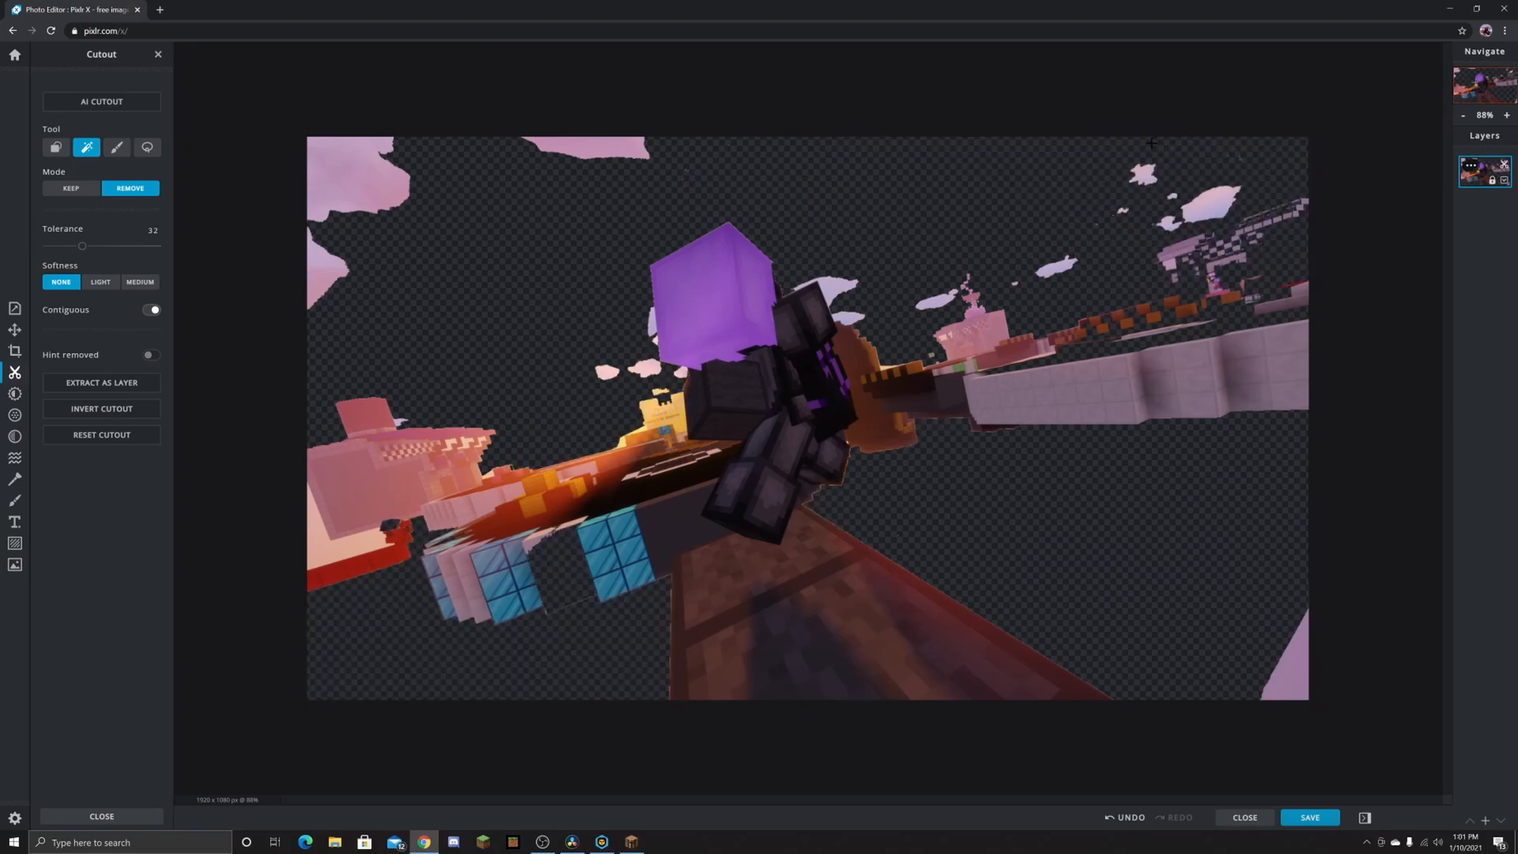
click(607, 142)
click(371, 179)
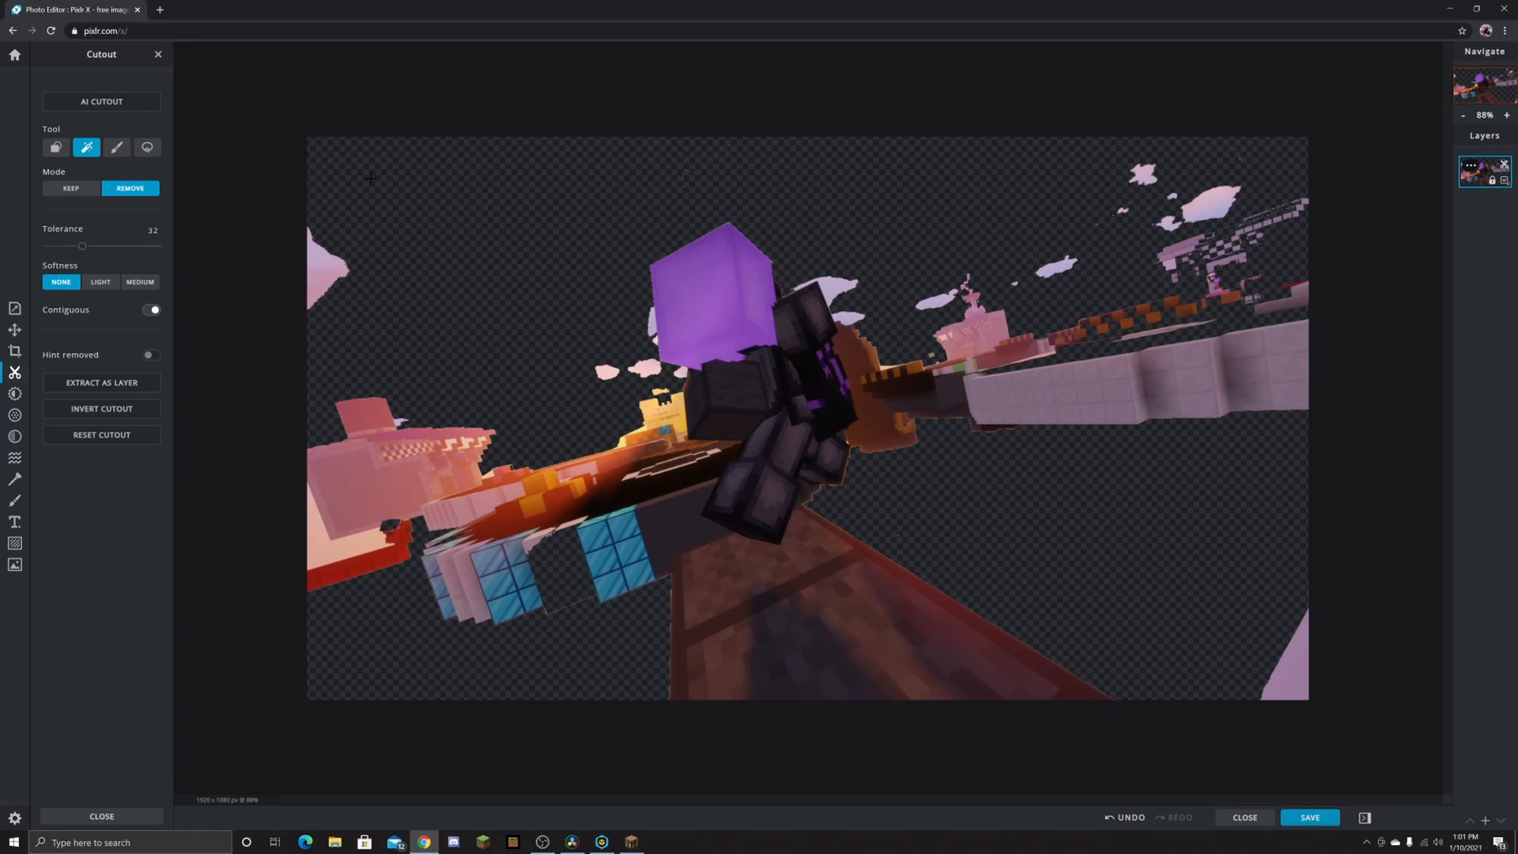
Step: Remove the distant islands, bridges and leftover sky on both sides of the character with the lasso cutout in Remove mode
click(146, 148)
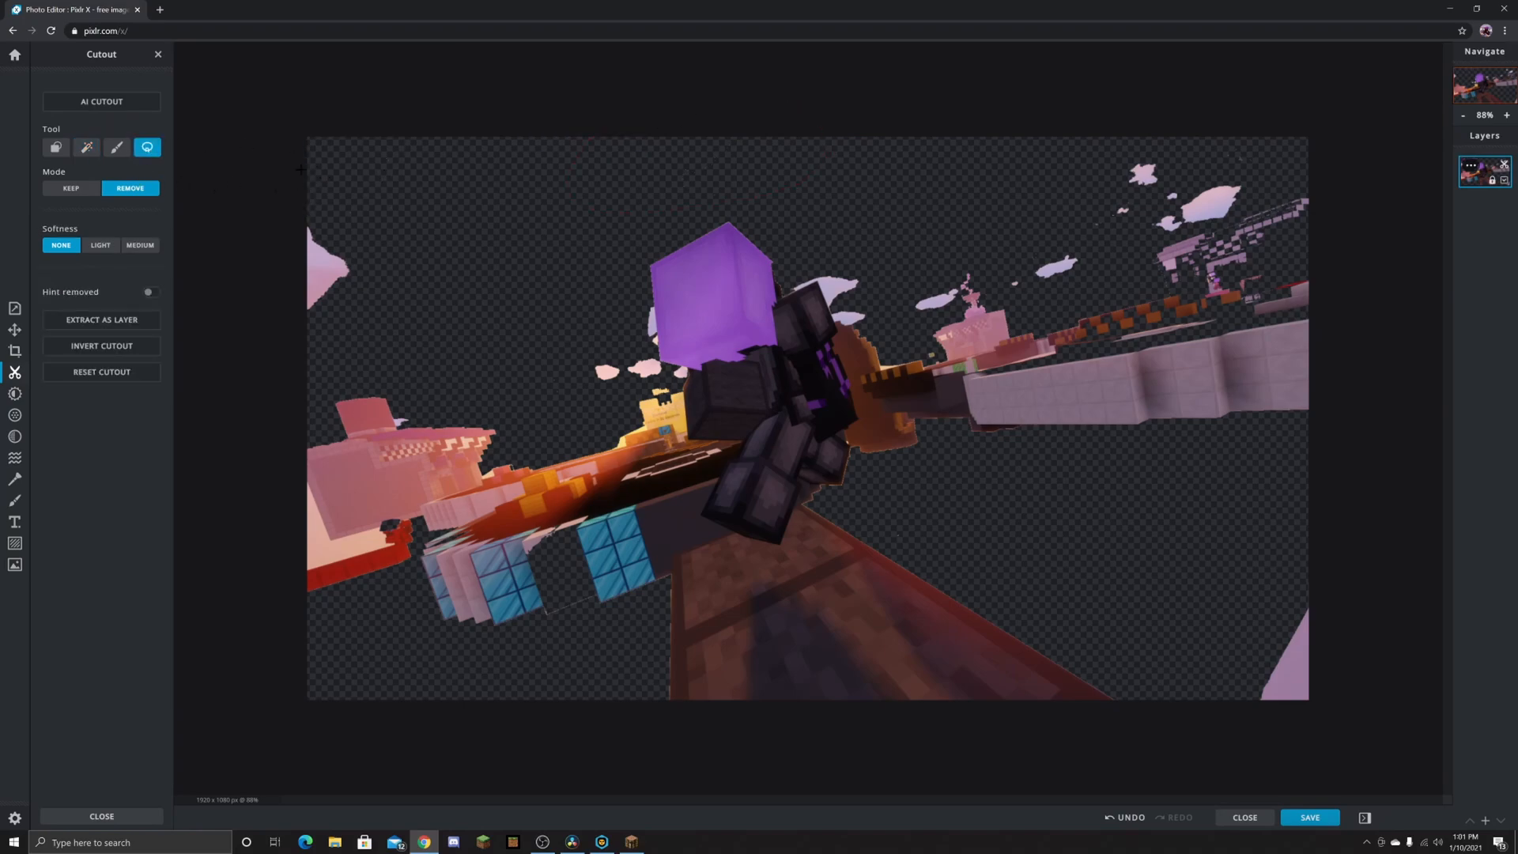
drag(292, 184, 294, 185)
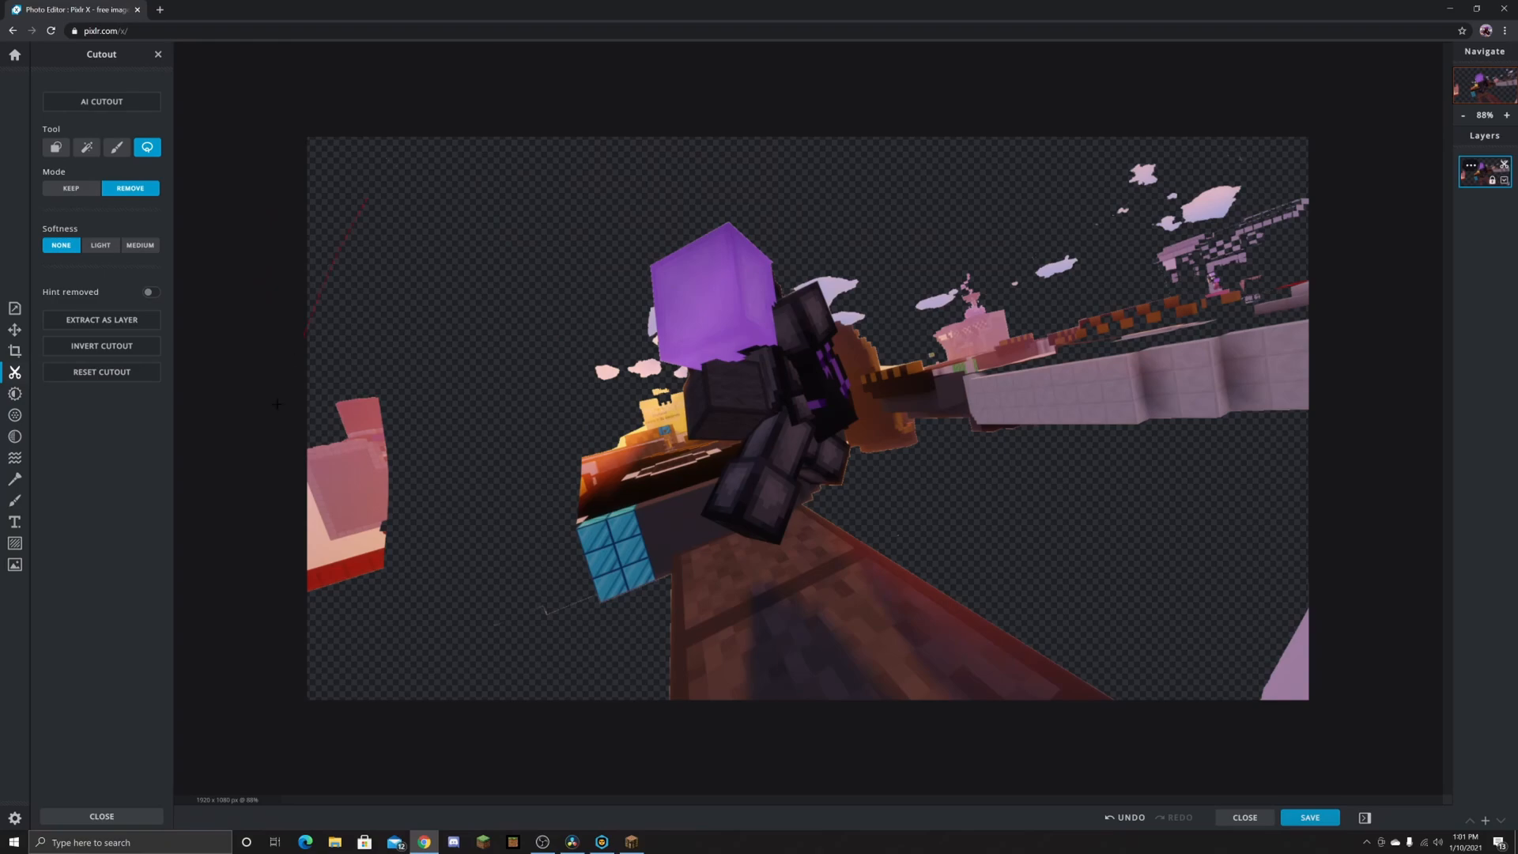
drag(403, 182, 370, 195)
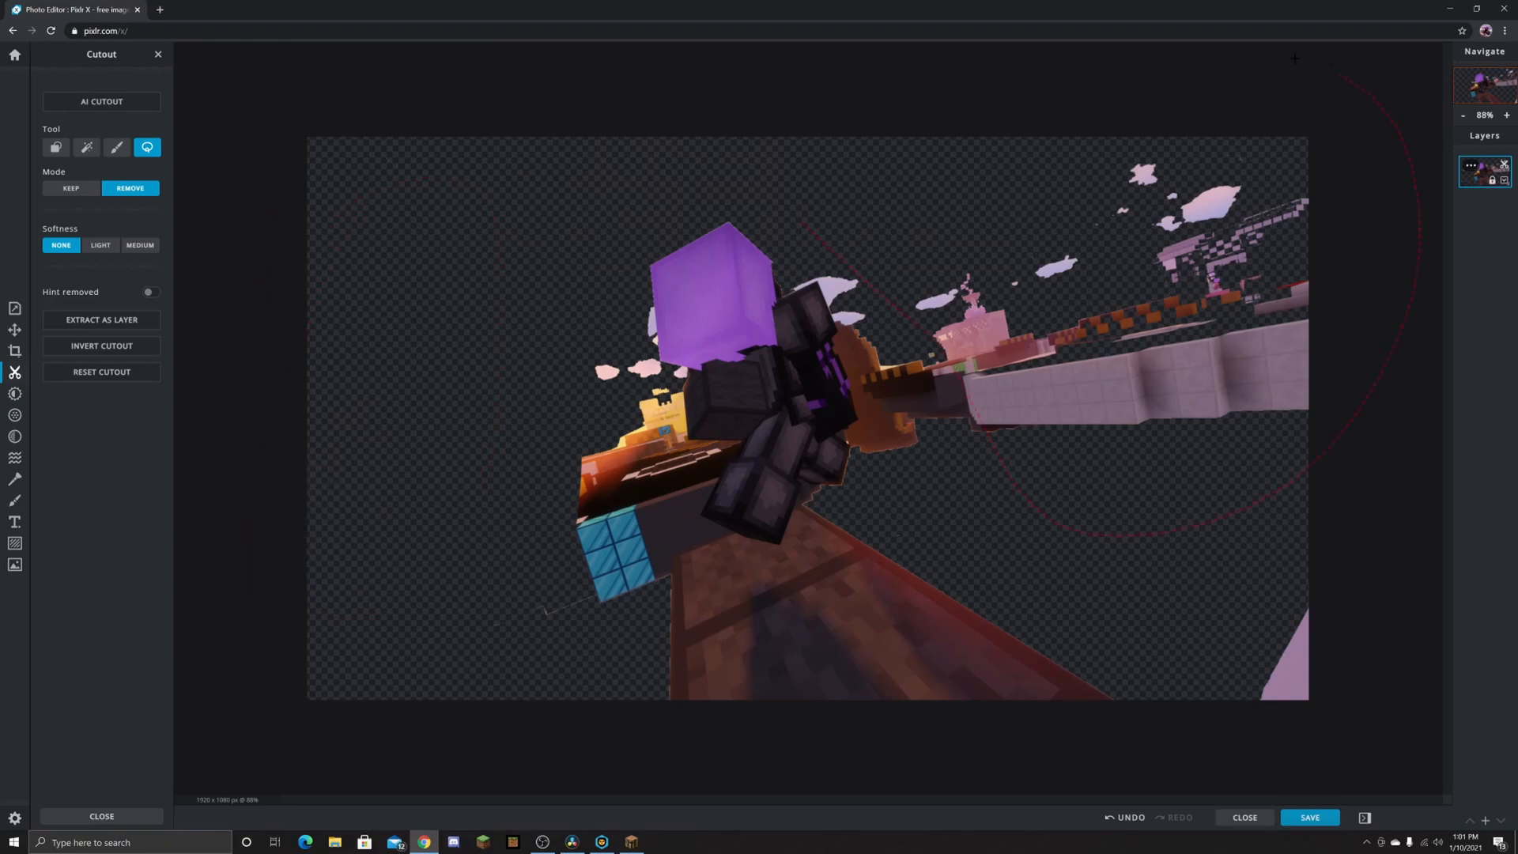
drag(867, 282, 868, 282)
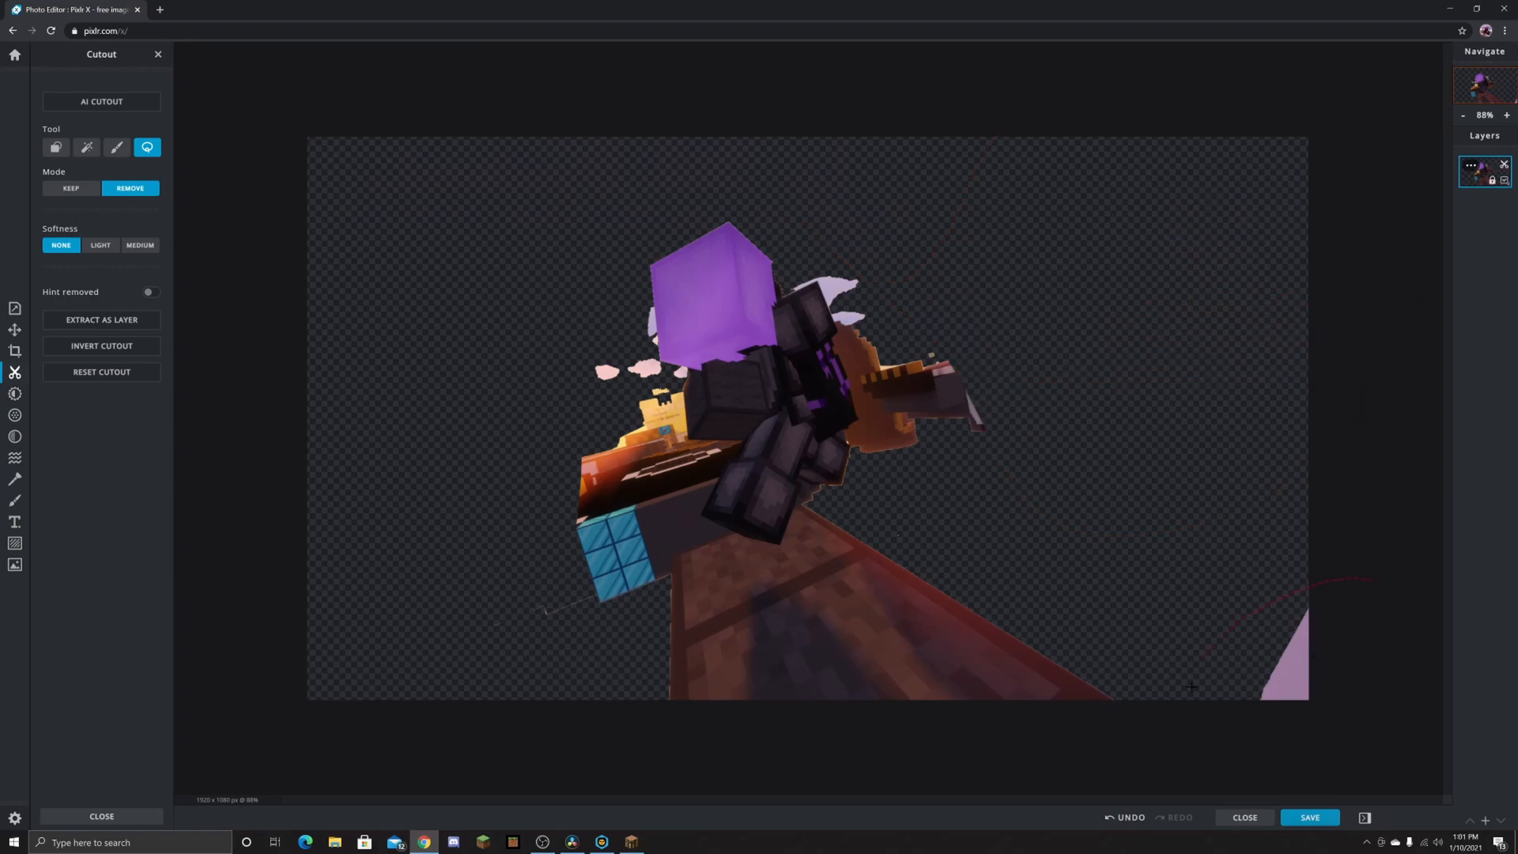
scroll(870, 496, up, 3)
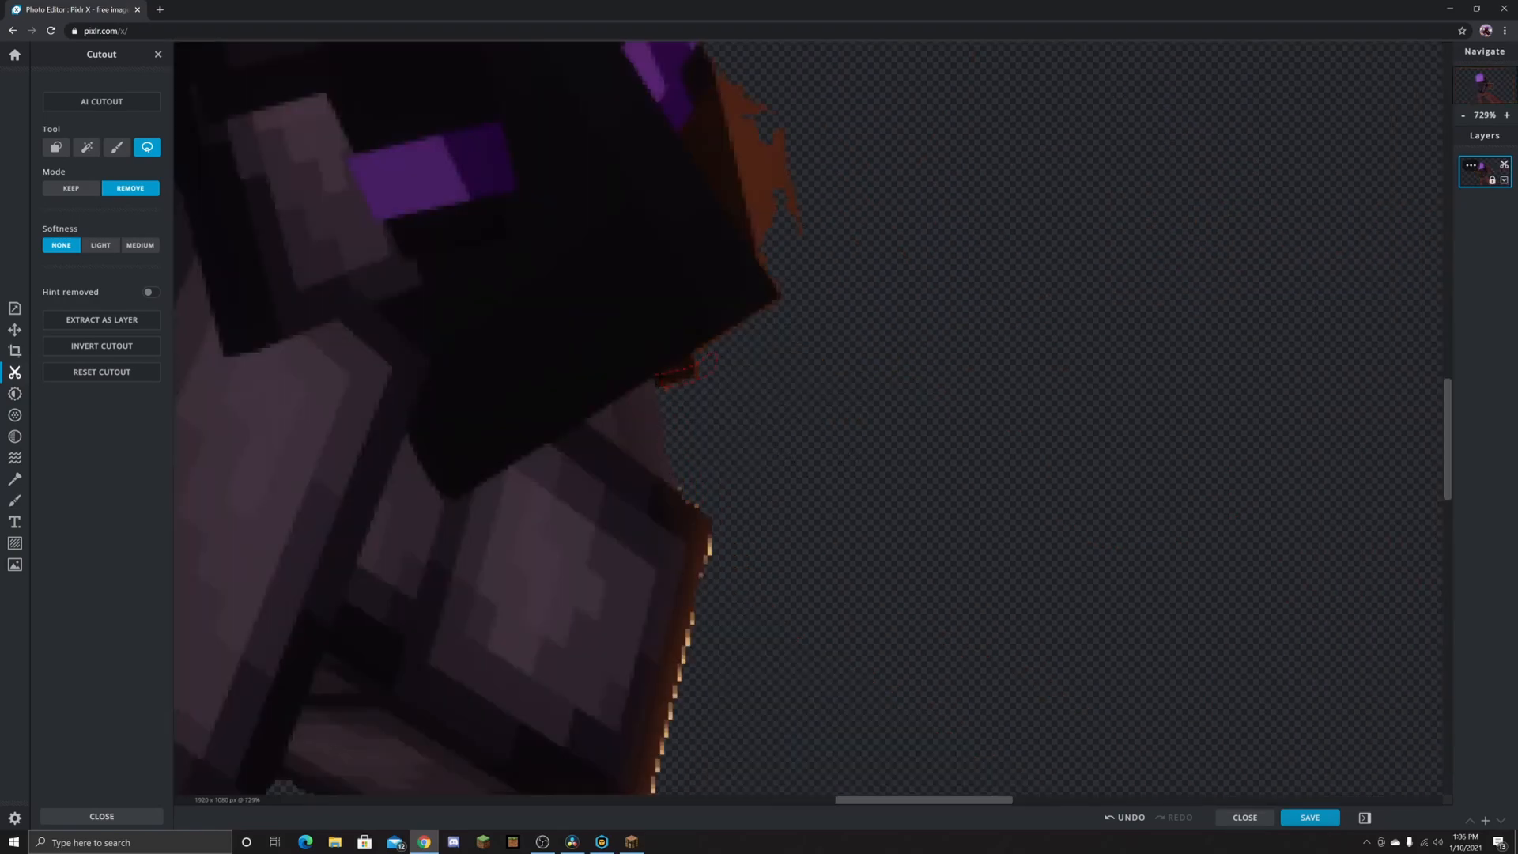
scroll(822, 279, down, 10)
scroll(759, 380, up, 6)
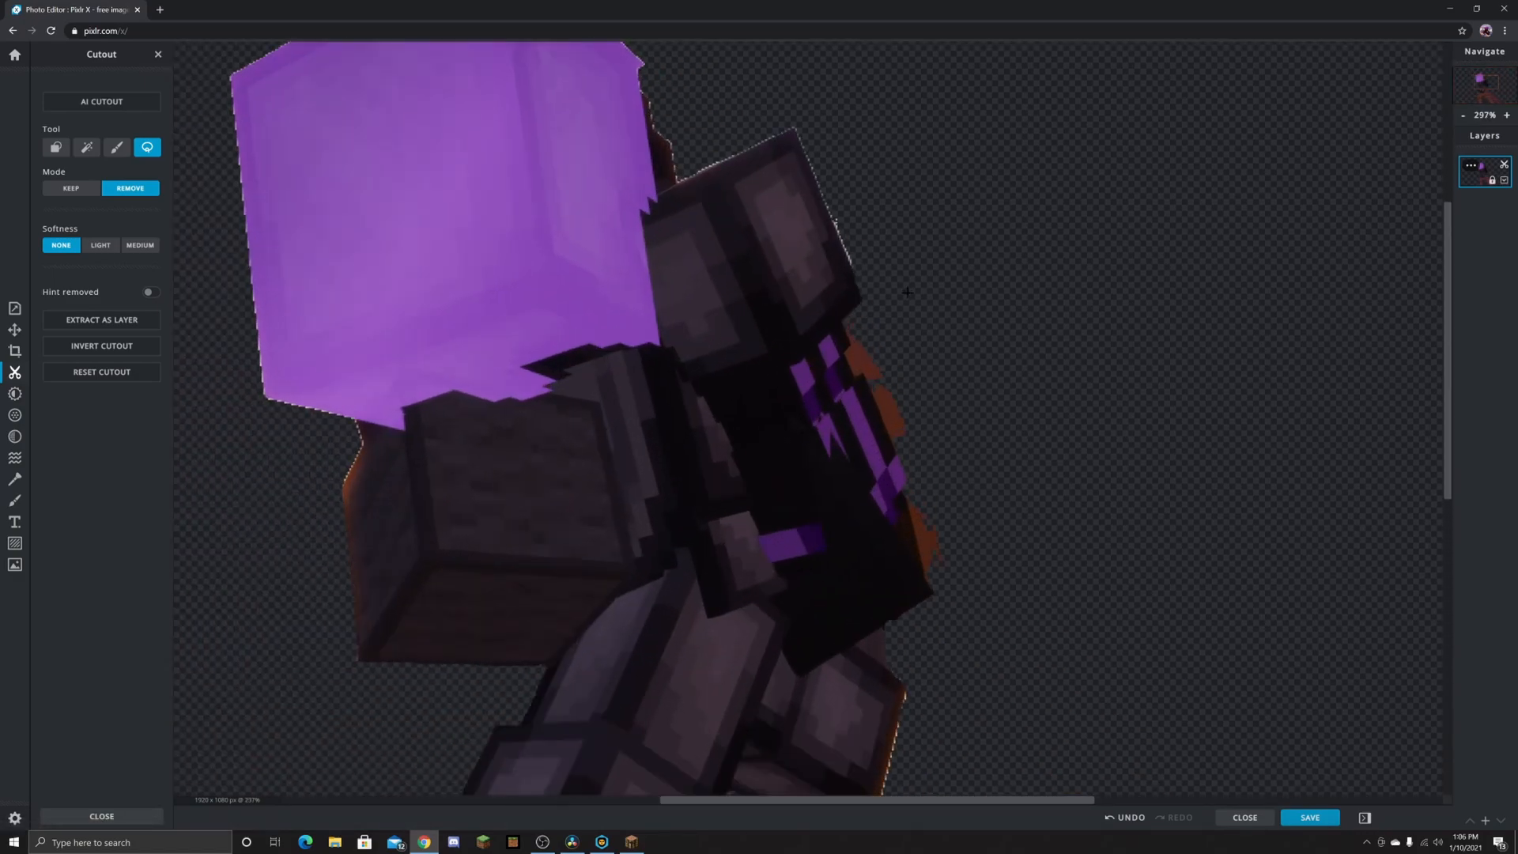
Step: Clean up the leftover background along the character's back edge and download the cutout as a PNG
click(94, 152)
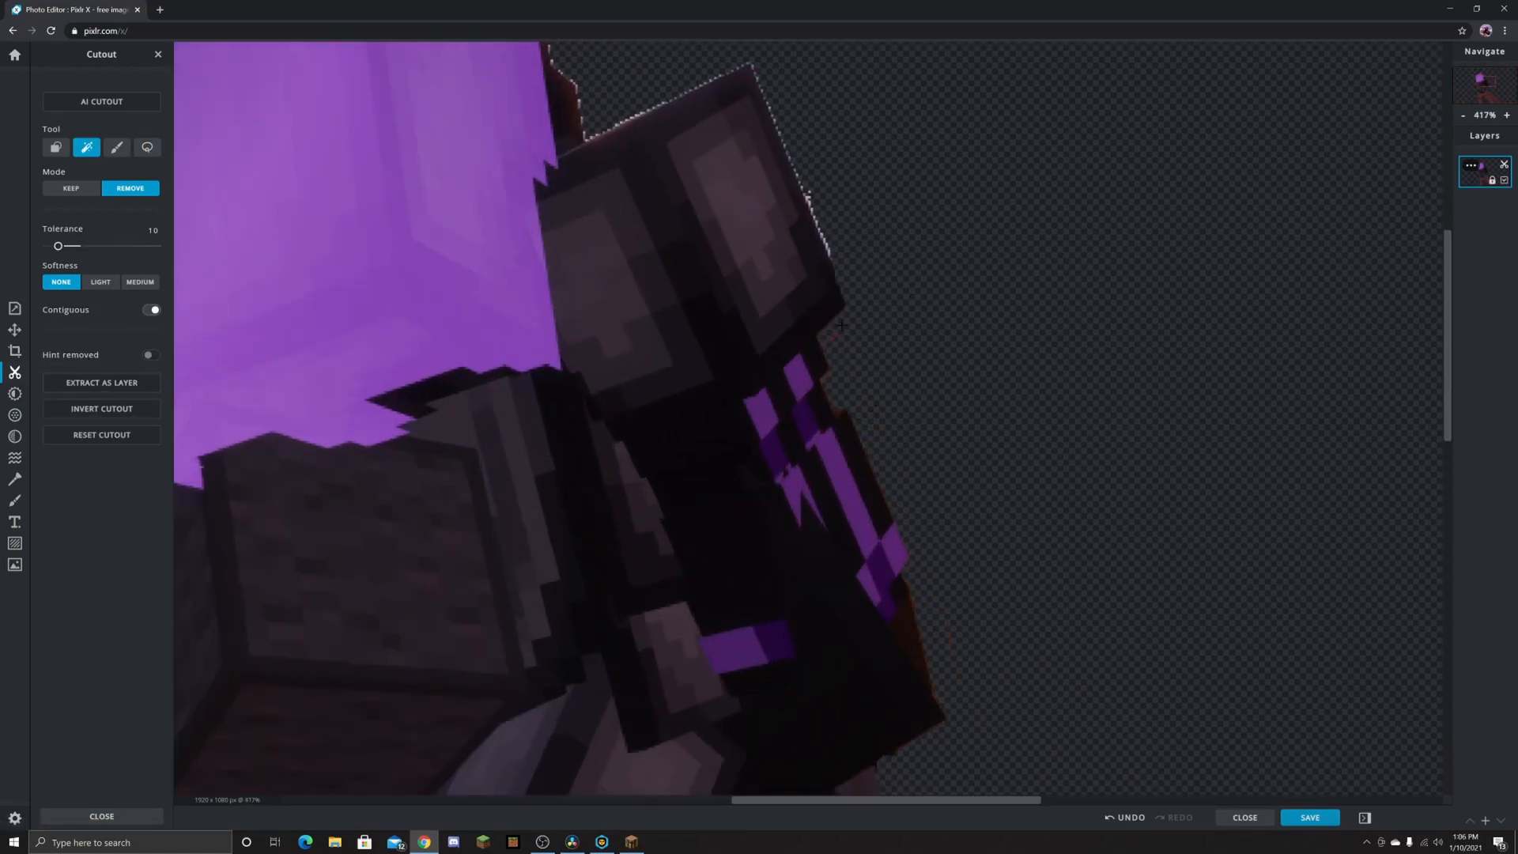
key(l)
scroll(597, 330, down, 8)
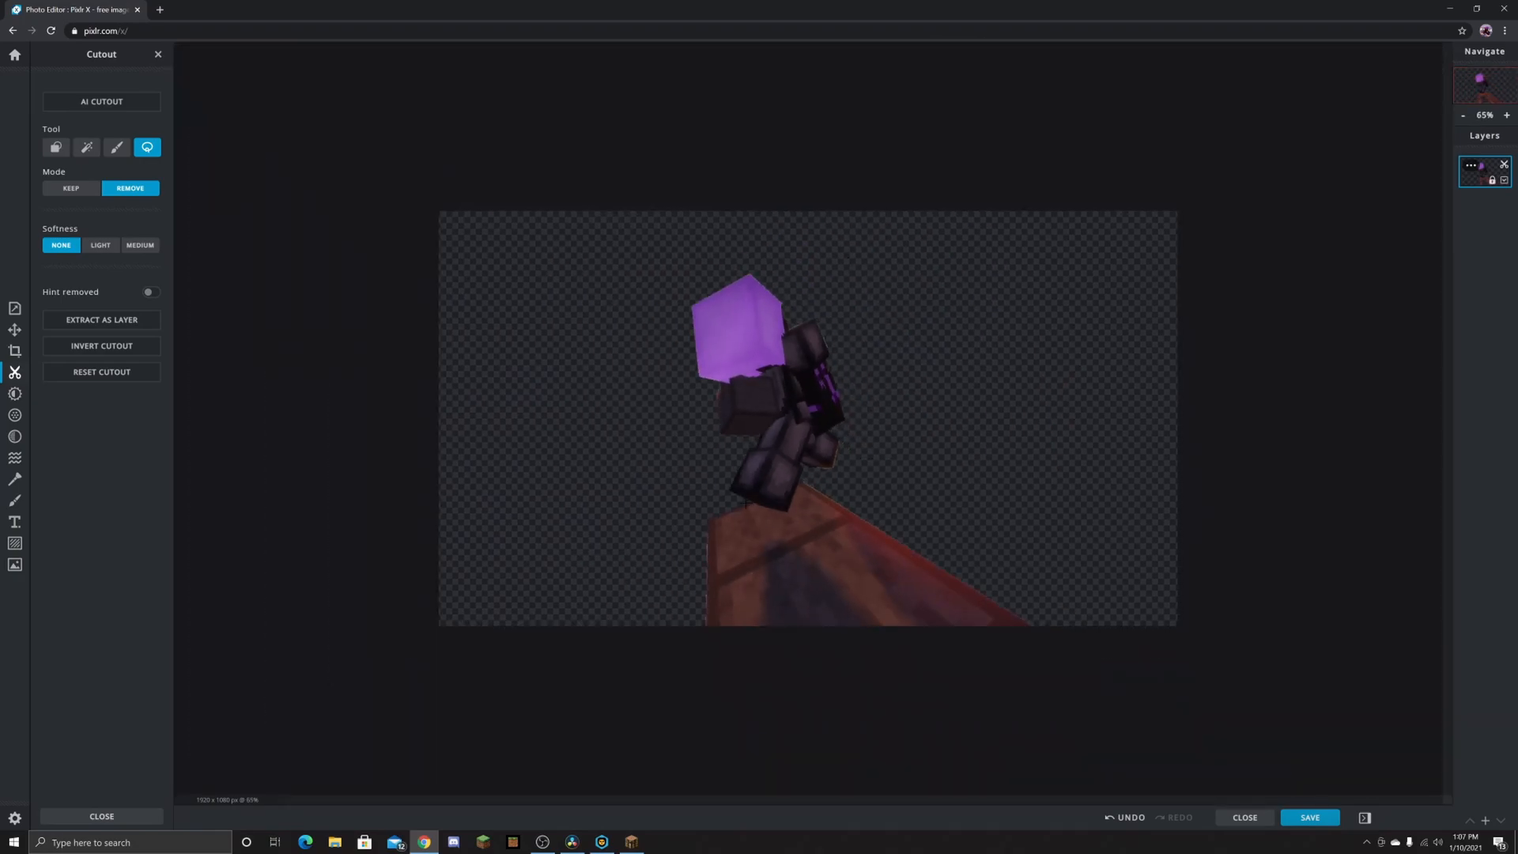
click(1311, 816)
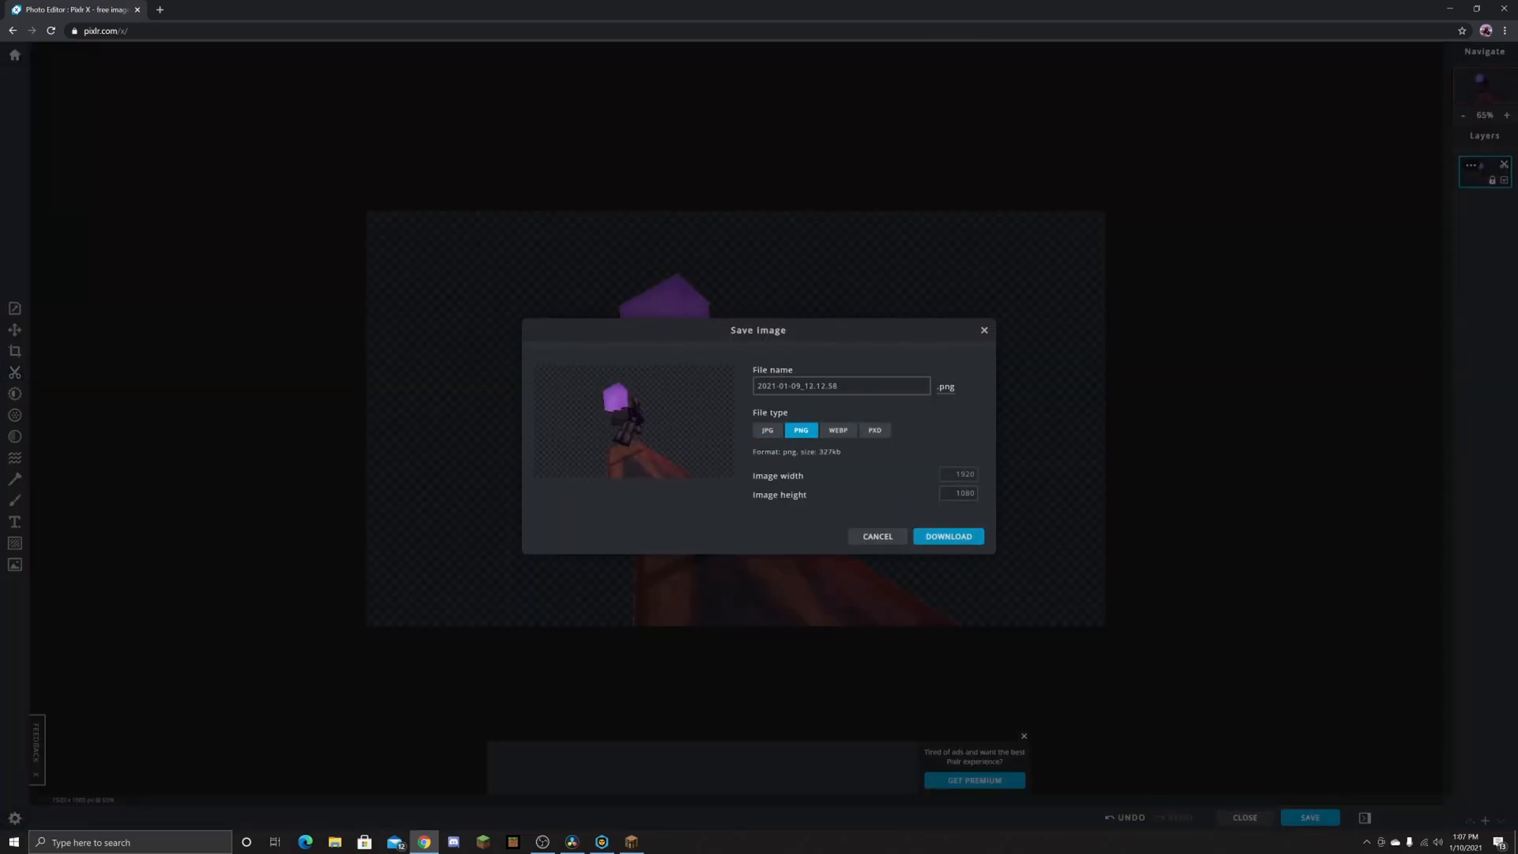
click(953, 536)
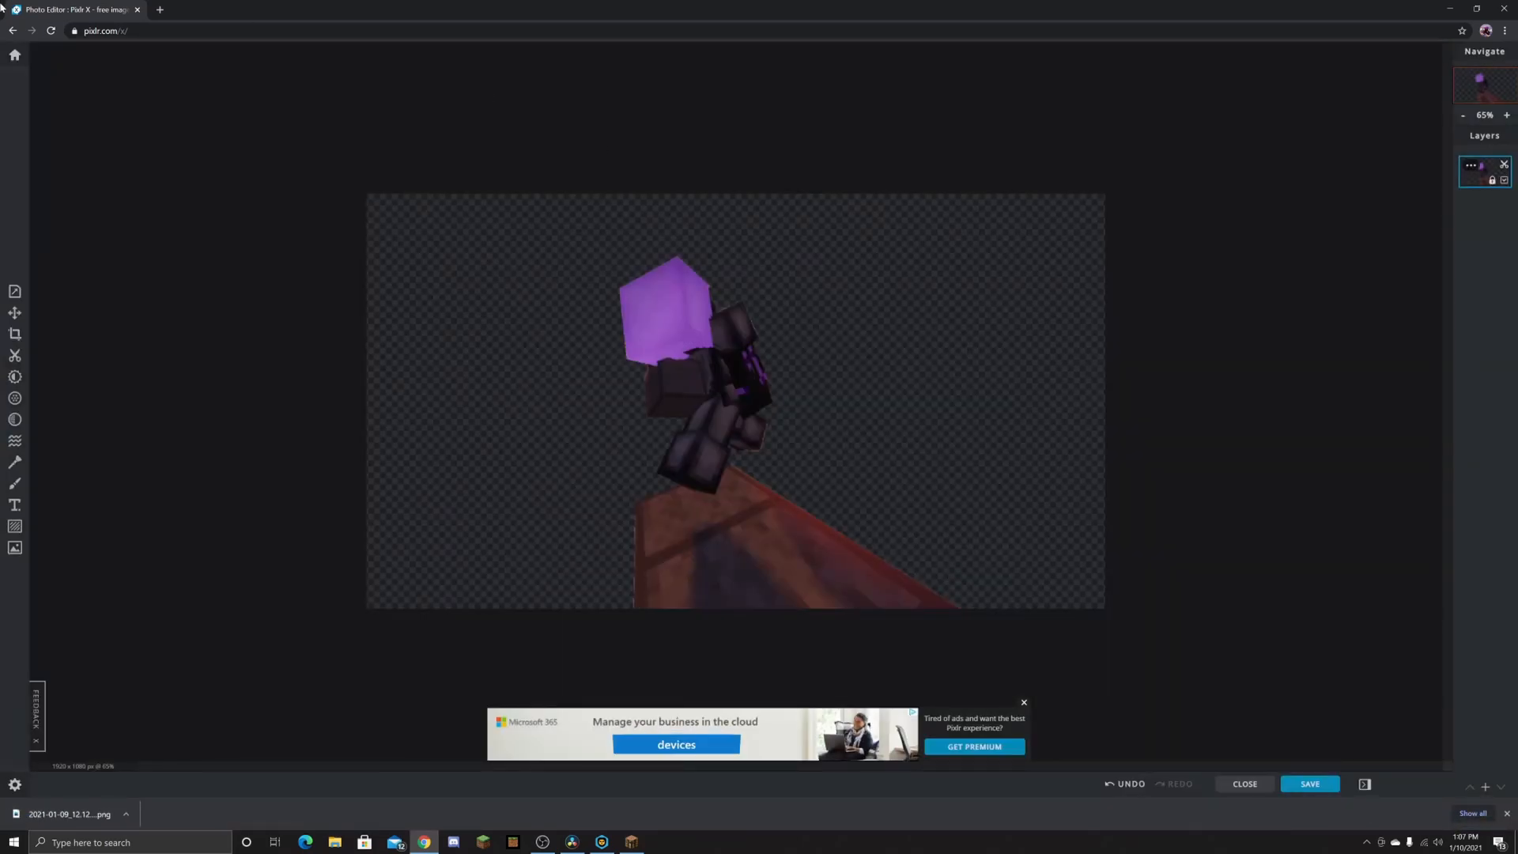
Step: Open the original 2021-01-09_12.12.58.png from the desktop as a new document, pre-resized to Full HD (1920 x 1080)
click(14, 54)
click(89, 297)
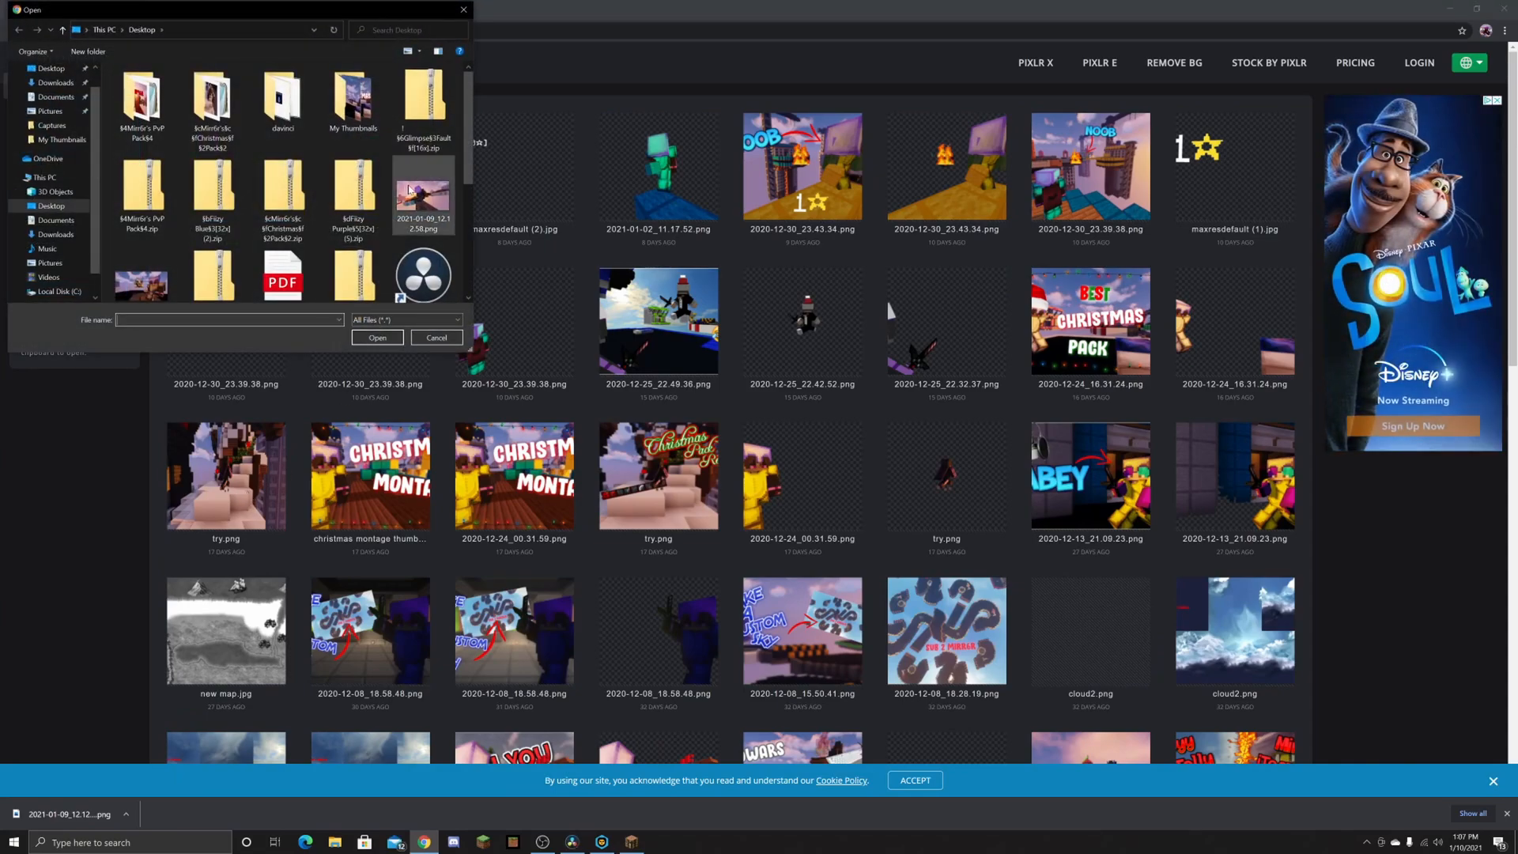
click(423, 198)
click(379, 342)
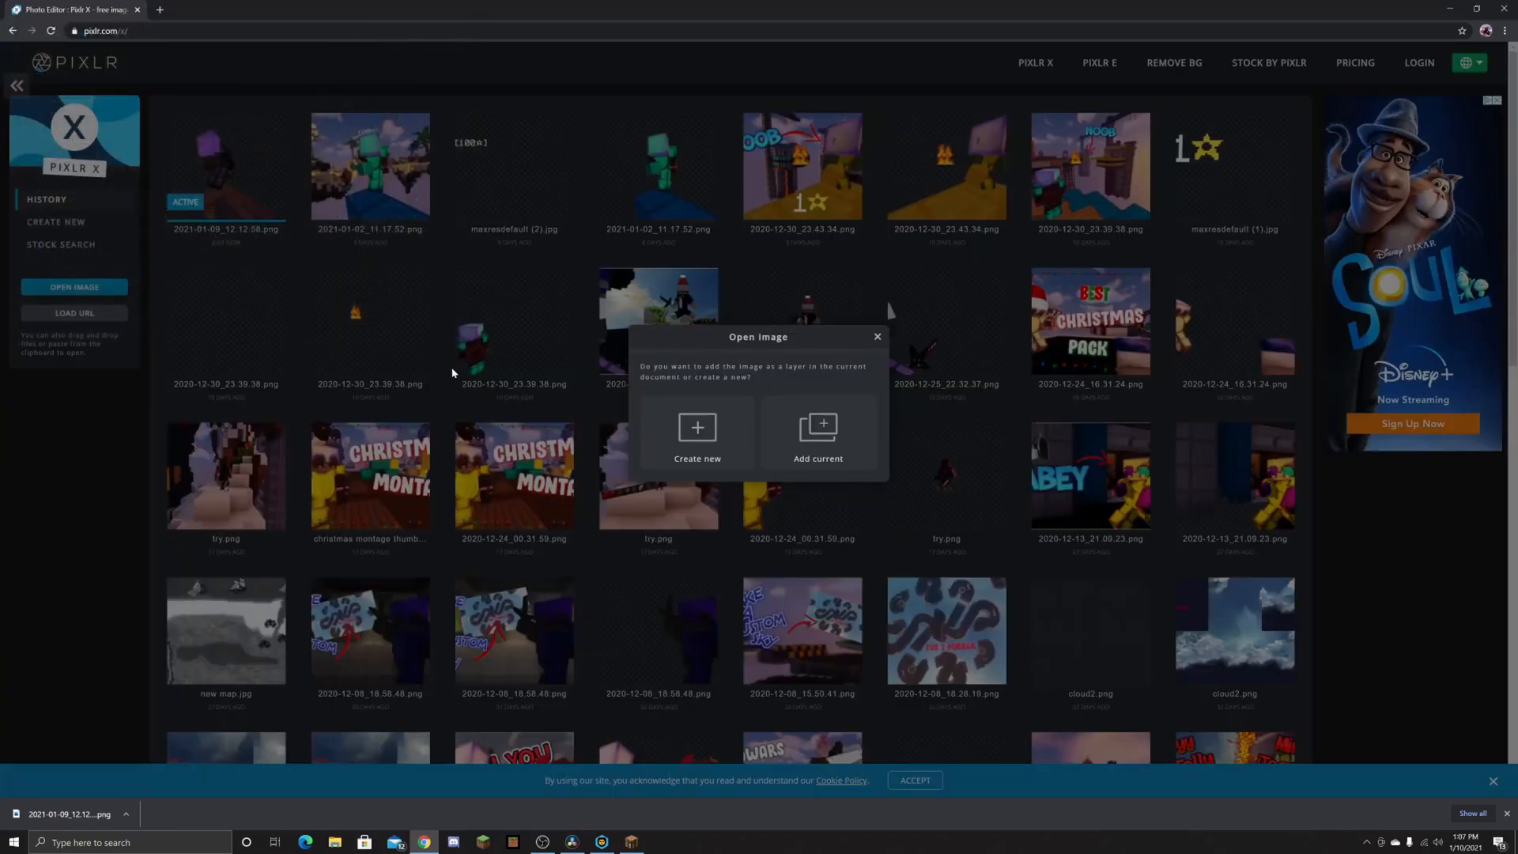
click(696, 428)
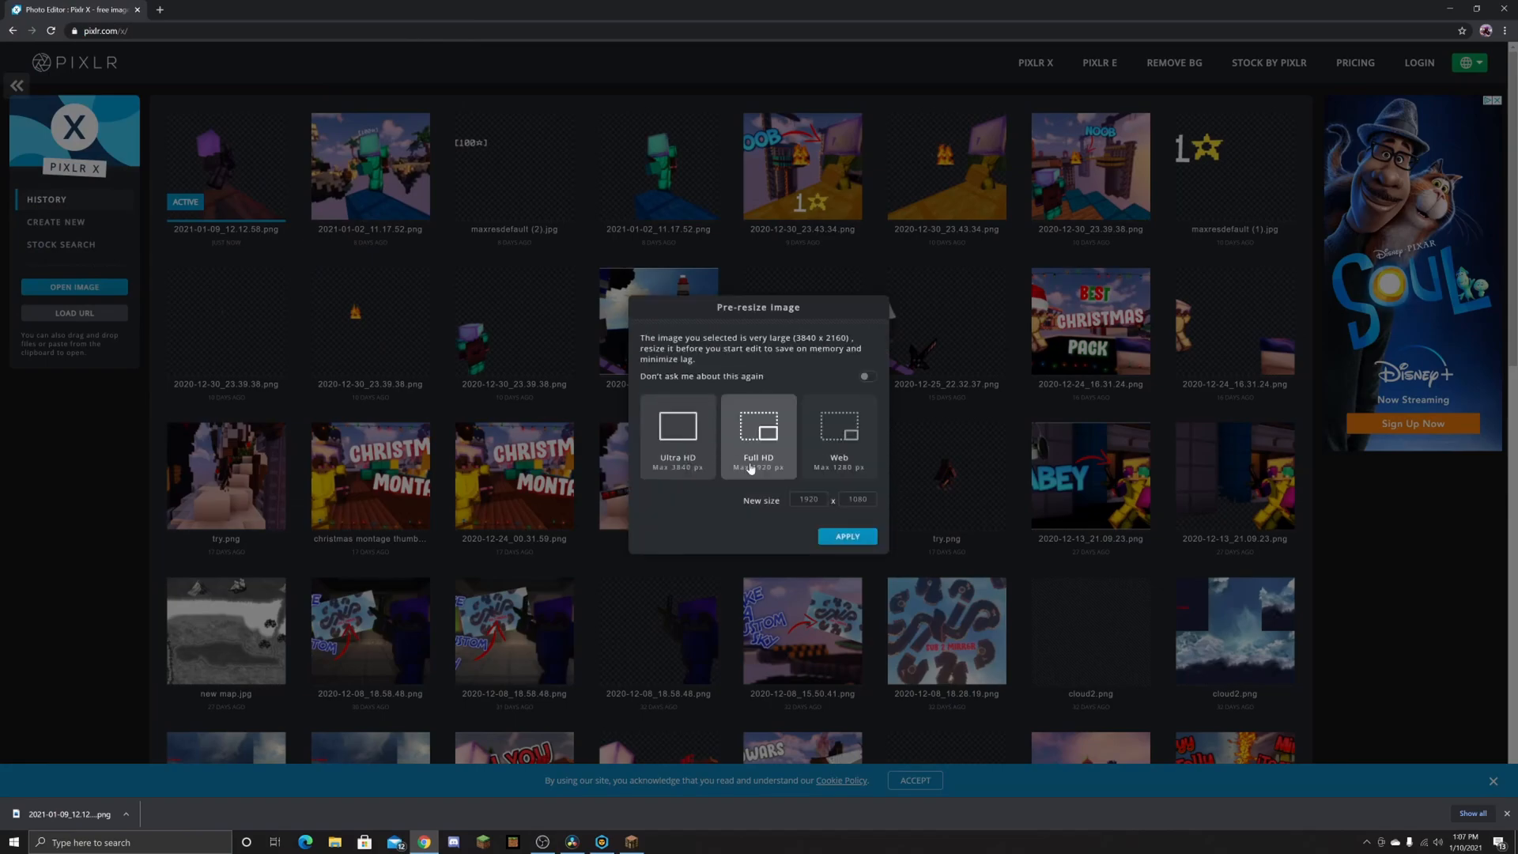
click(847, 537)
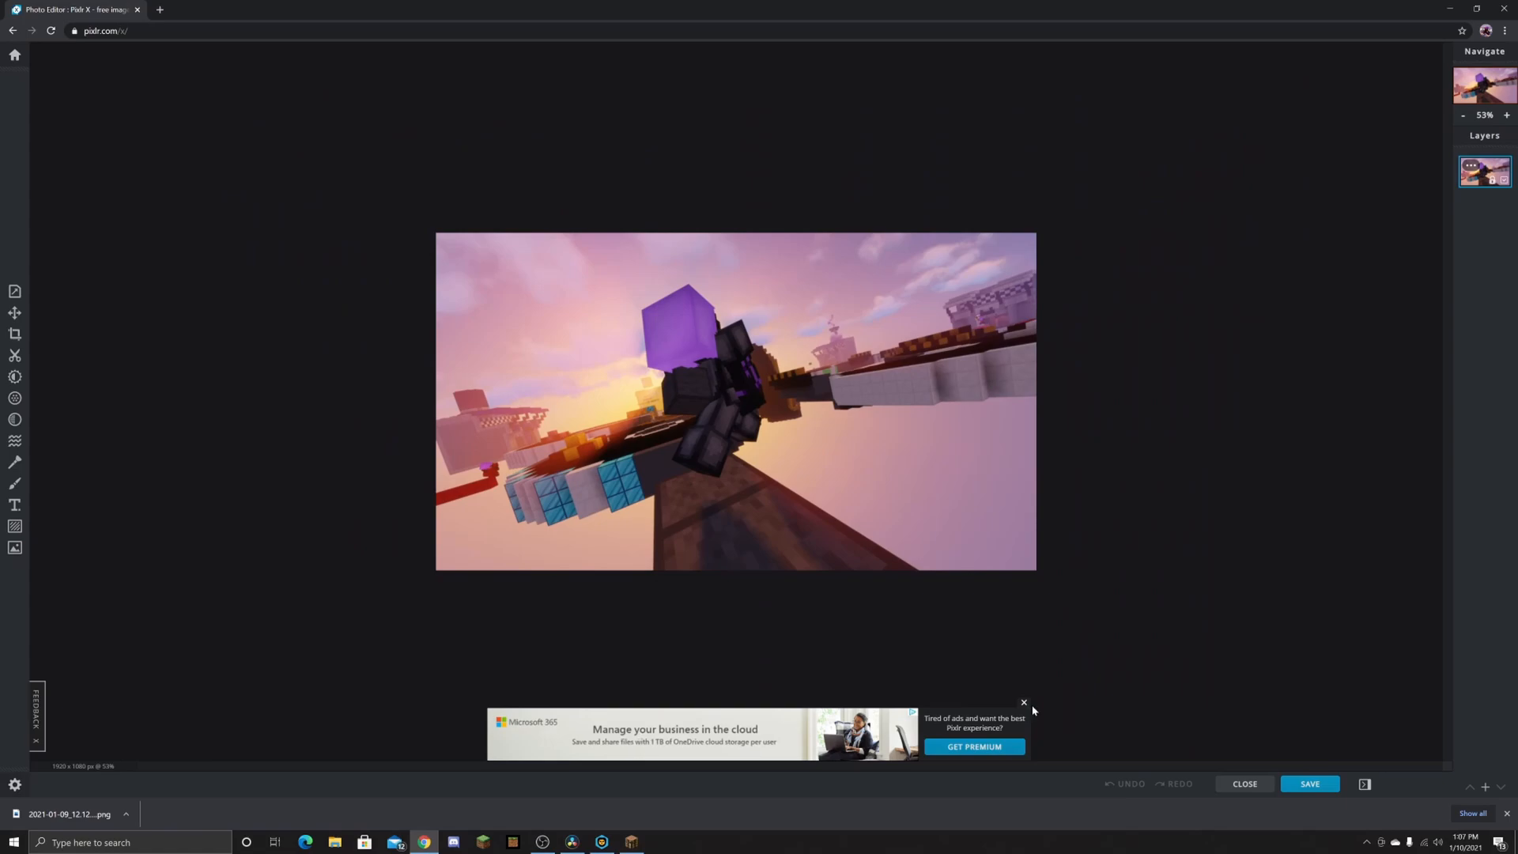
click(1025, 703)
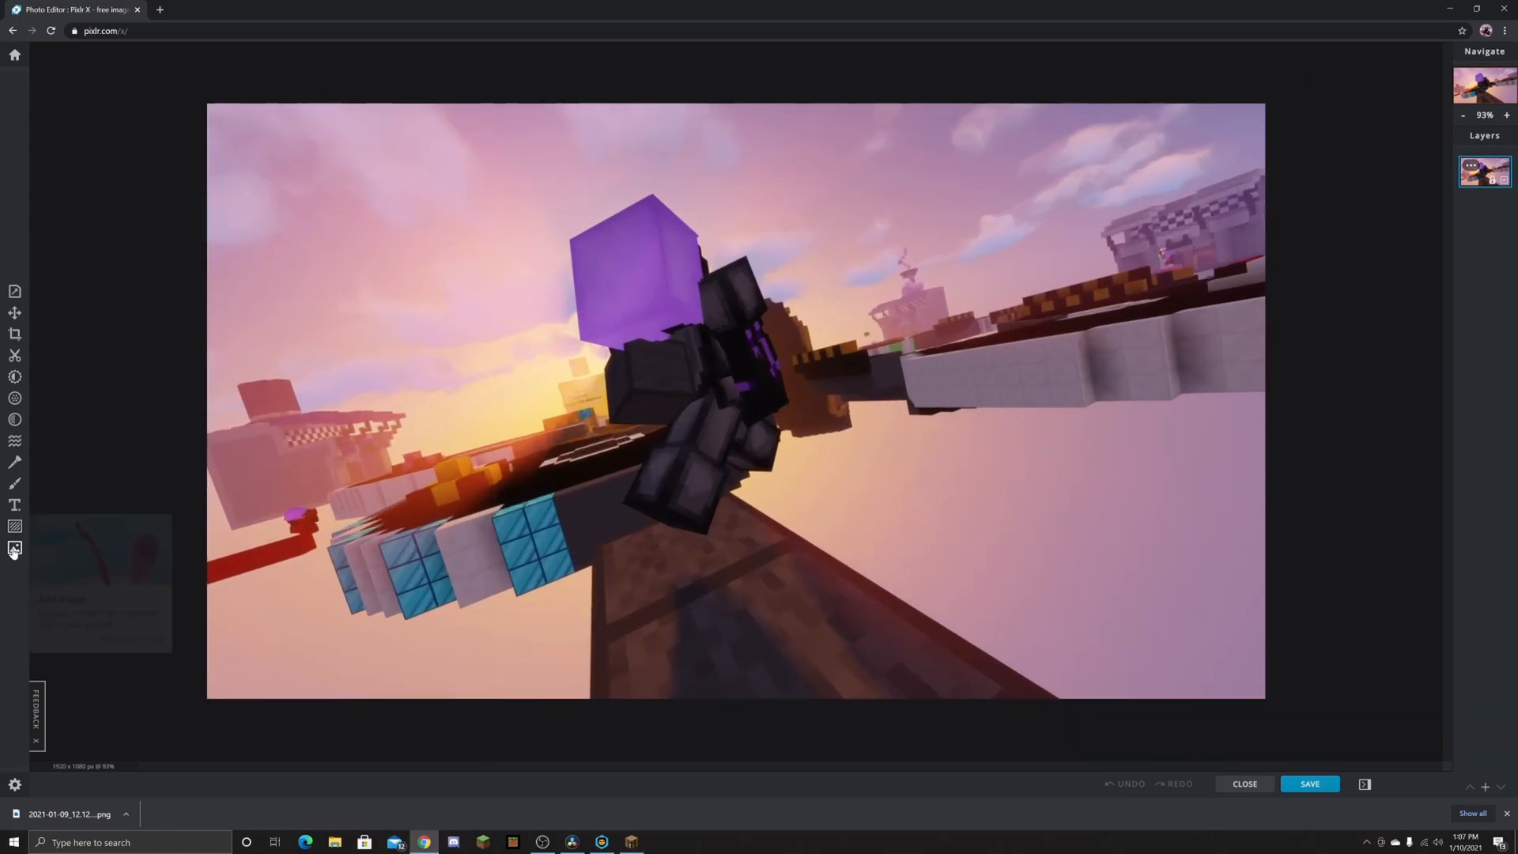
Step: Add the cut-out 2021-01-09_12.12.58.png from Downloads to the current document as a layer
click(15, 549)
click(121, 140)
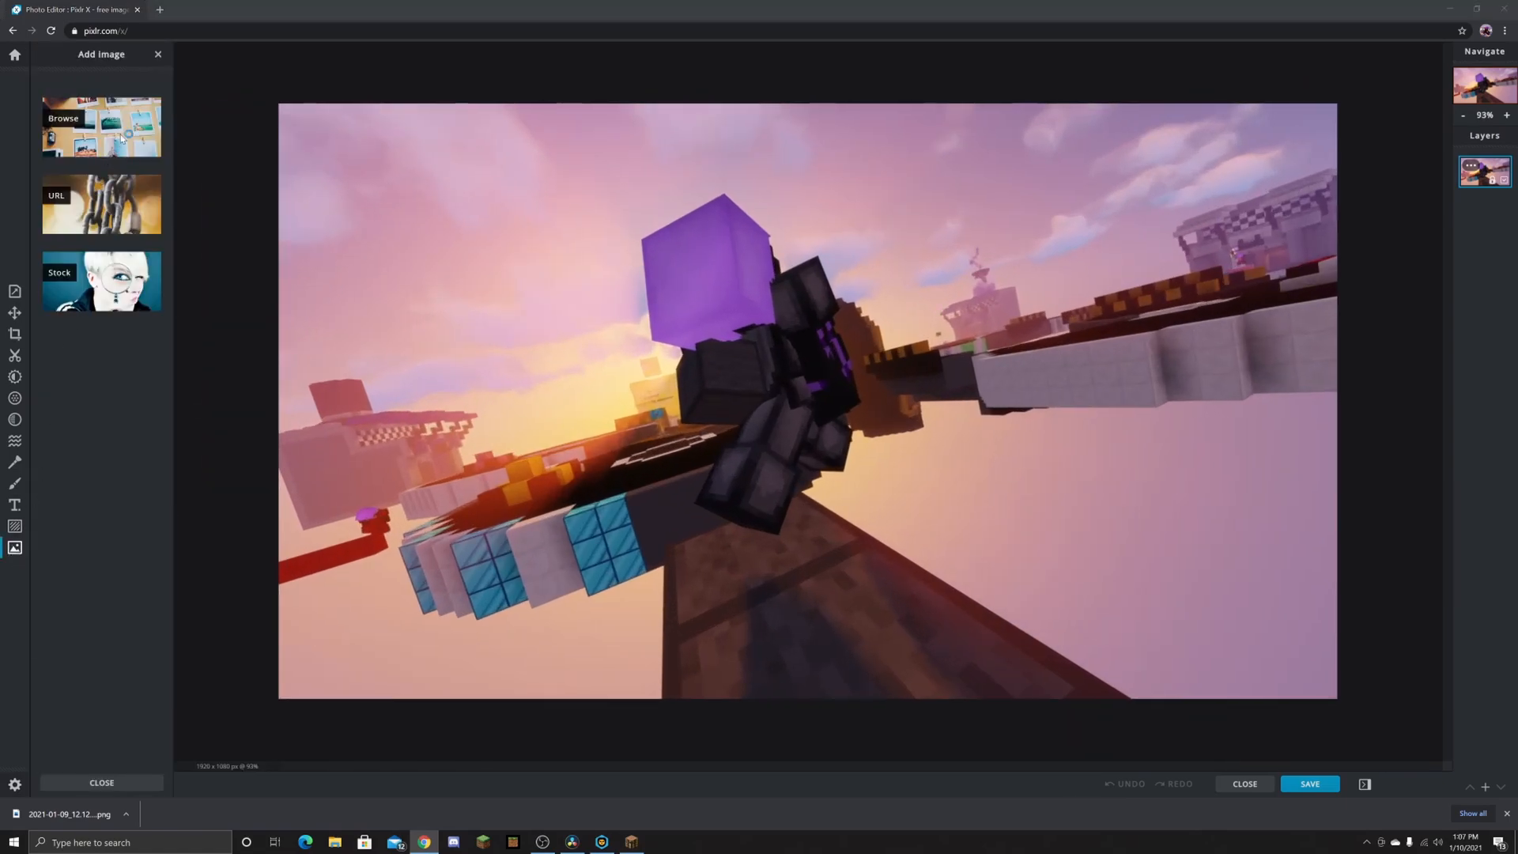
click(54, 236)
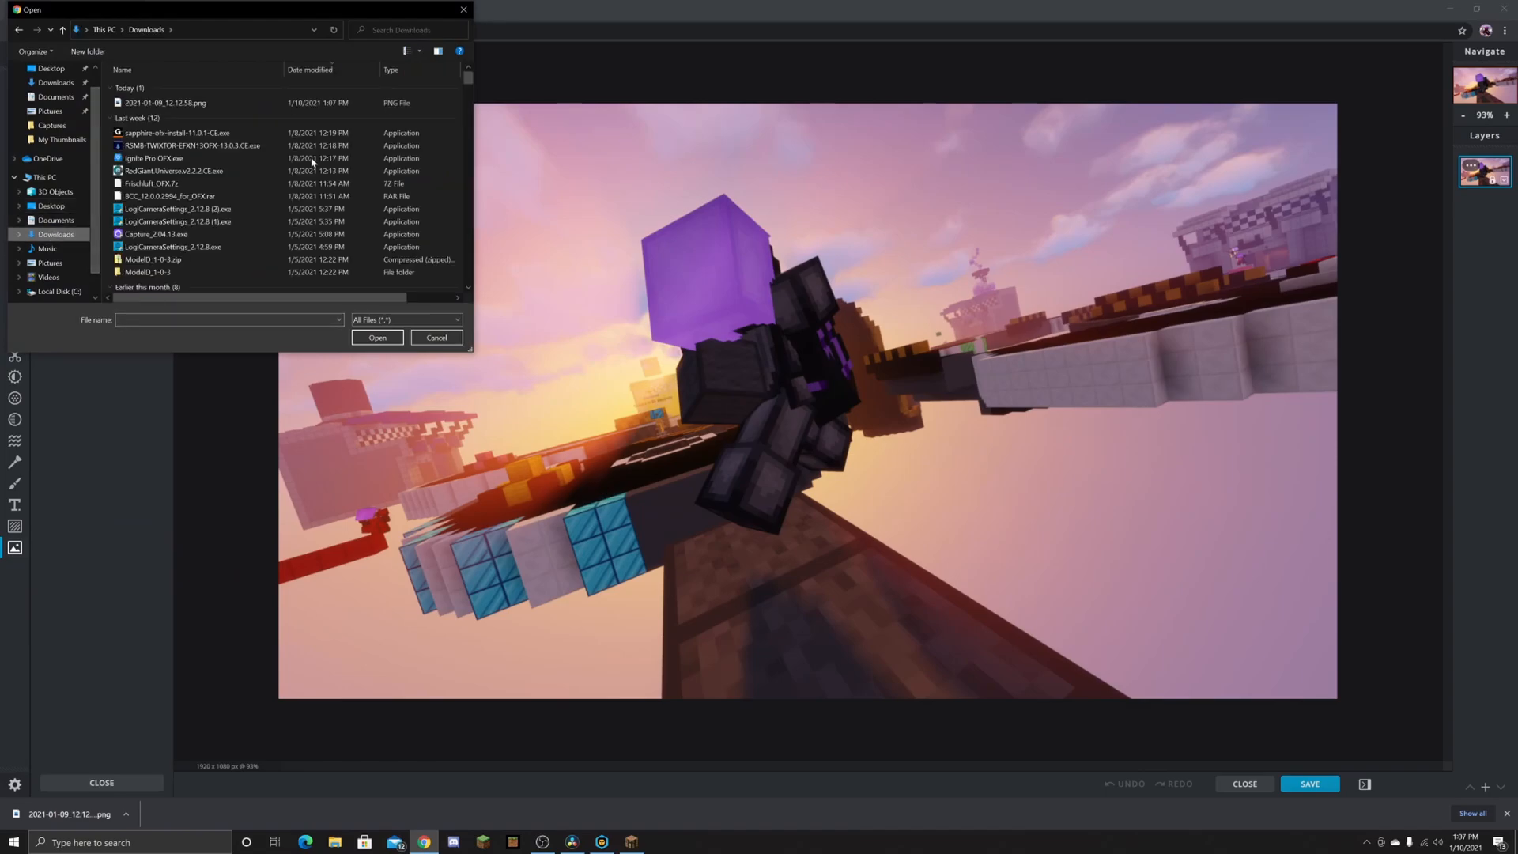
click(194, 103)
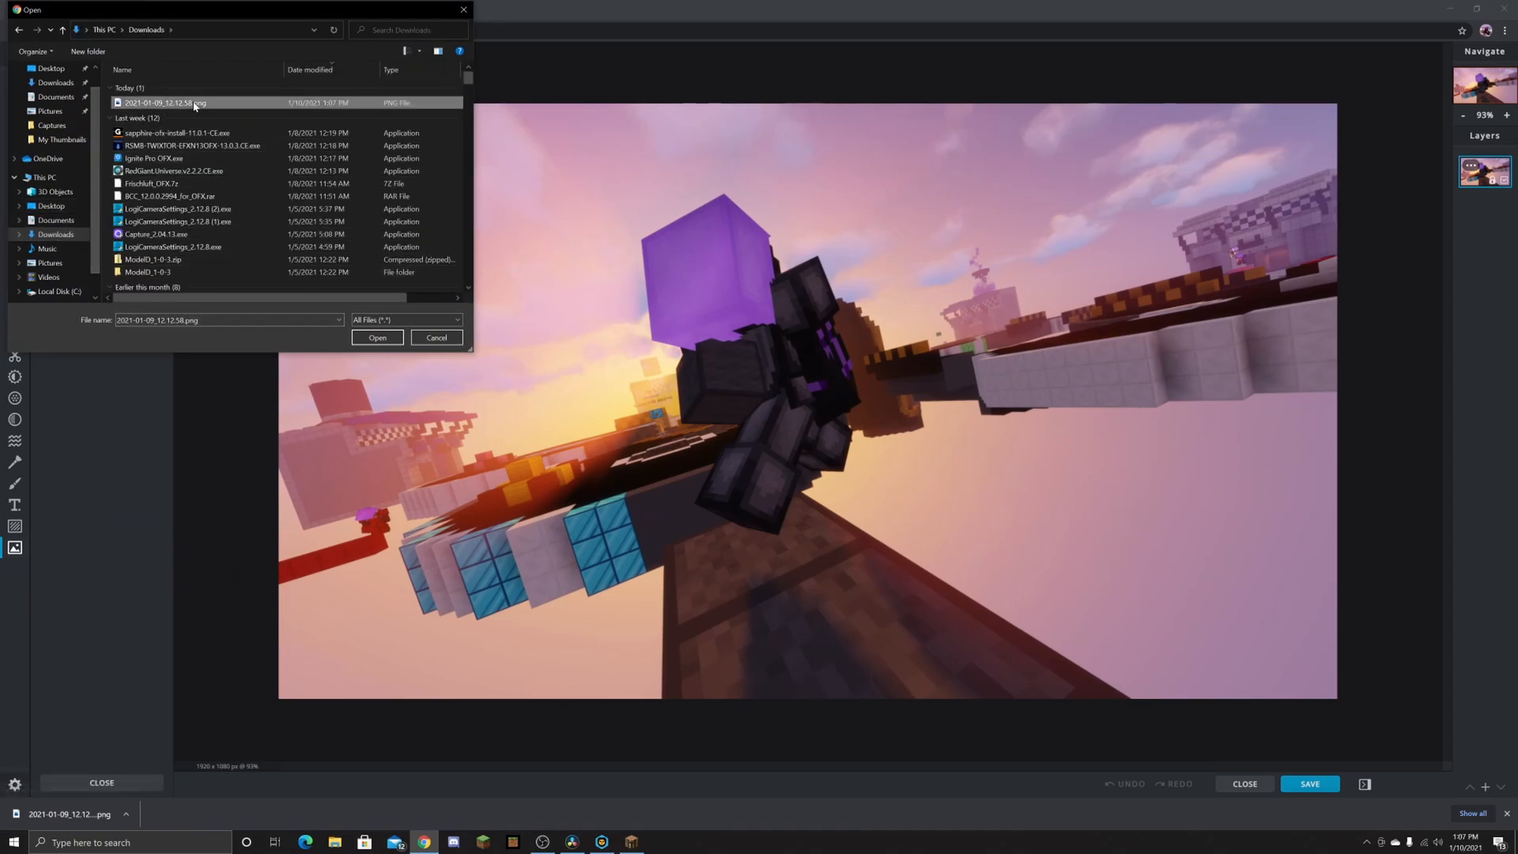
click(378, 337)
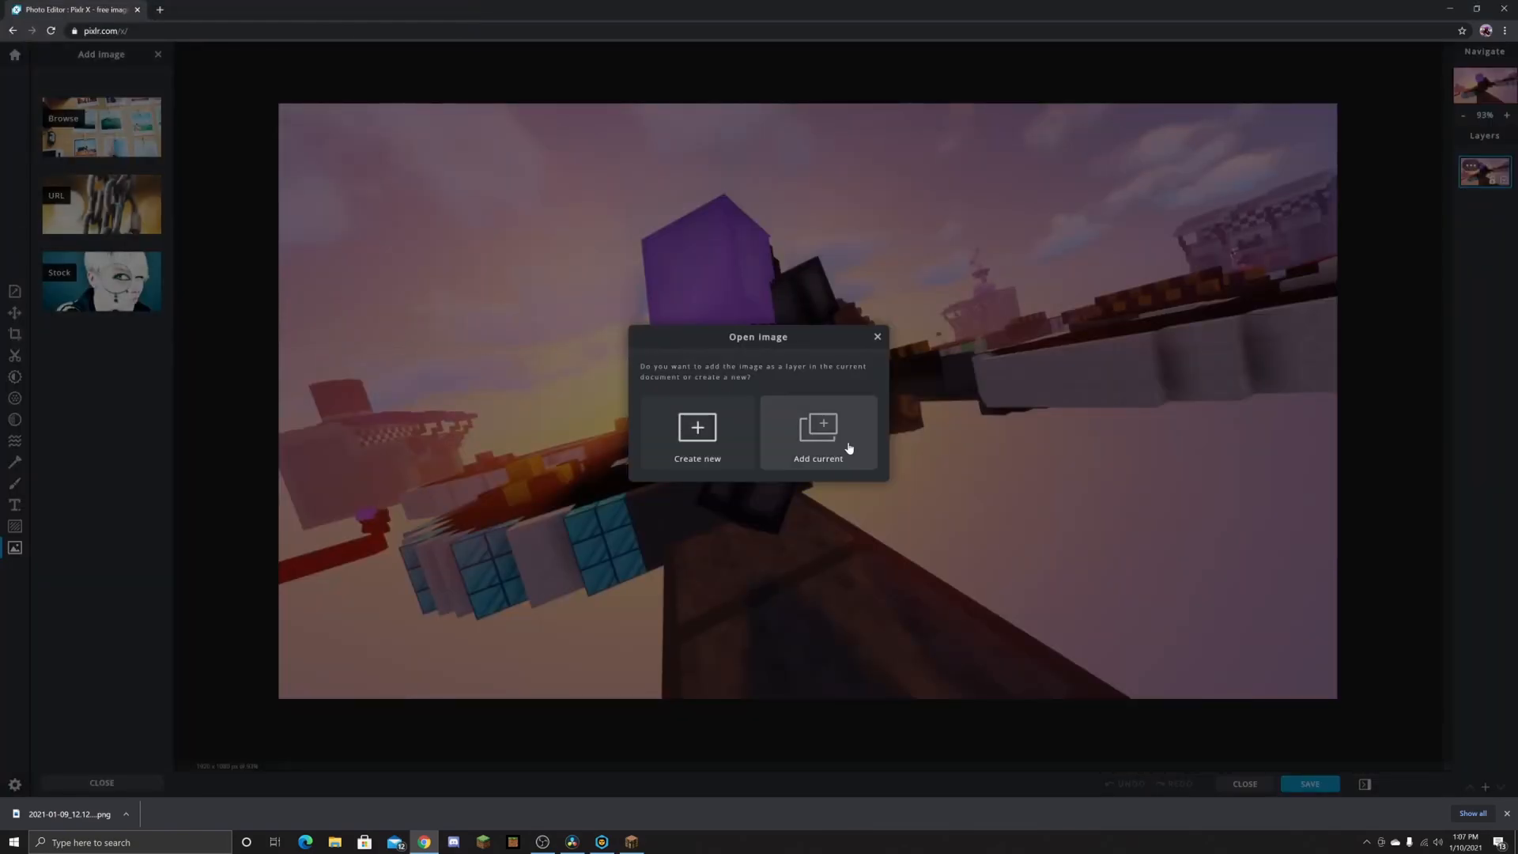
click(819, 431)
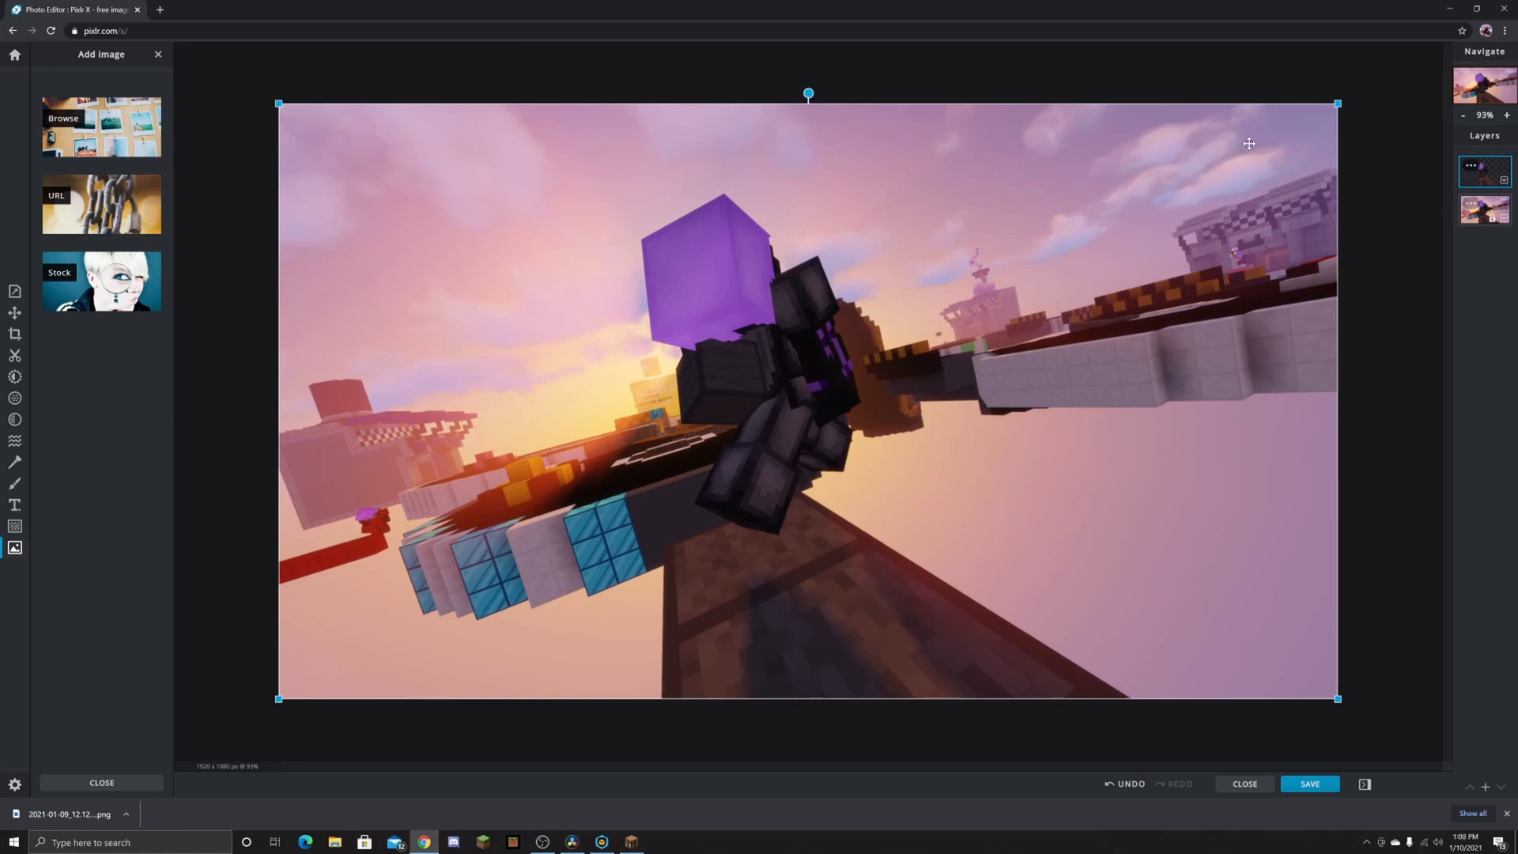
Step: Apply a slight Blur filter to the original screenshot layer beneath the cut-out character
click(1481, 221)
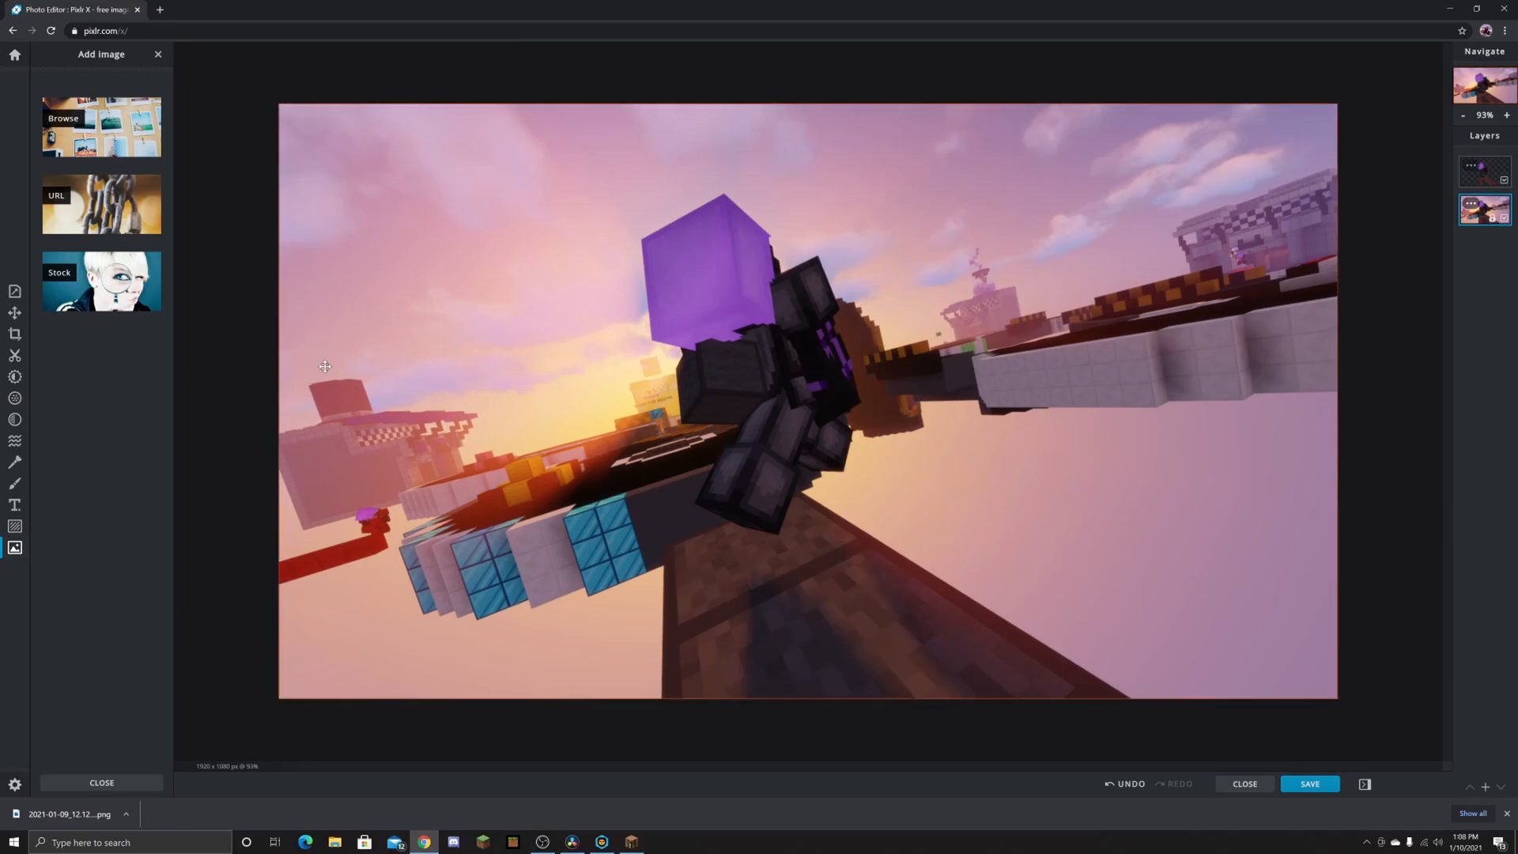
click(11, 400)
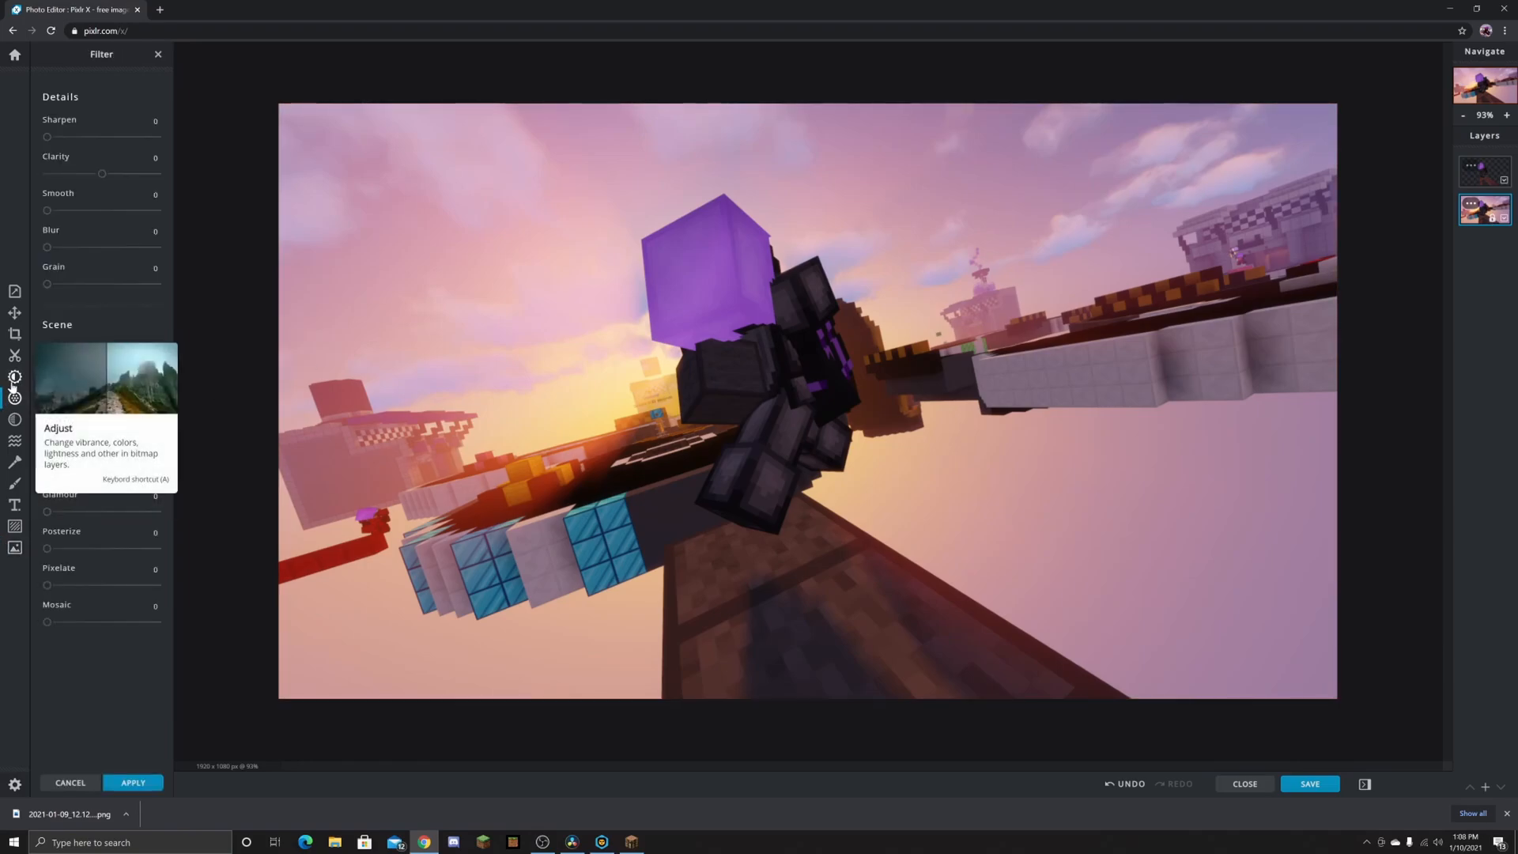
mouse_move(48, 247)
mouse_down()
mouse_move(69, 247)
mouse_move(63, 260)
mouse_up()
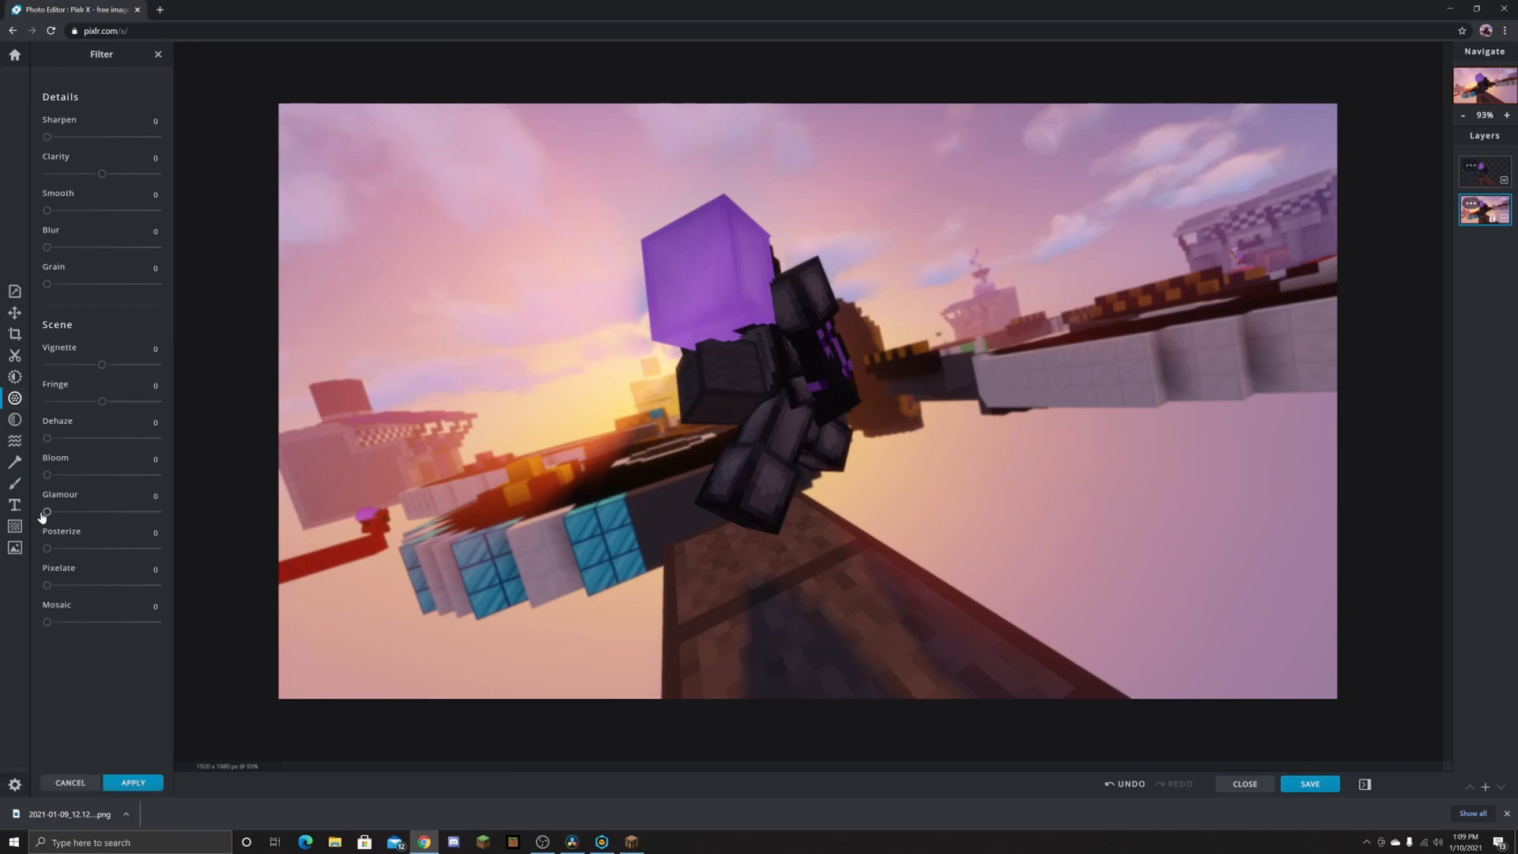
Step: Add a text layer reading "100 star montage" in the Bloomer Demo font
click(15, 505)
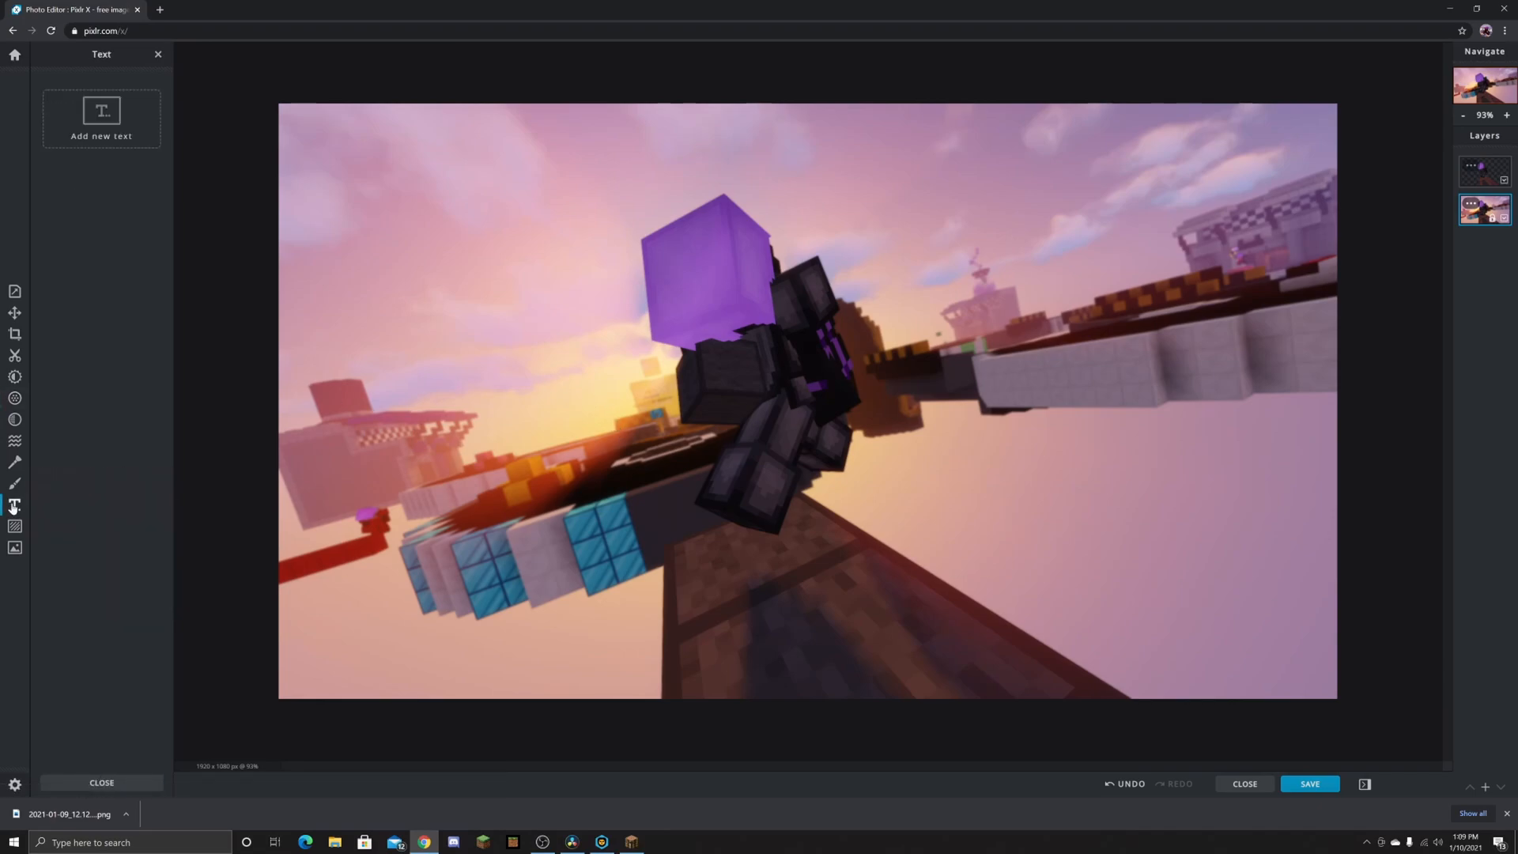
click(94, 124)
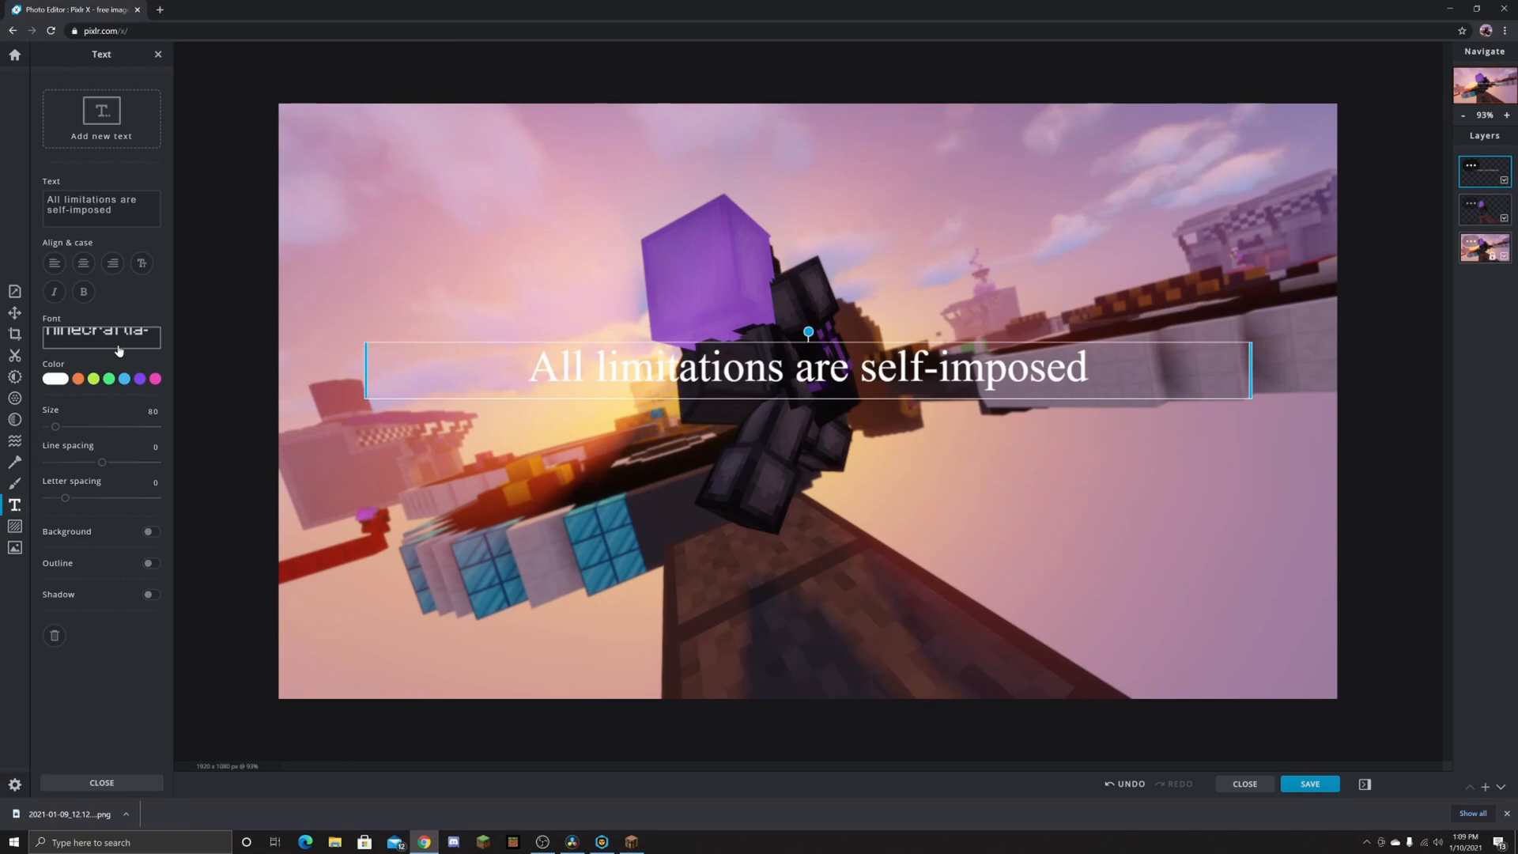
click(126, 356)
click(109, 105)
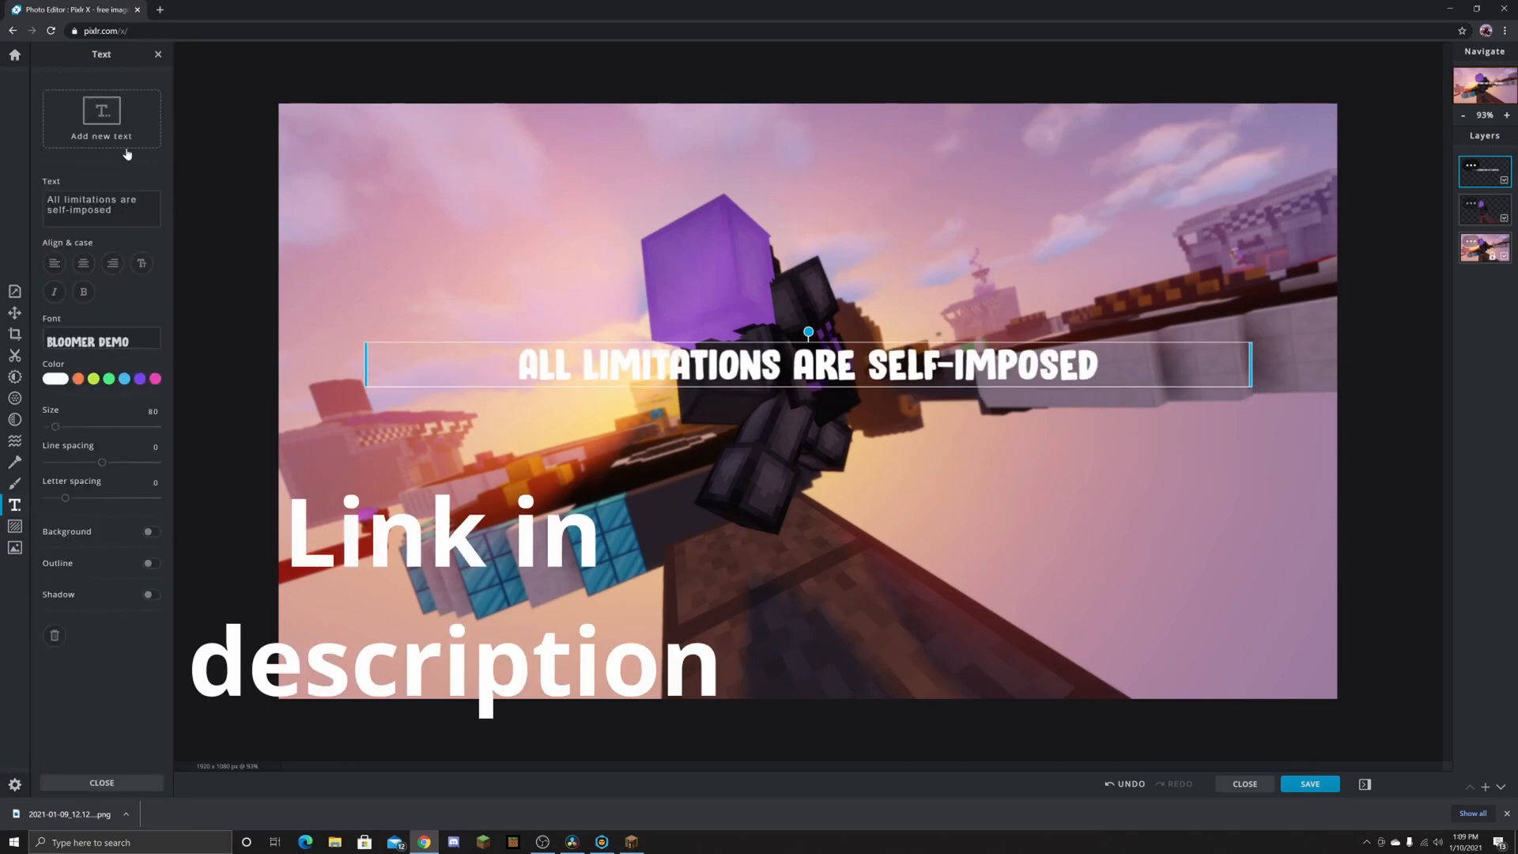
double_click(661, 371)
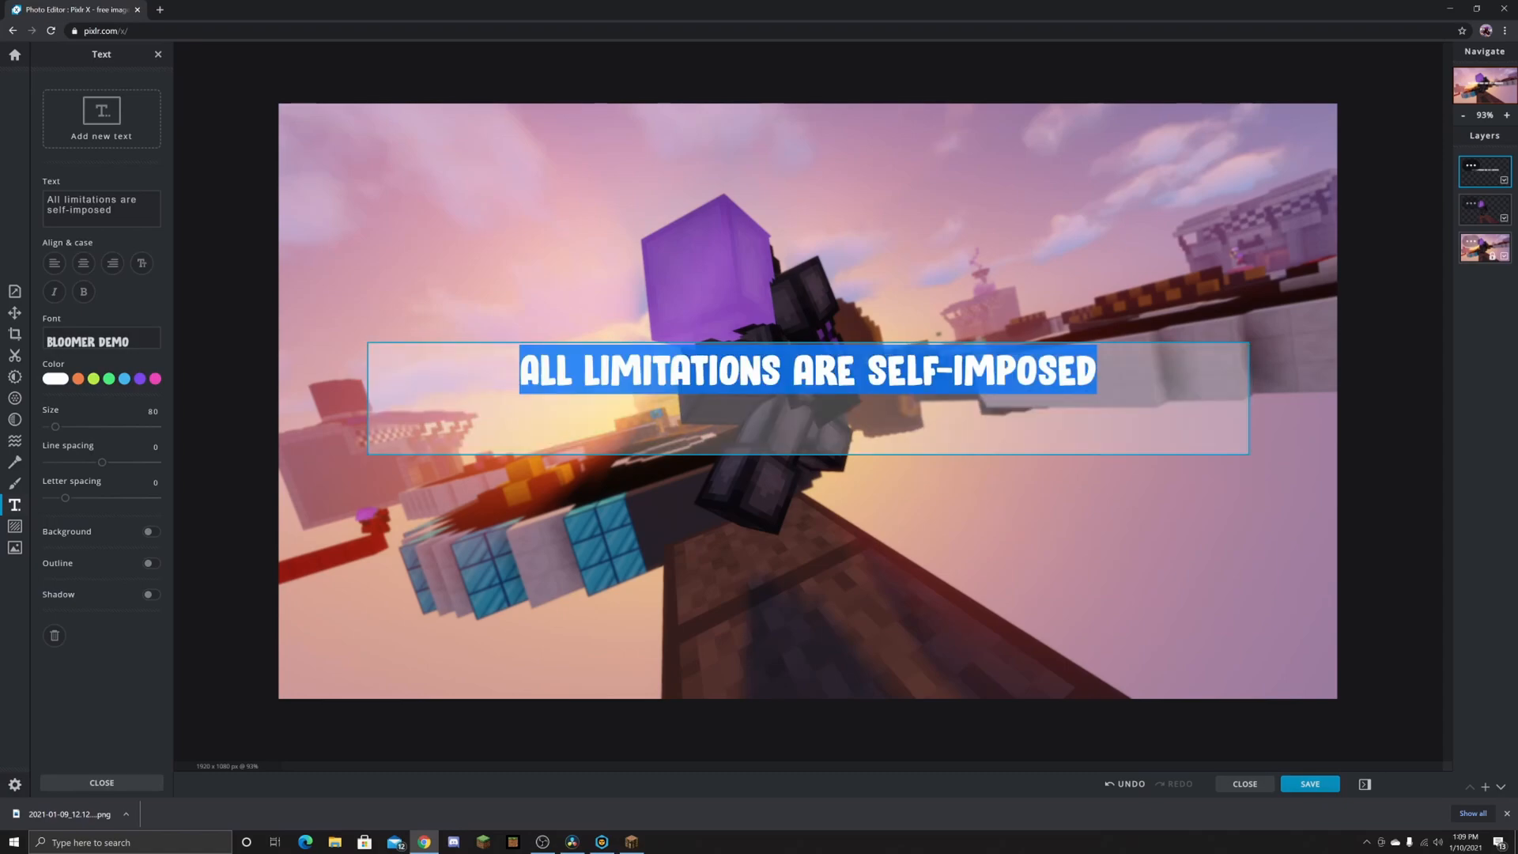
text(100 ST)
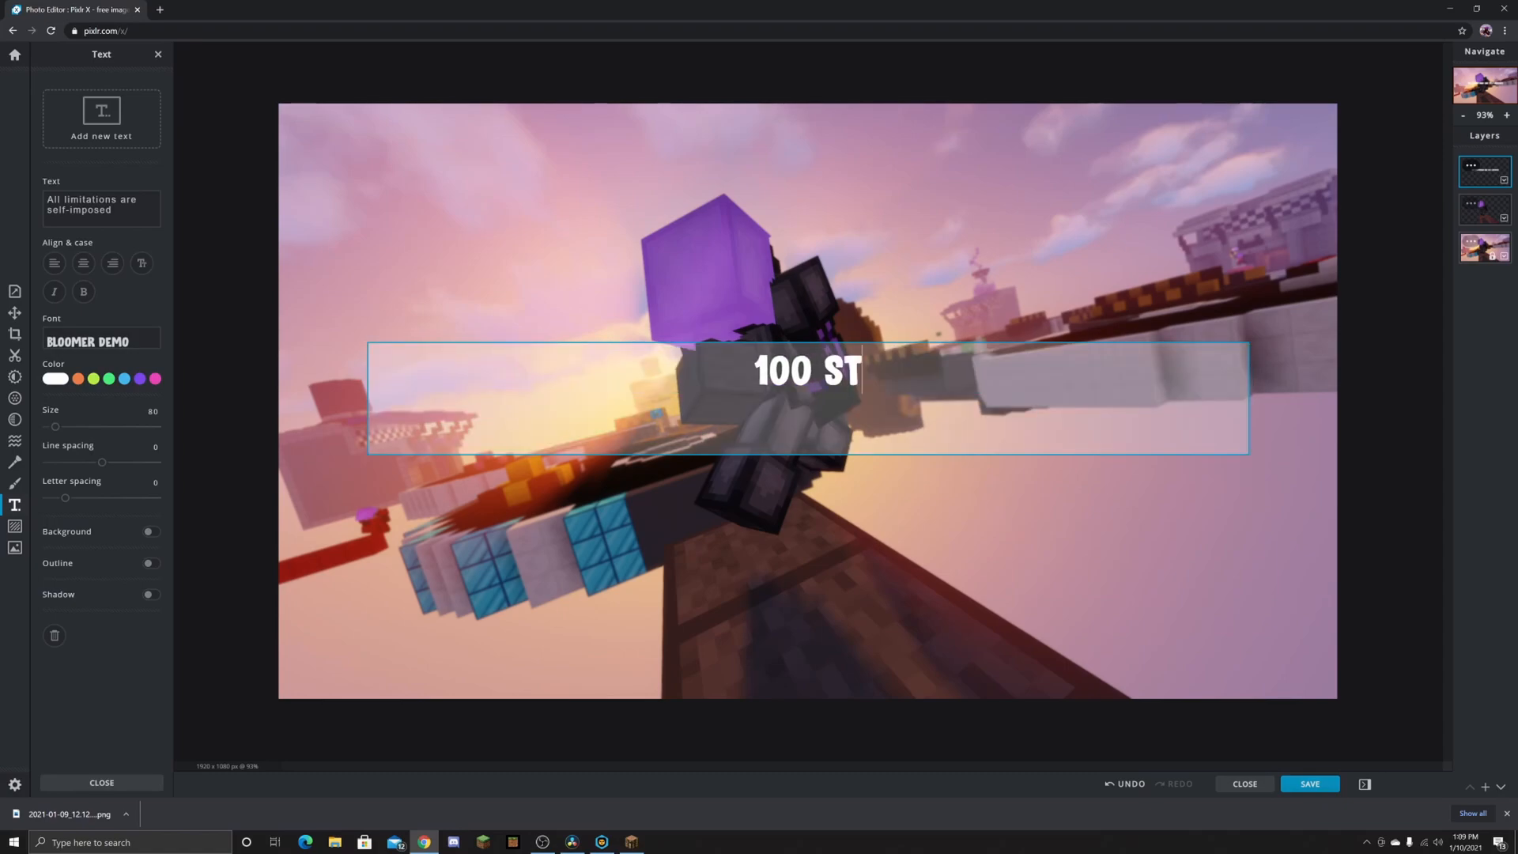
text(AR MONTAGE)
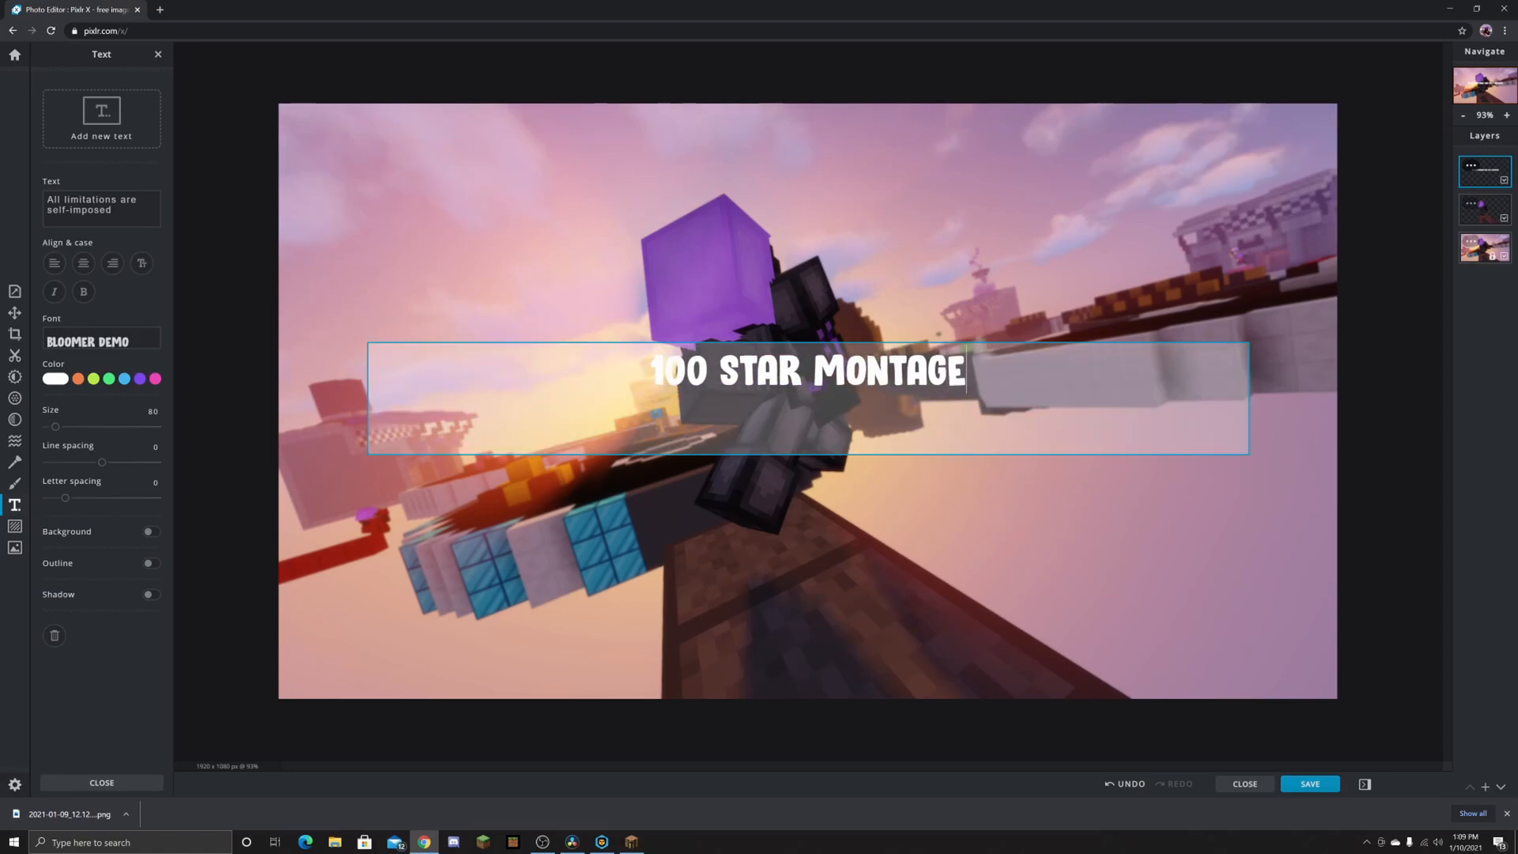
Step: Keep the title text white (#FFFFFF) and set its size to 201
click(55, 380)
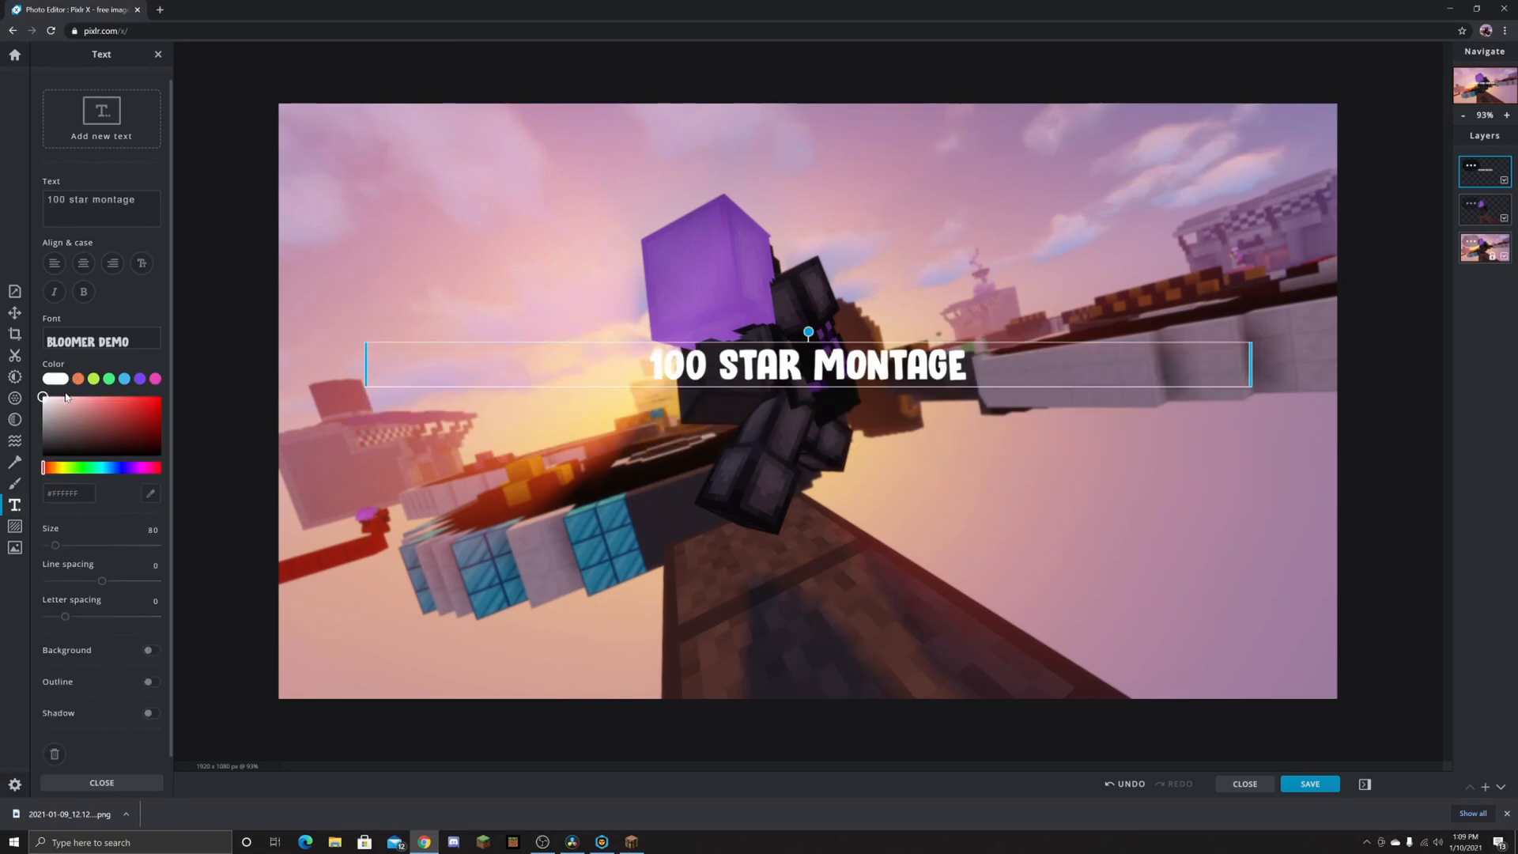
click(183, 424)
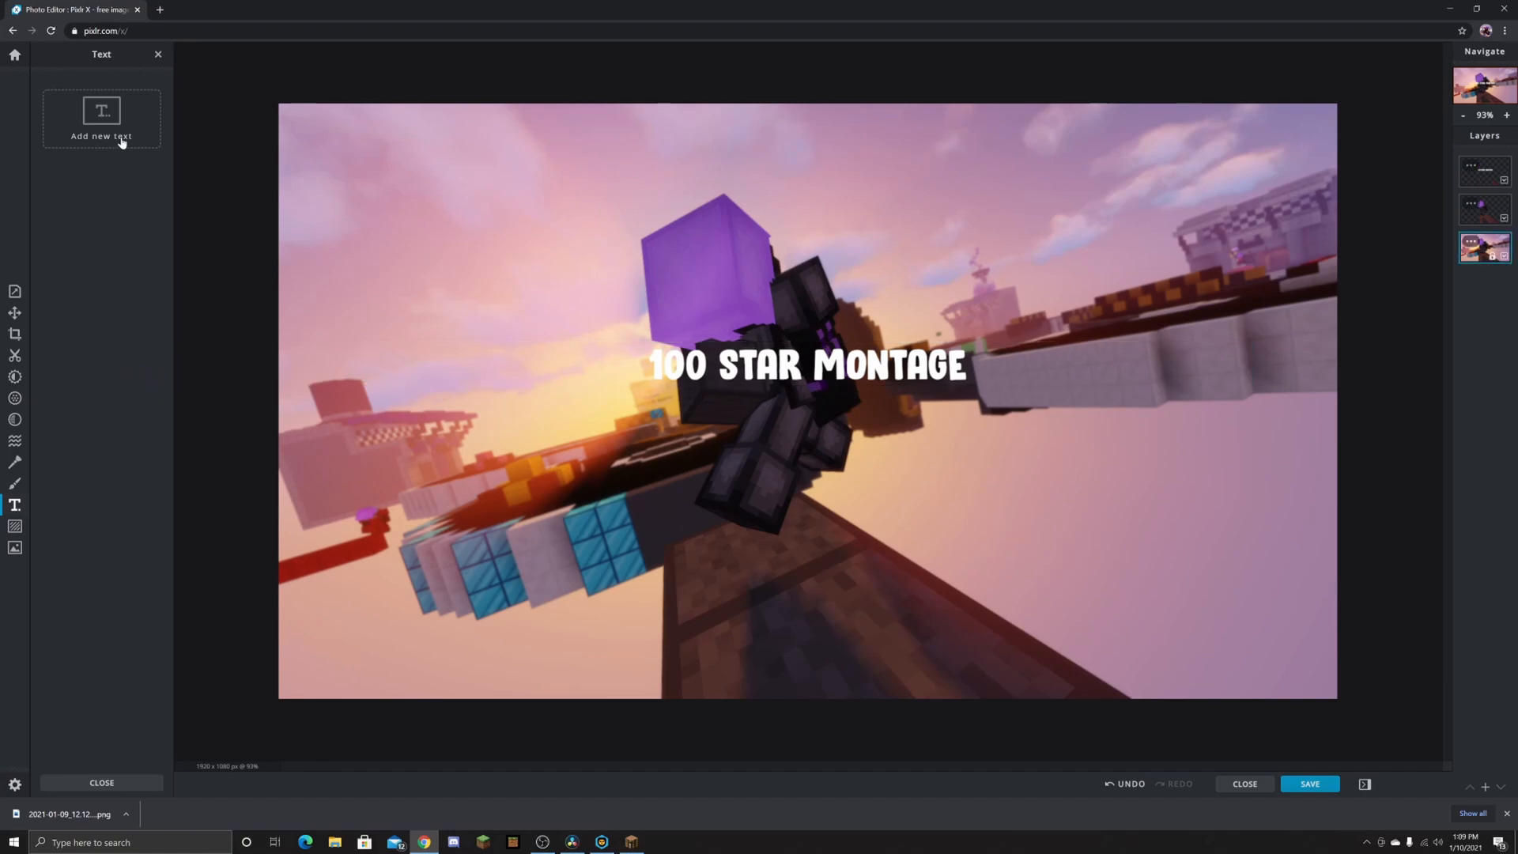
click(700, 384)
scroll(110, 535, down, 1)
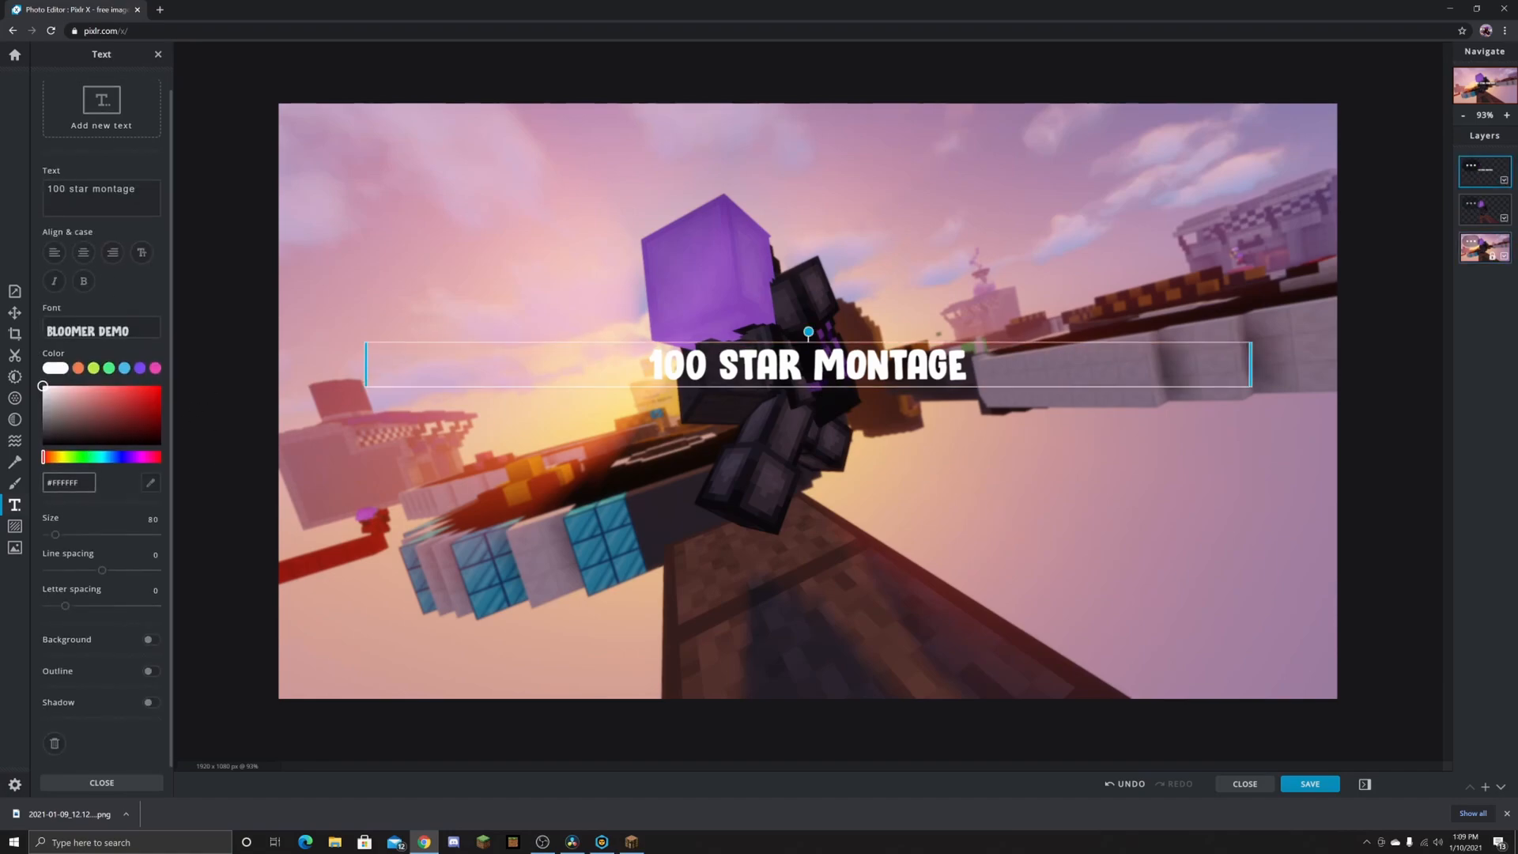
drag(55, 538, 69, 534)
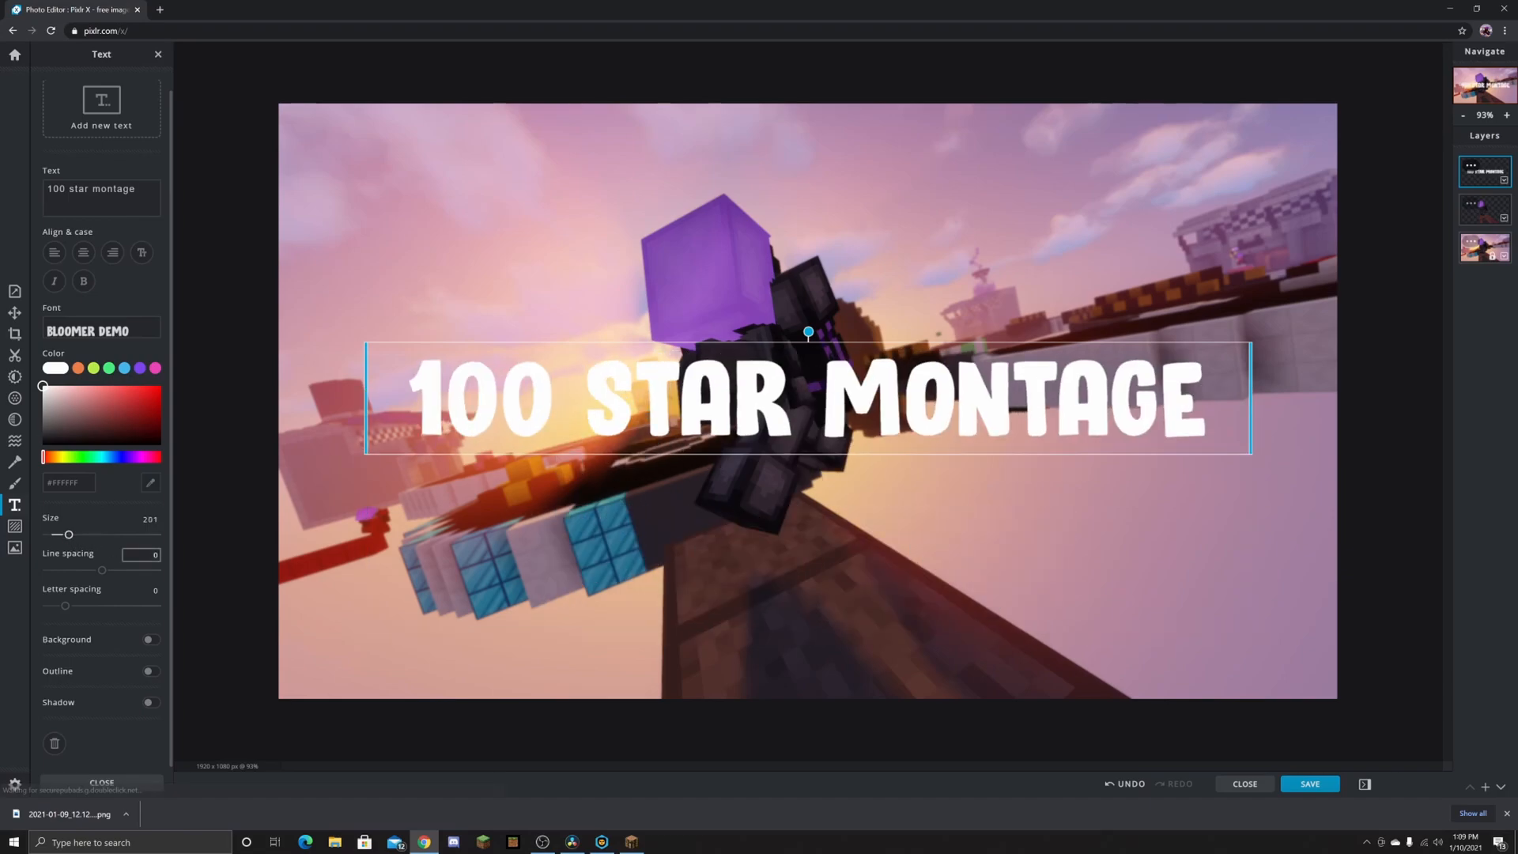
Step: Give the title text a dark grey outline and a red shadow with opacity 100
click(149, 674)
scroll(126, 675, down, 2)
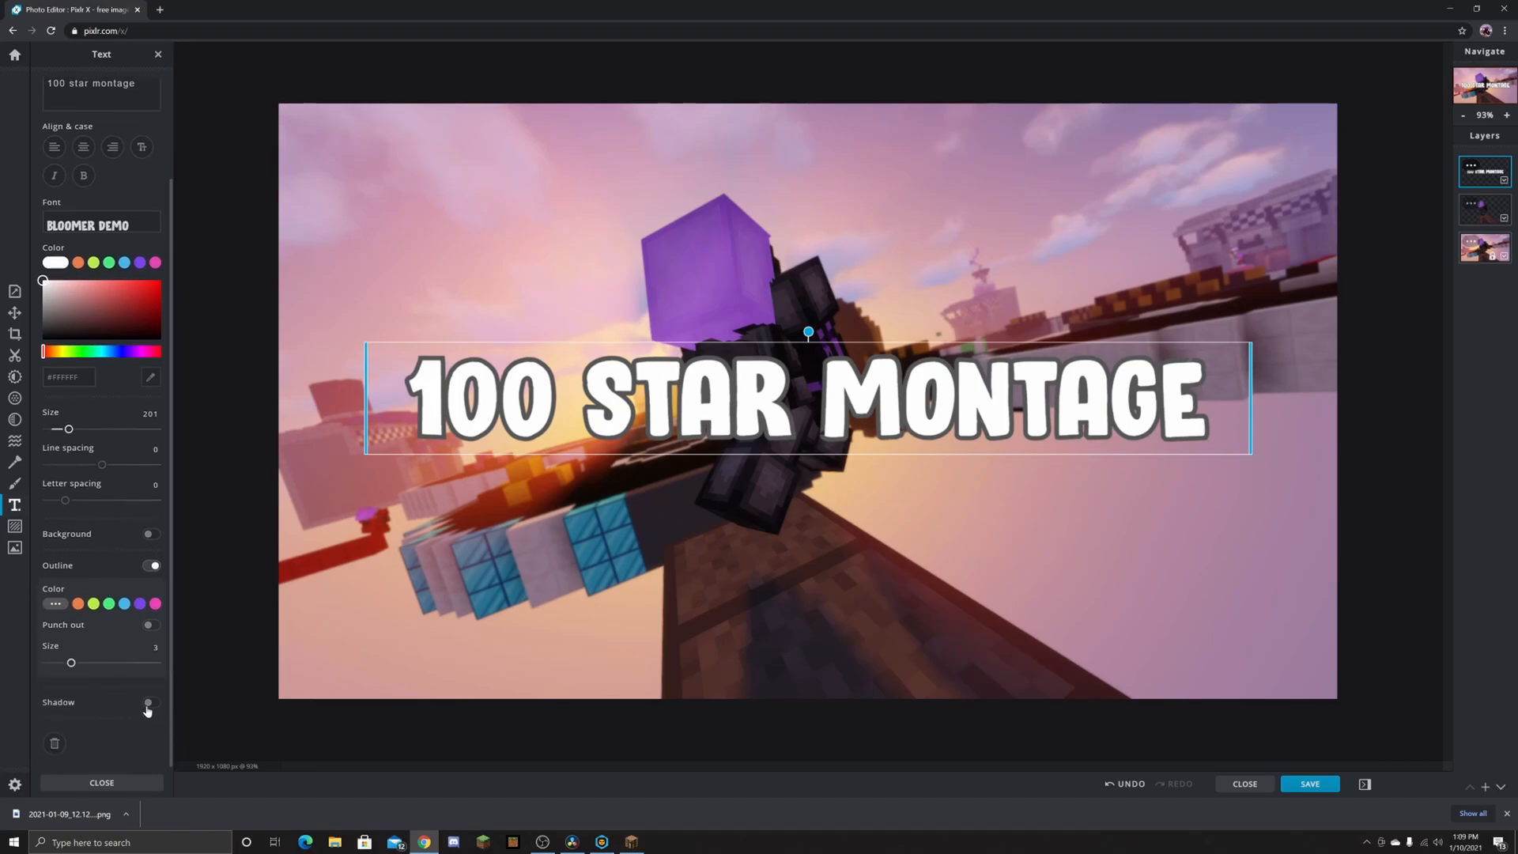
click(147, 703)
scroll(103, 672, down, 3)
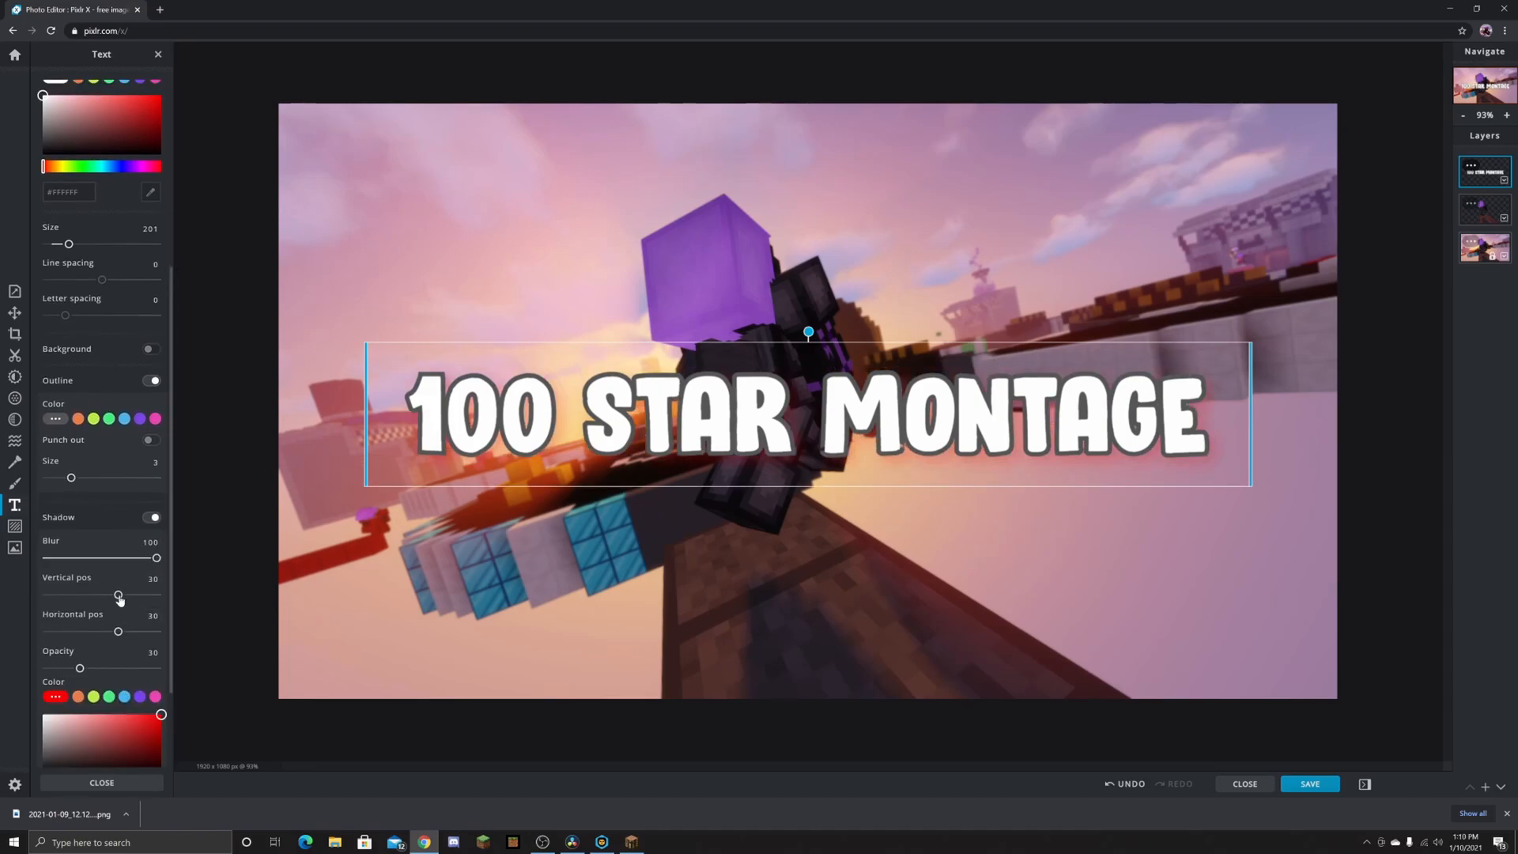
drag(80, 668, 247, 667)
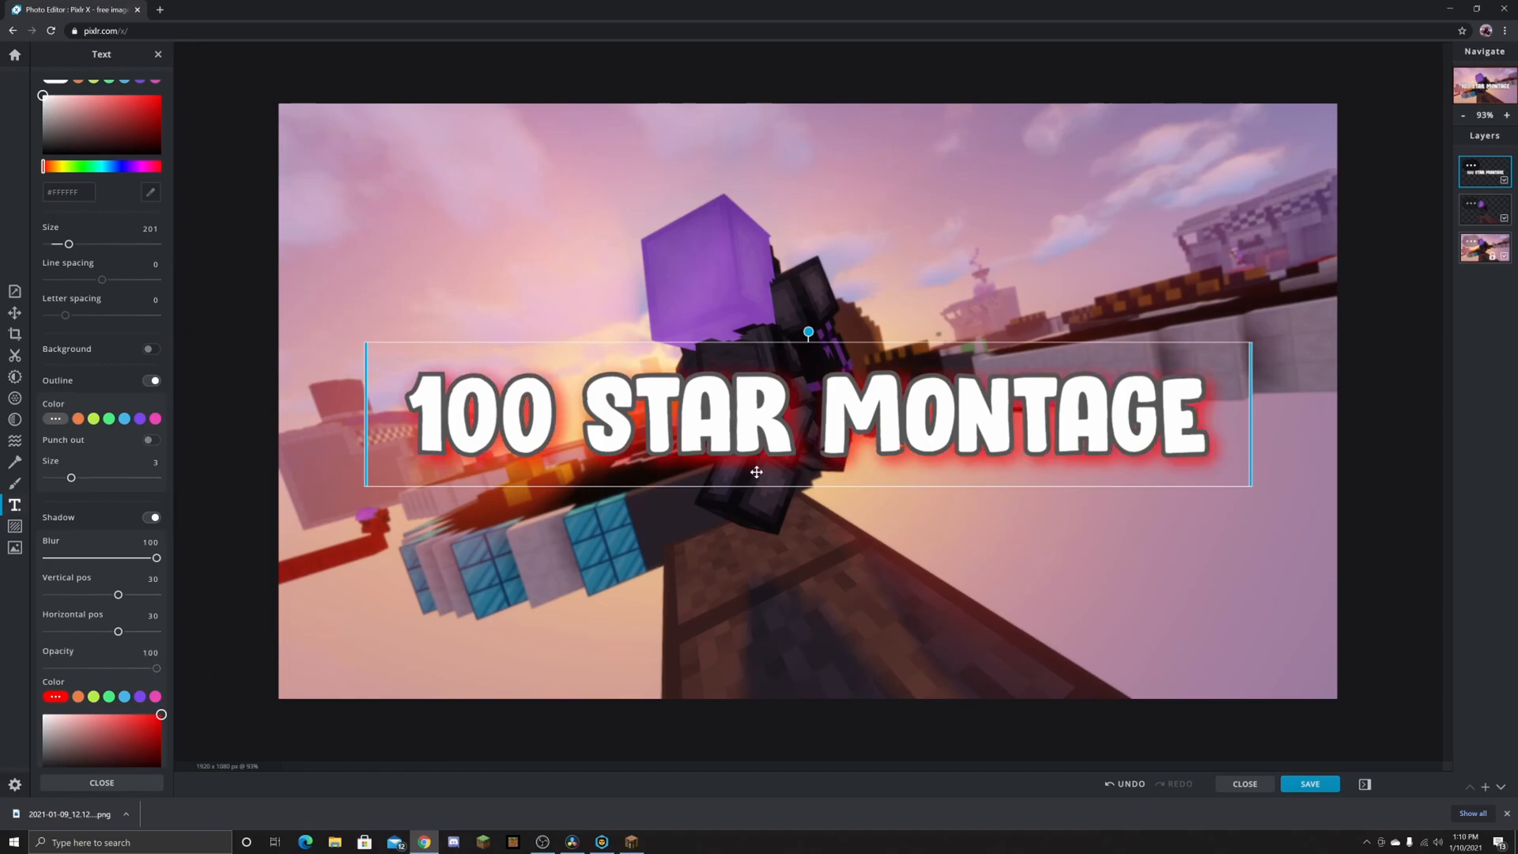
scroll(80, 428, up, 4)
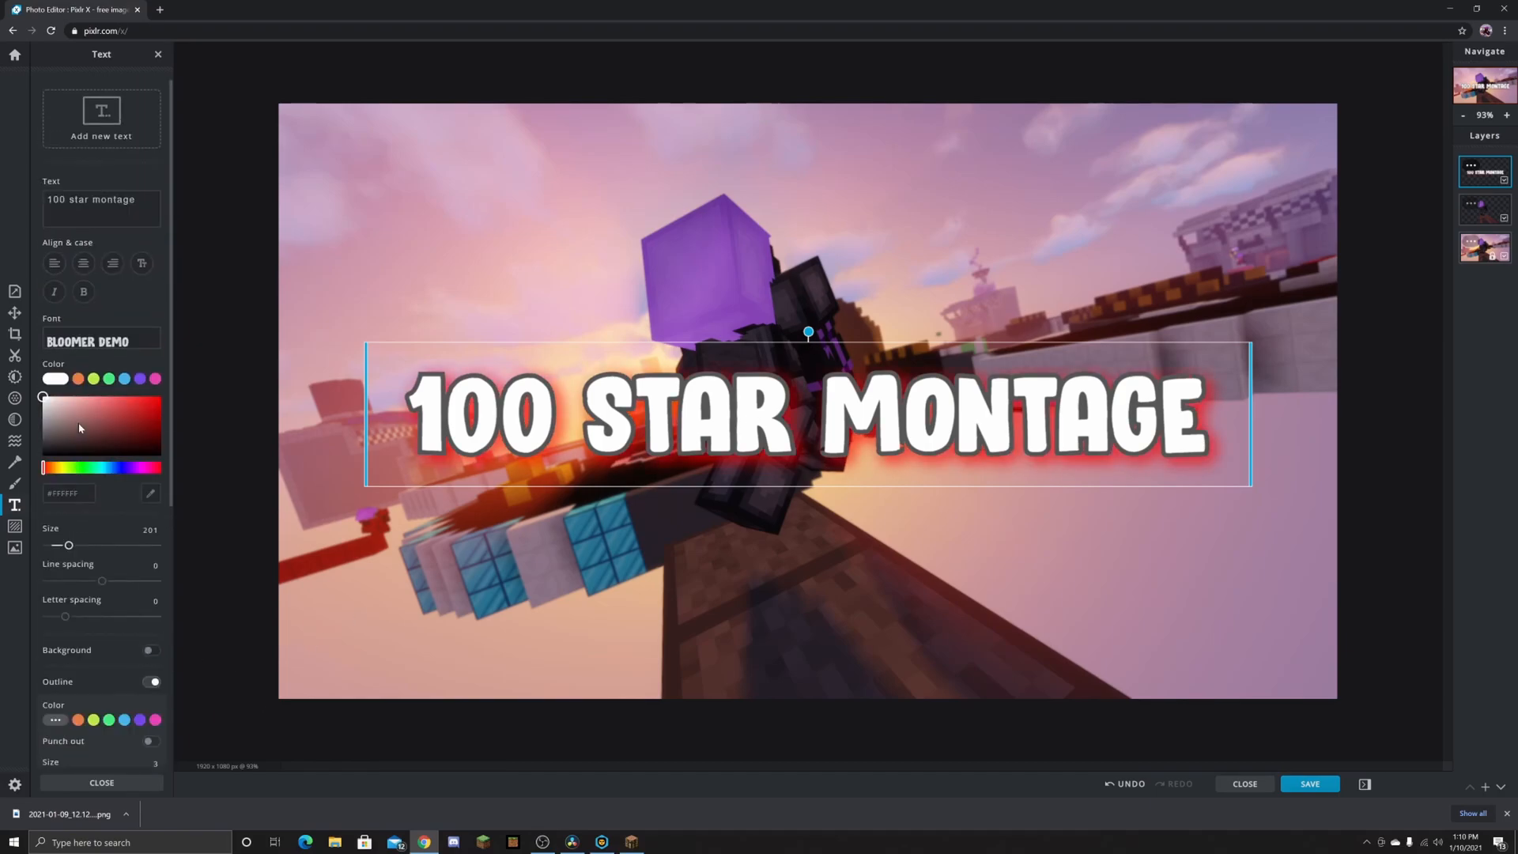
Step: Move the title text layer beneath the cut-out character layer and lock the character layer
drag(1496, 164, 1486, 212)
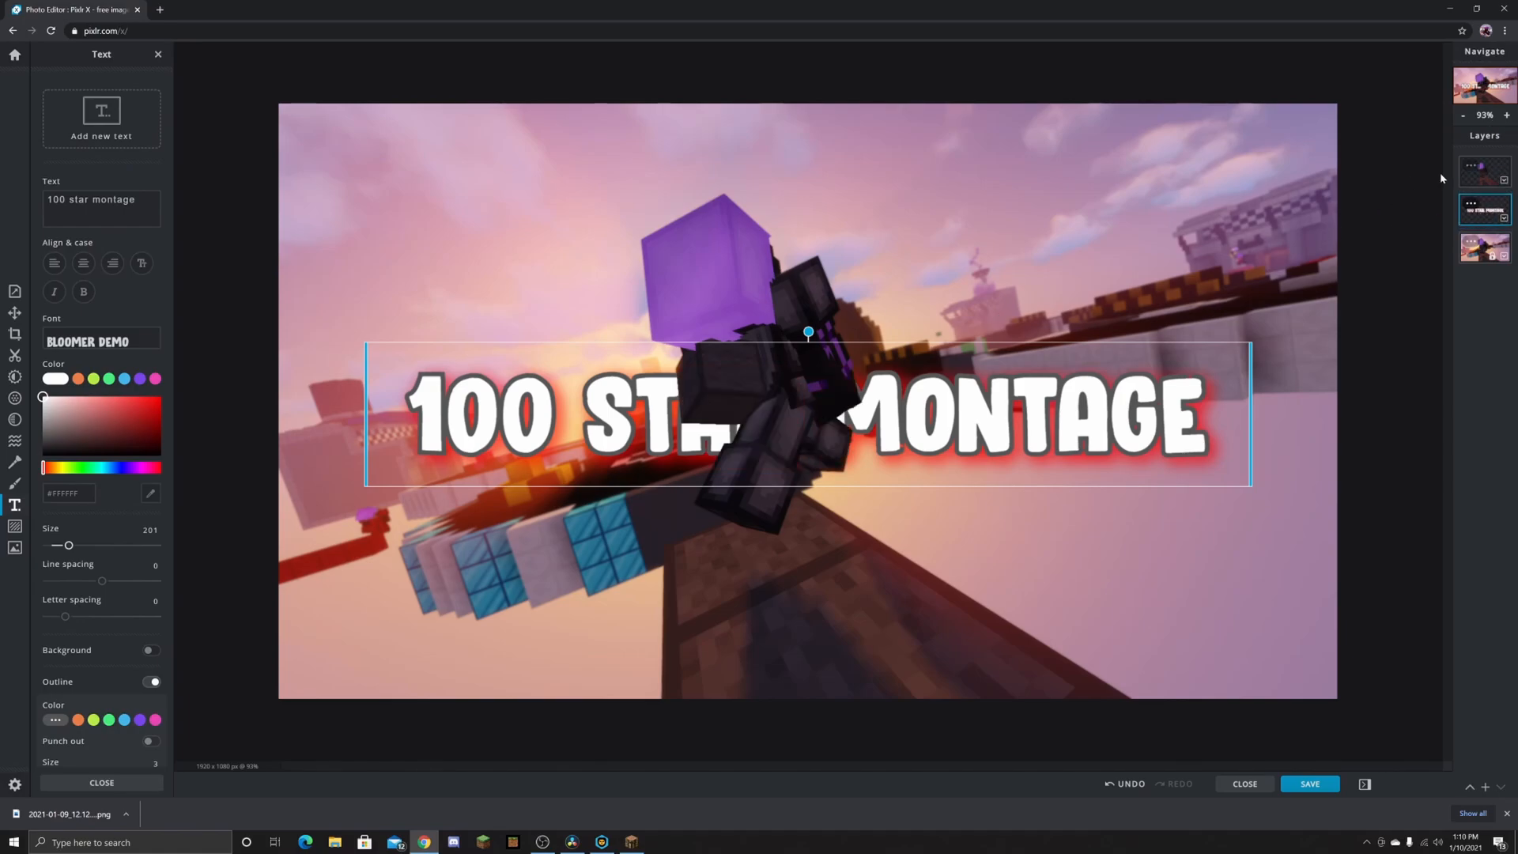
click(1471, 168)
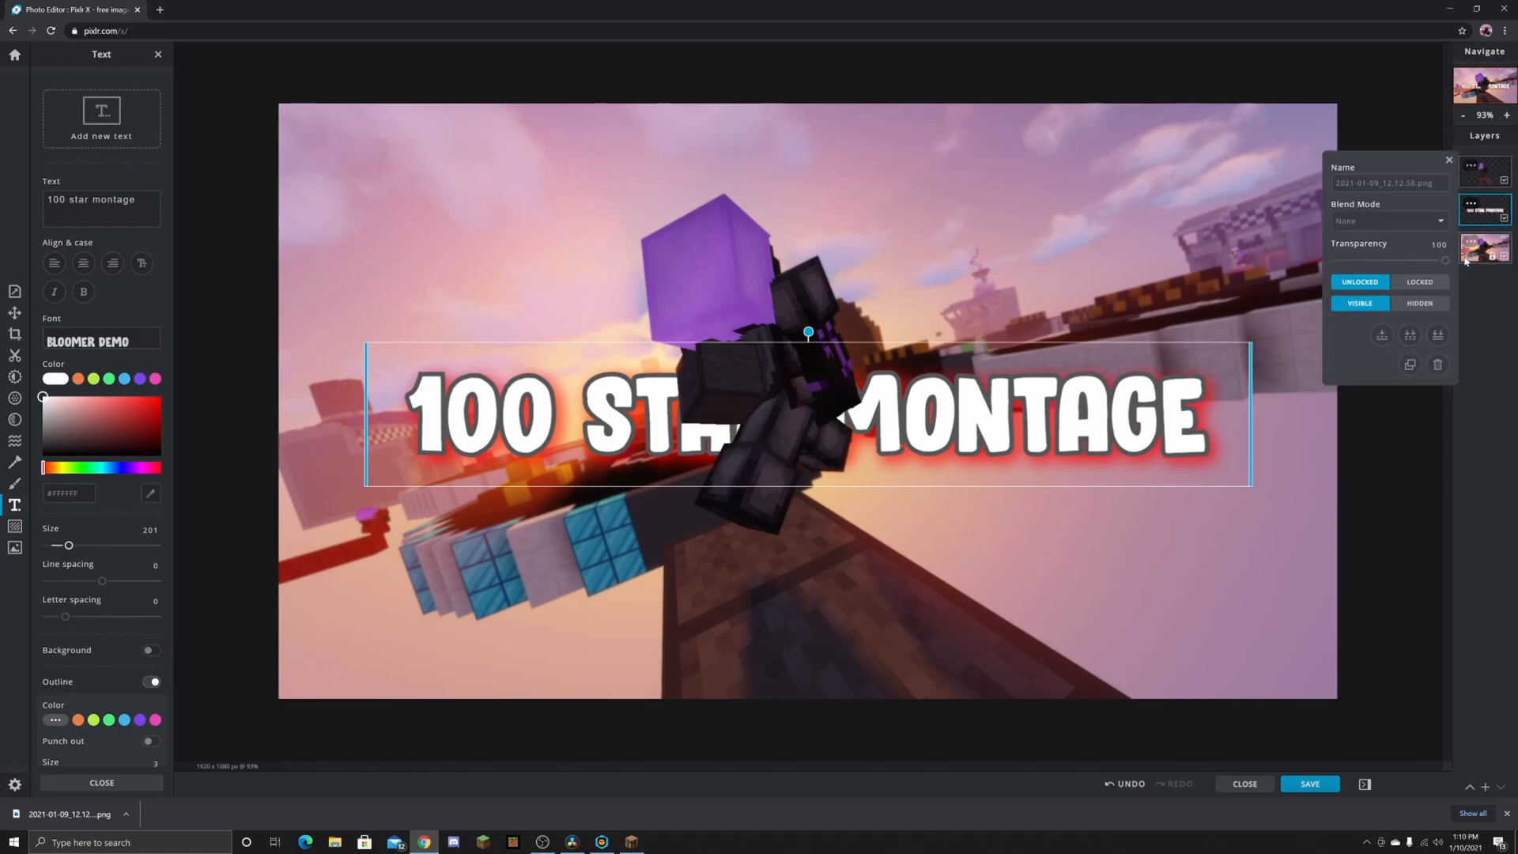
click(1424, 291)
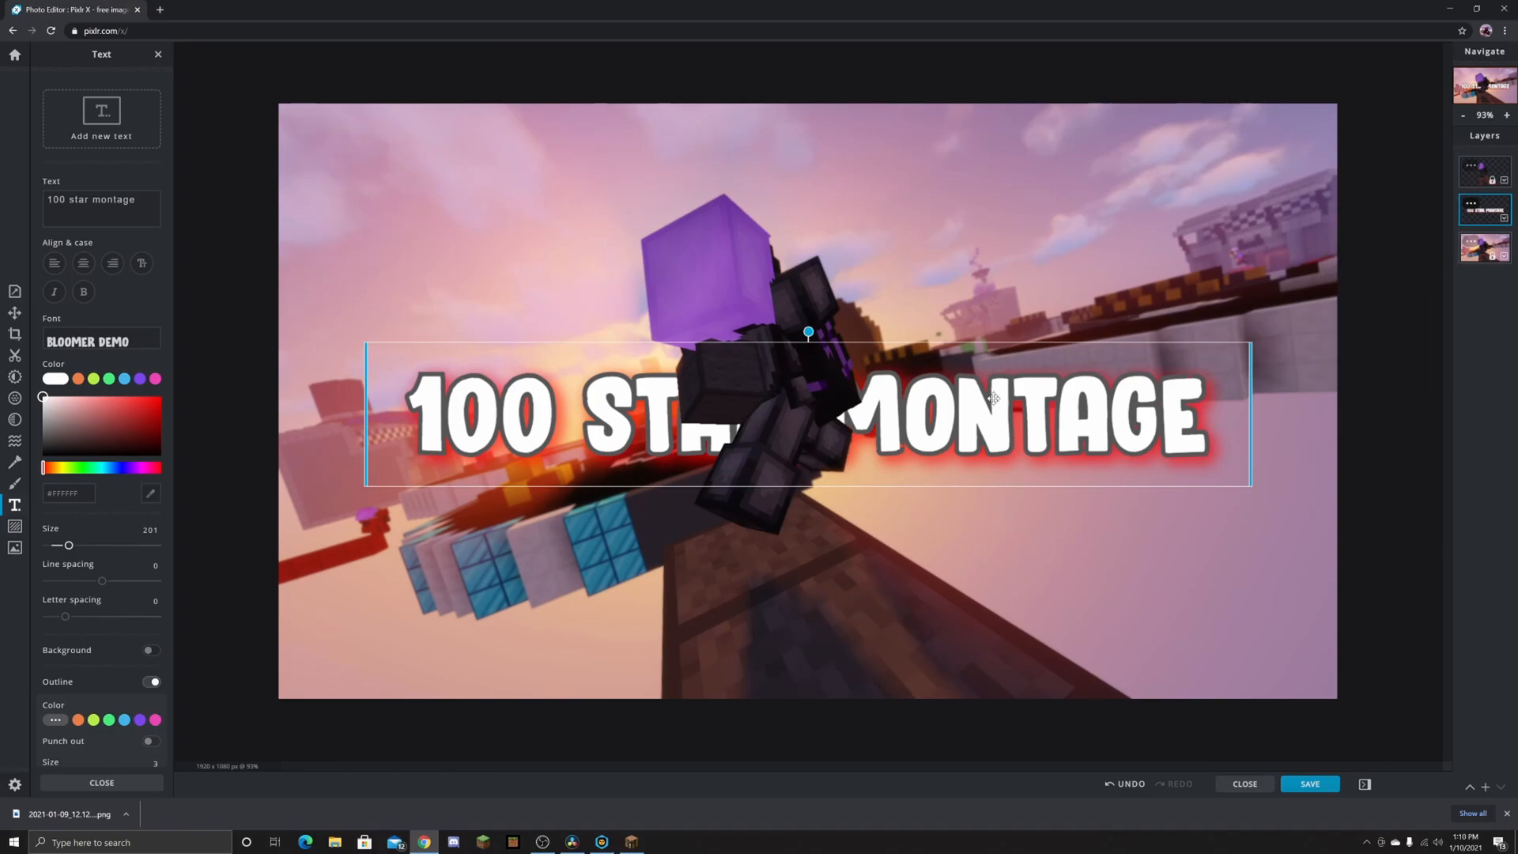
Step: Rotate the "100 star montage" text slightly counterclockwise so it slopes upward to the right
drag(808, 332, 790, 334)
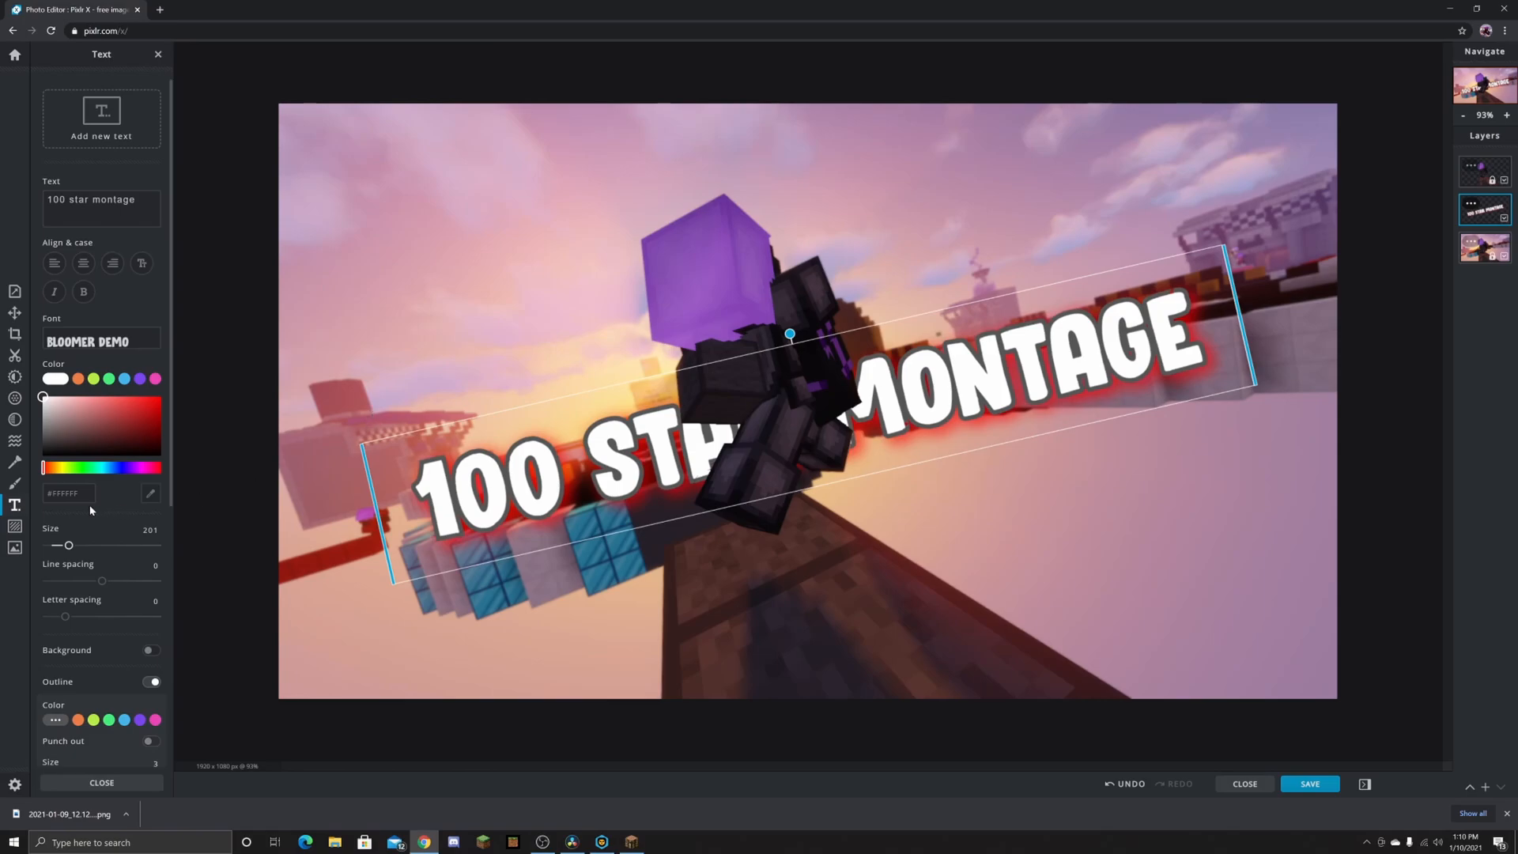
Step: Widen the title's text box, enlarge the lettering and reposition it on one line across the image behind the character
drag(65, 550, 69, 546)
drag(1242, 312, 1425, 213)
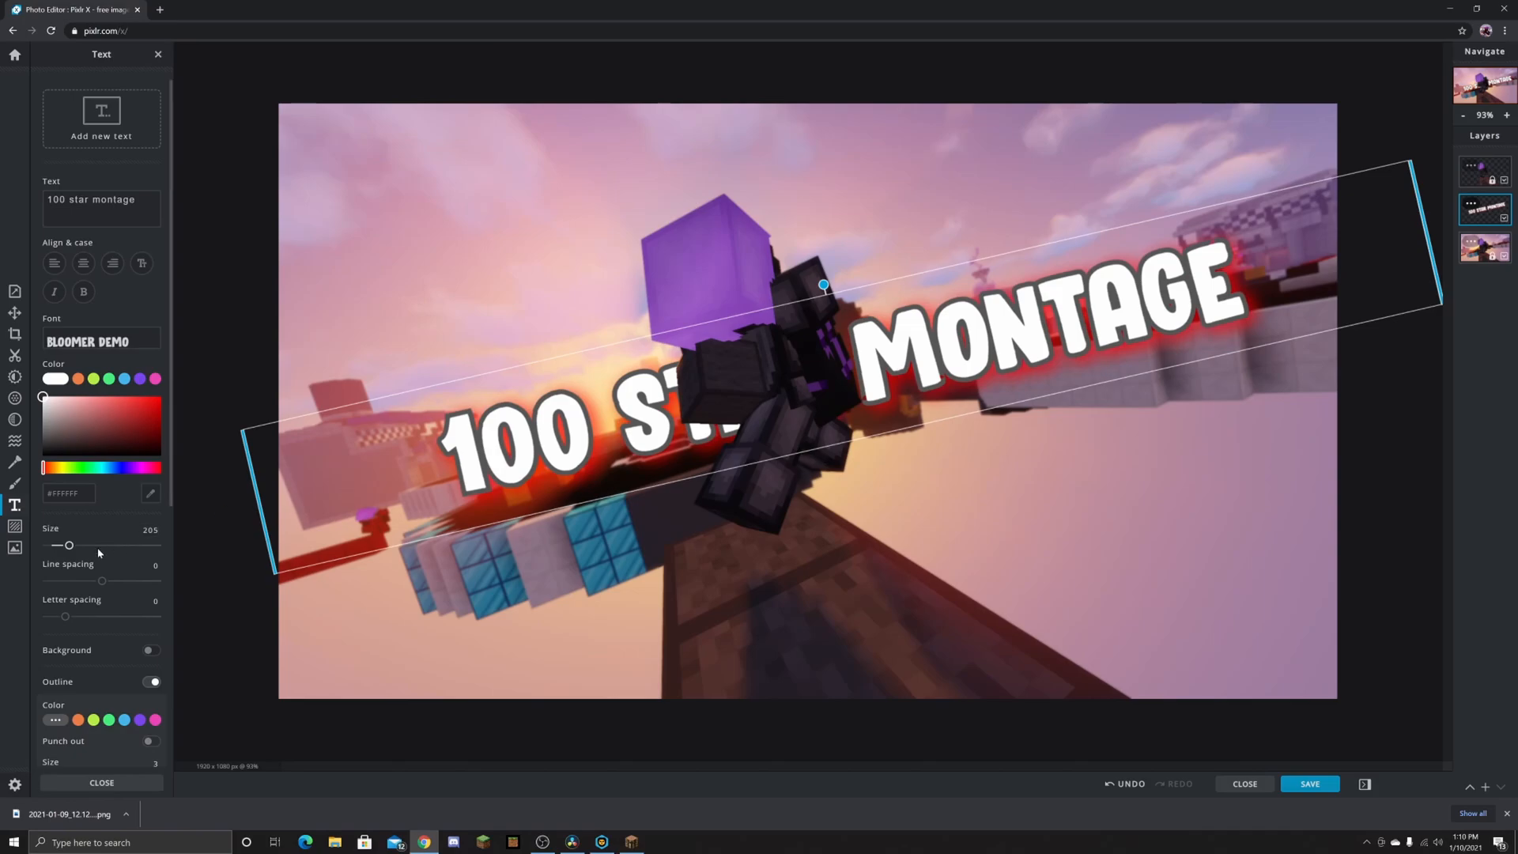
drag(71, 546, 77, 546)
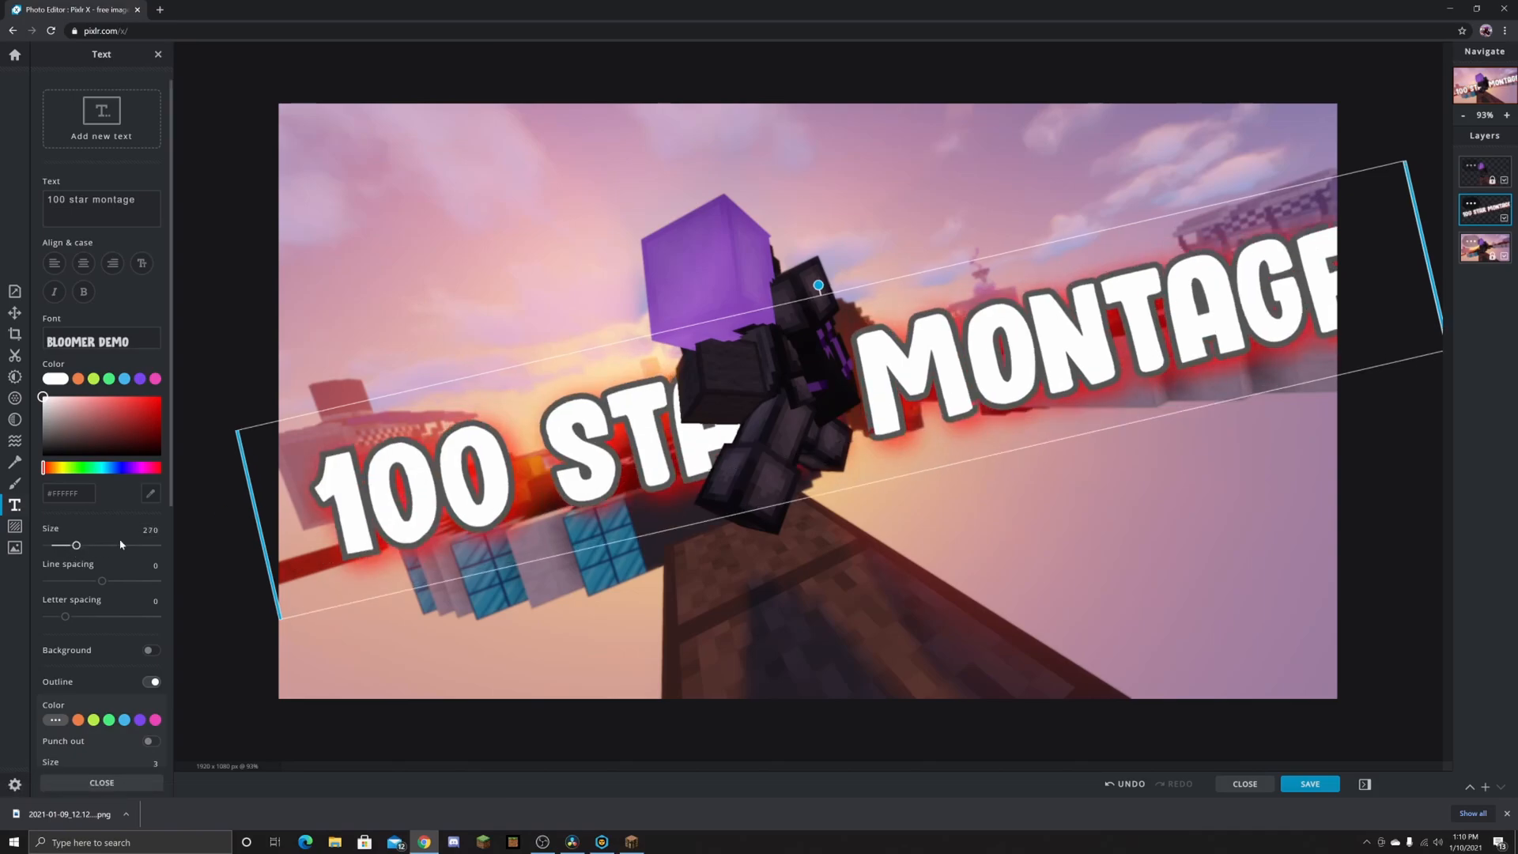
drag(1021, 355, 1007, 335)
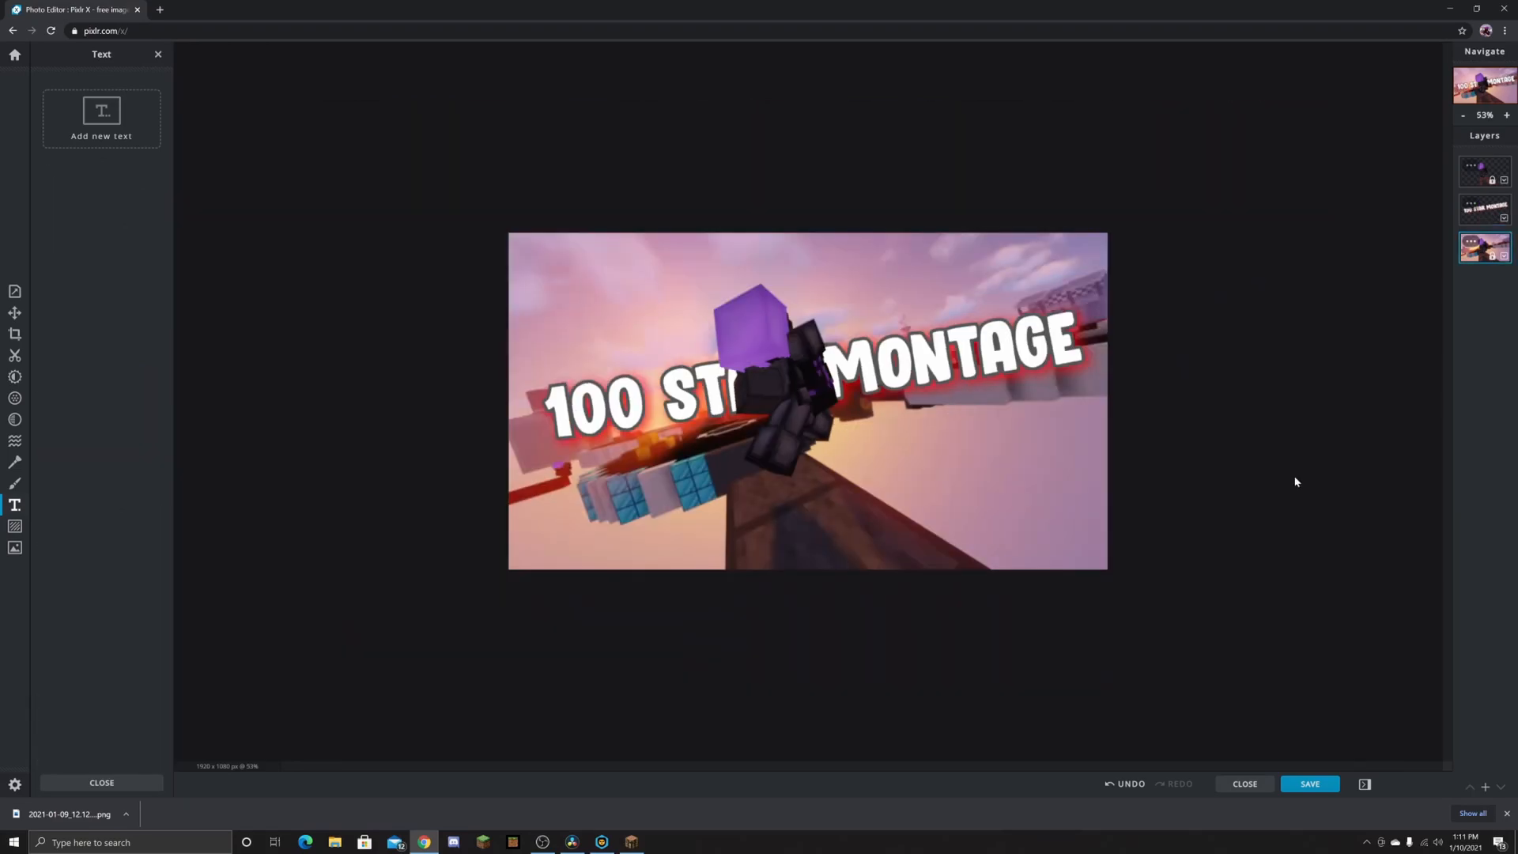
scroll(1295, 481, up, 3)
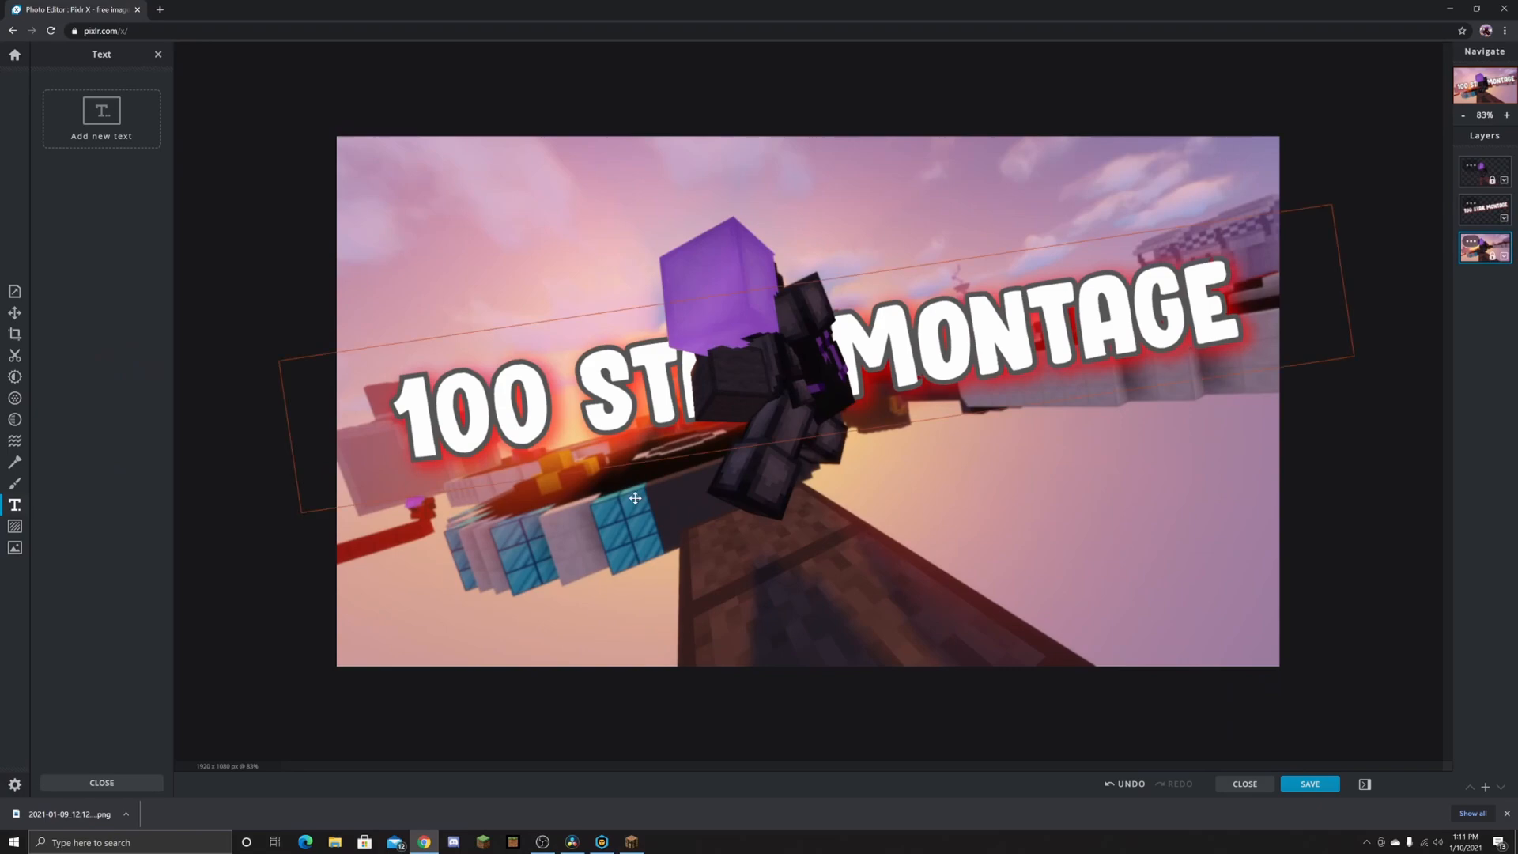
Step: Browse the border elements and open the Rounded Corner collection
click(15, 525)
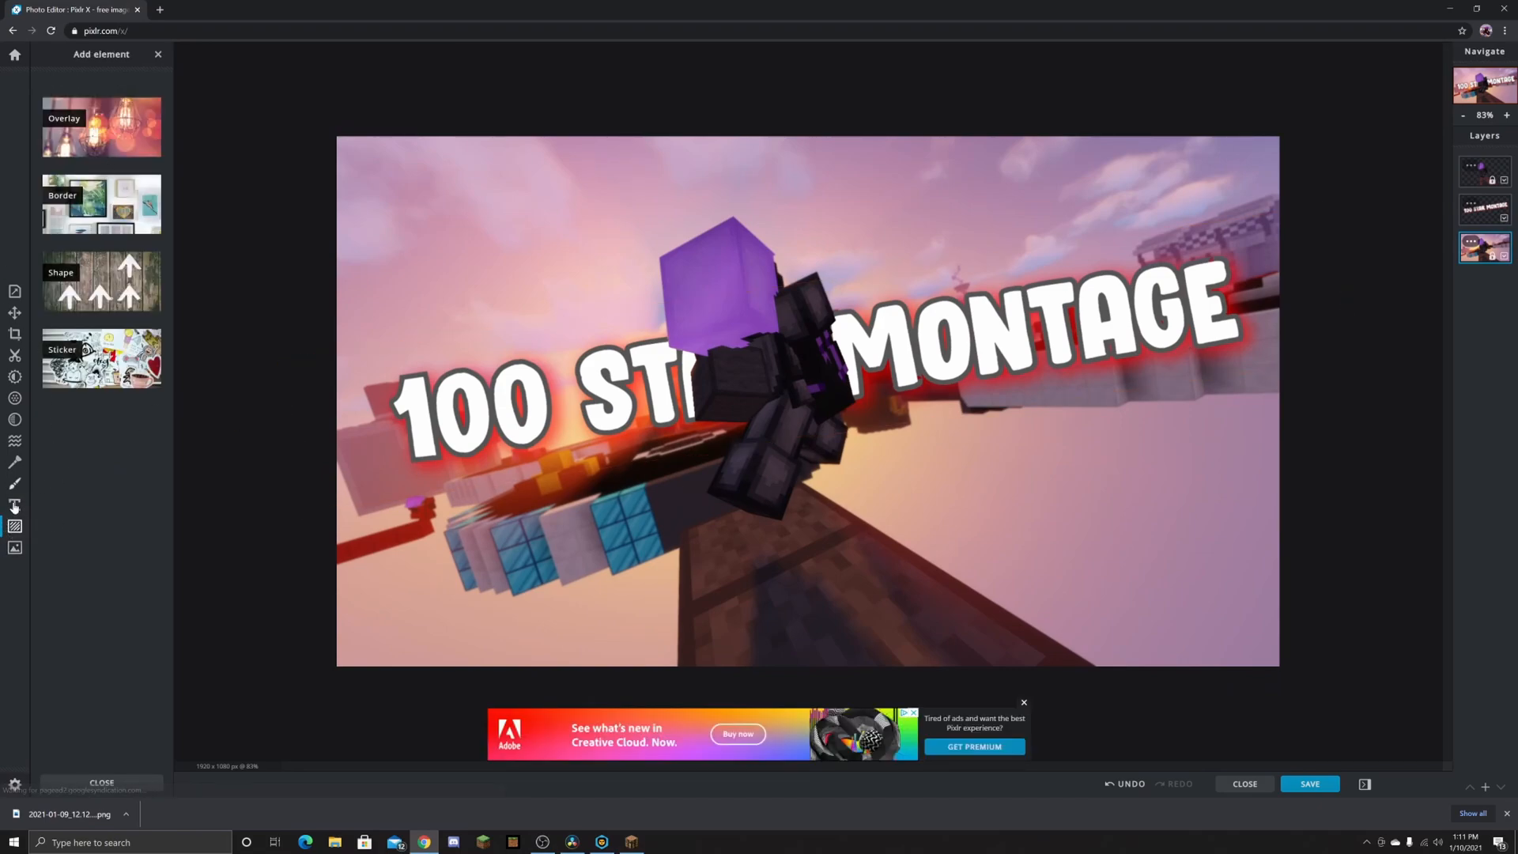
click(113, 187)
scroll(114, 237, down, 3)
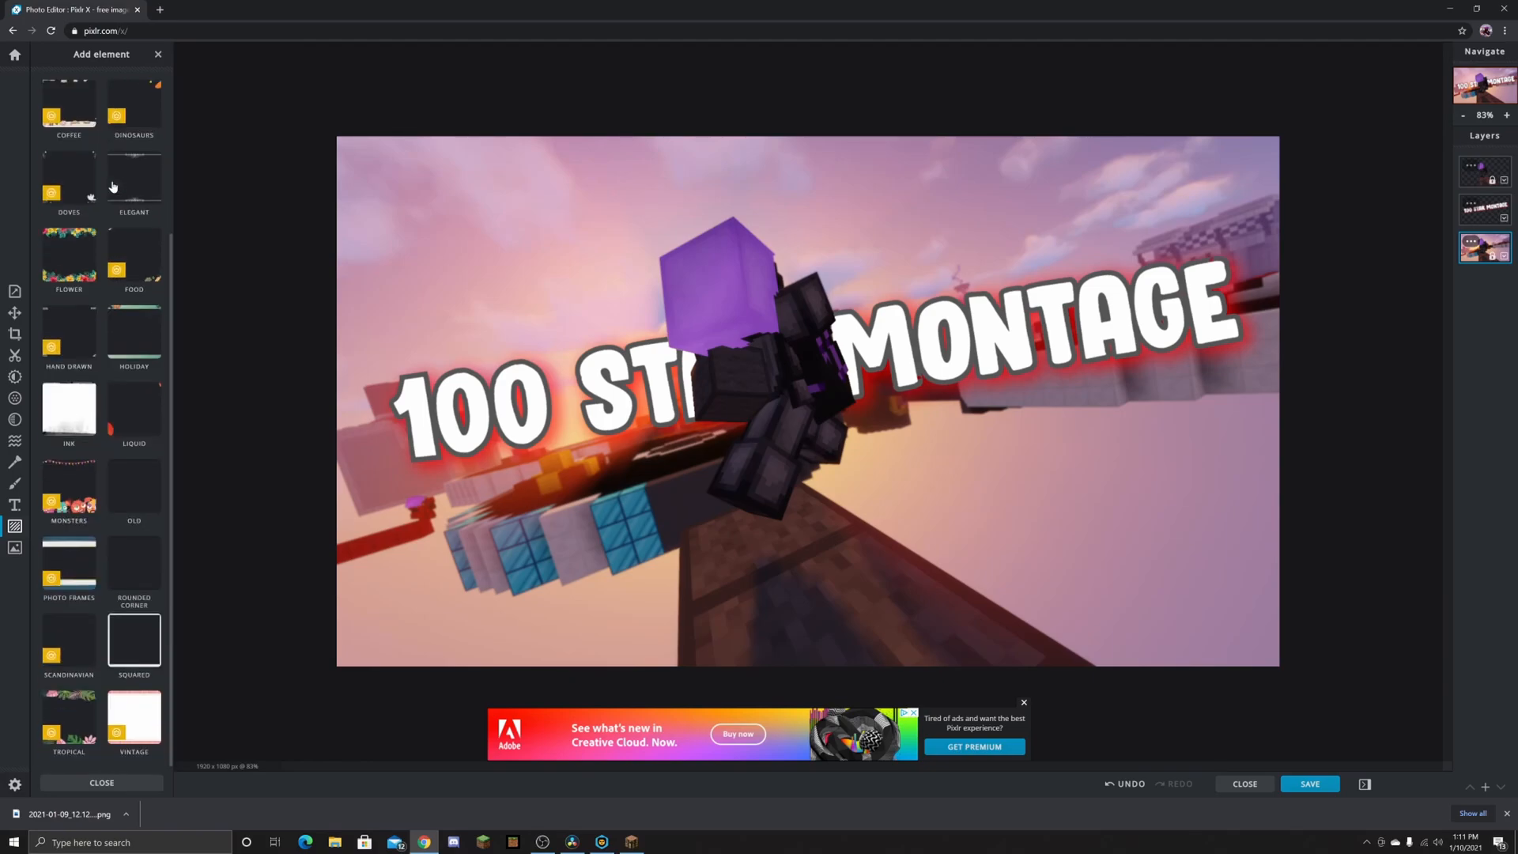
click(140, 564)
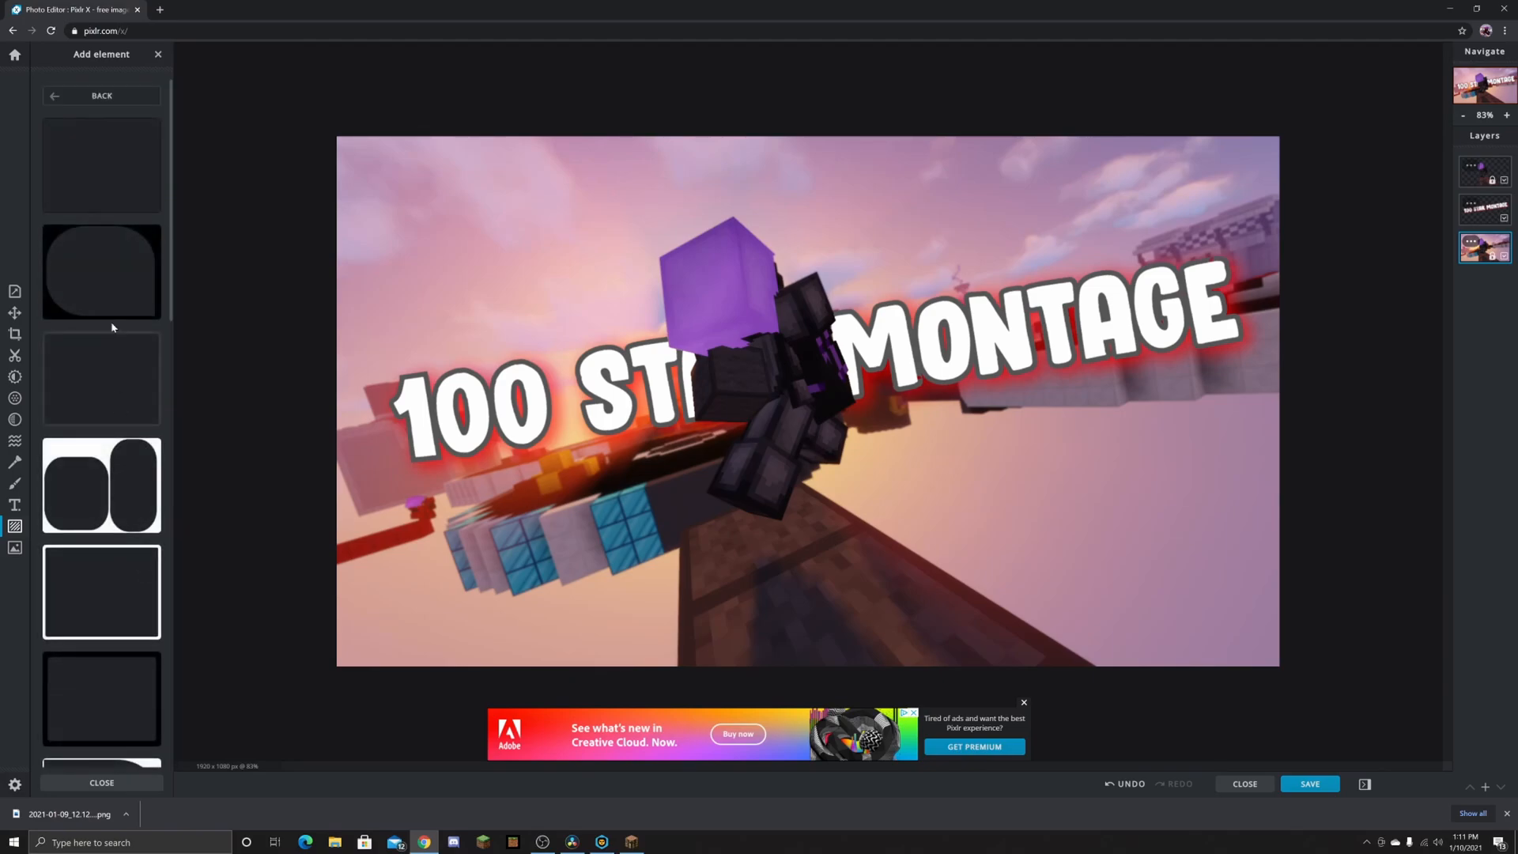
Step: Try a thin black, a thick white and a thick black rounded-corner border around the thumbnail
click(118, 208)
scroll(119, 237, down, 1)
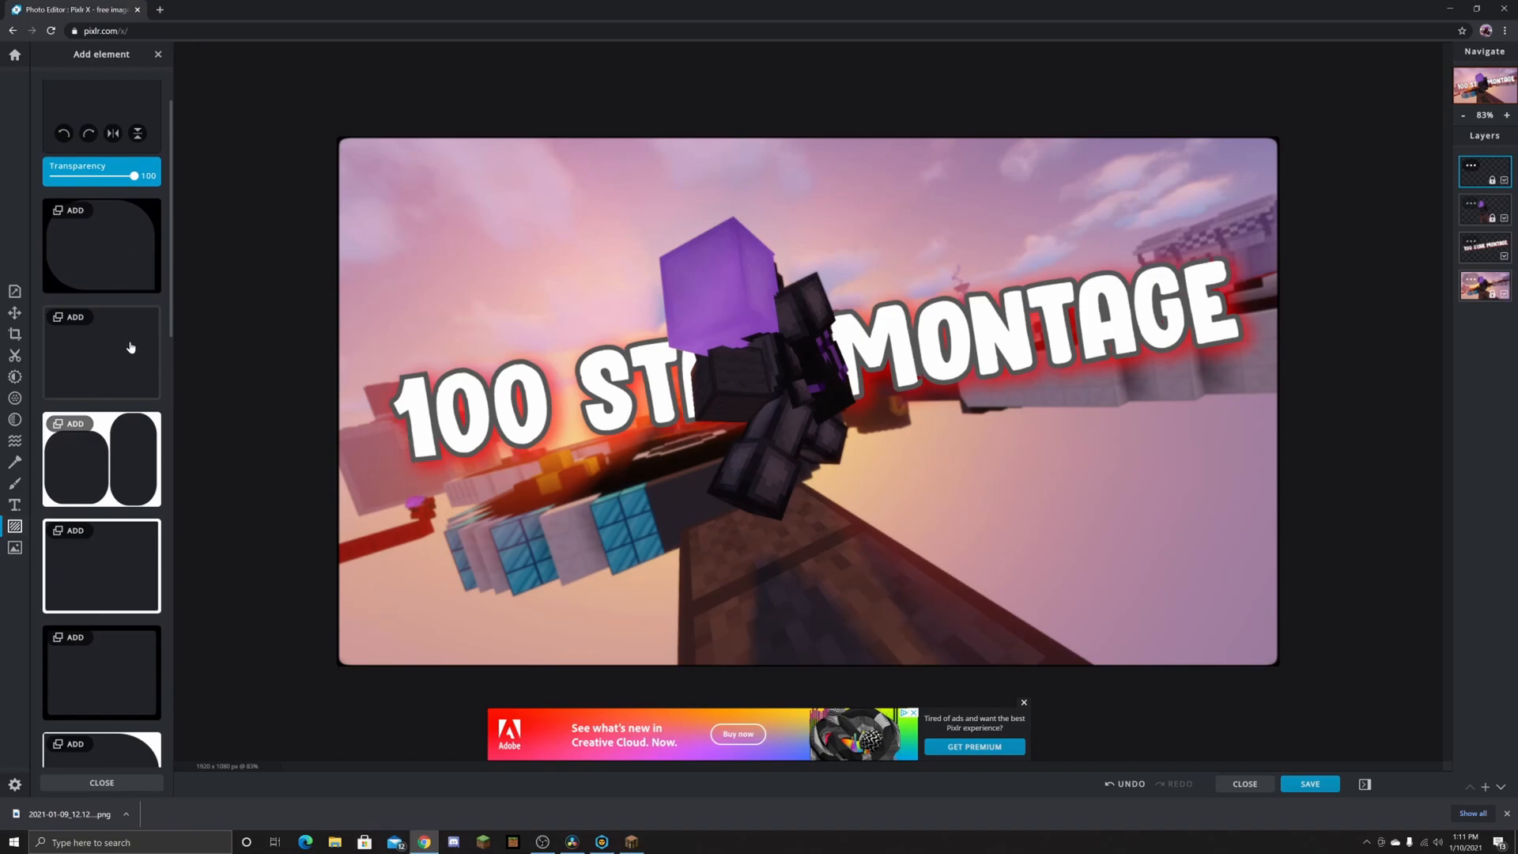
click(133, 346)
click(107, 364)
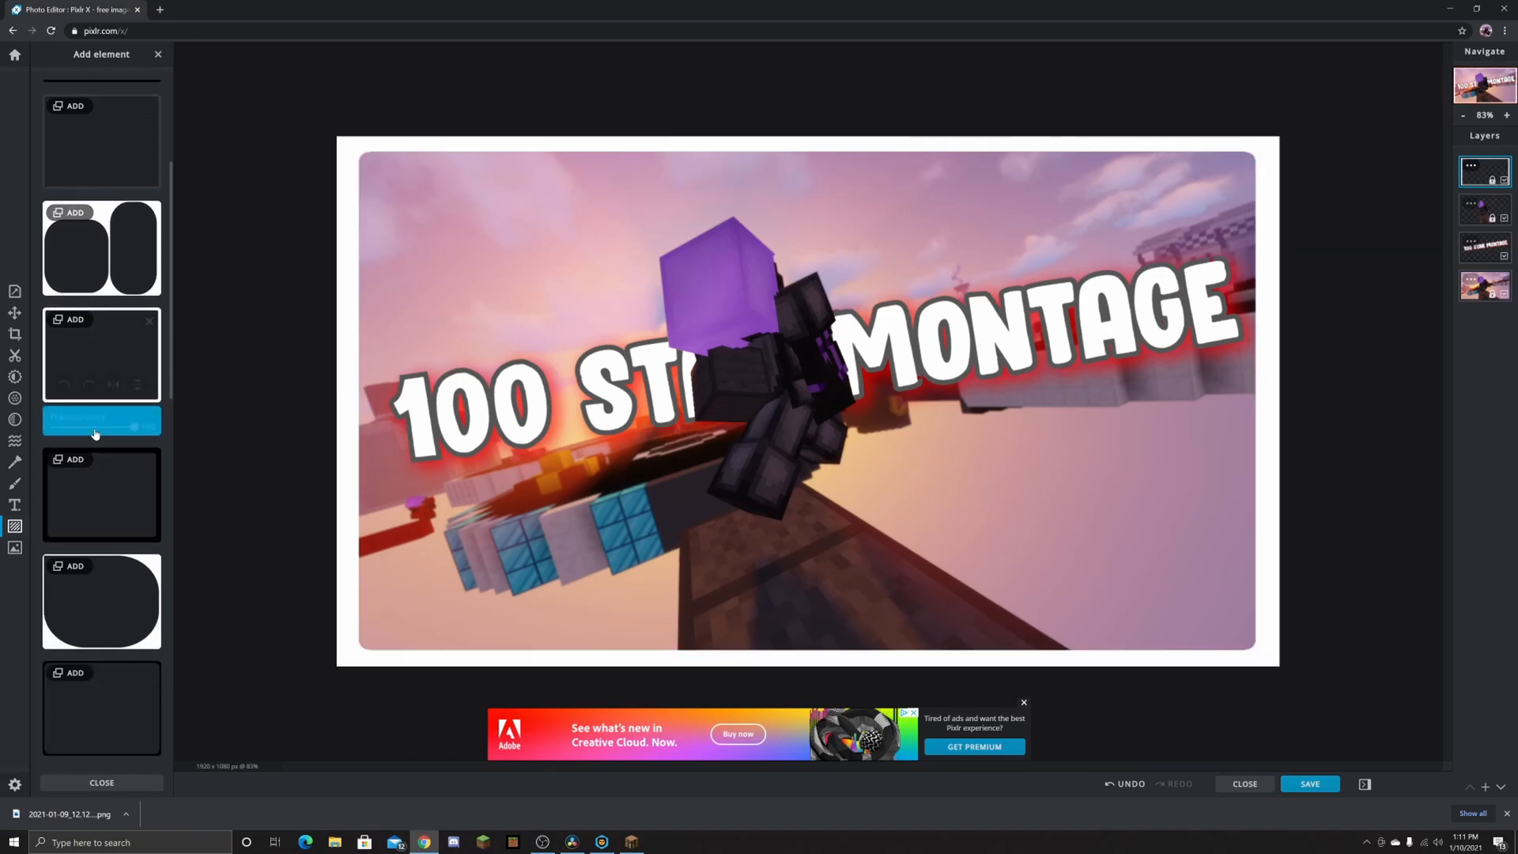
click(107, 451)
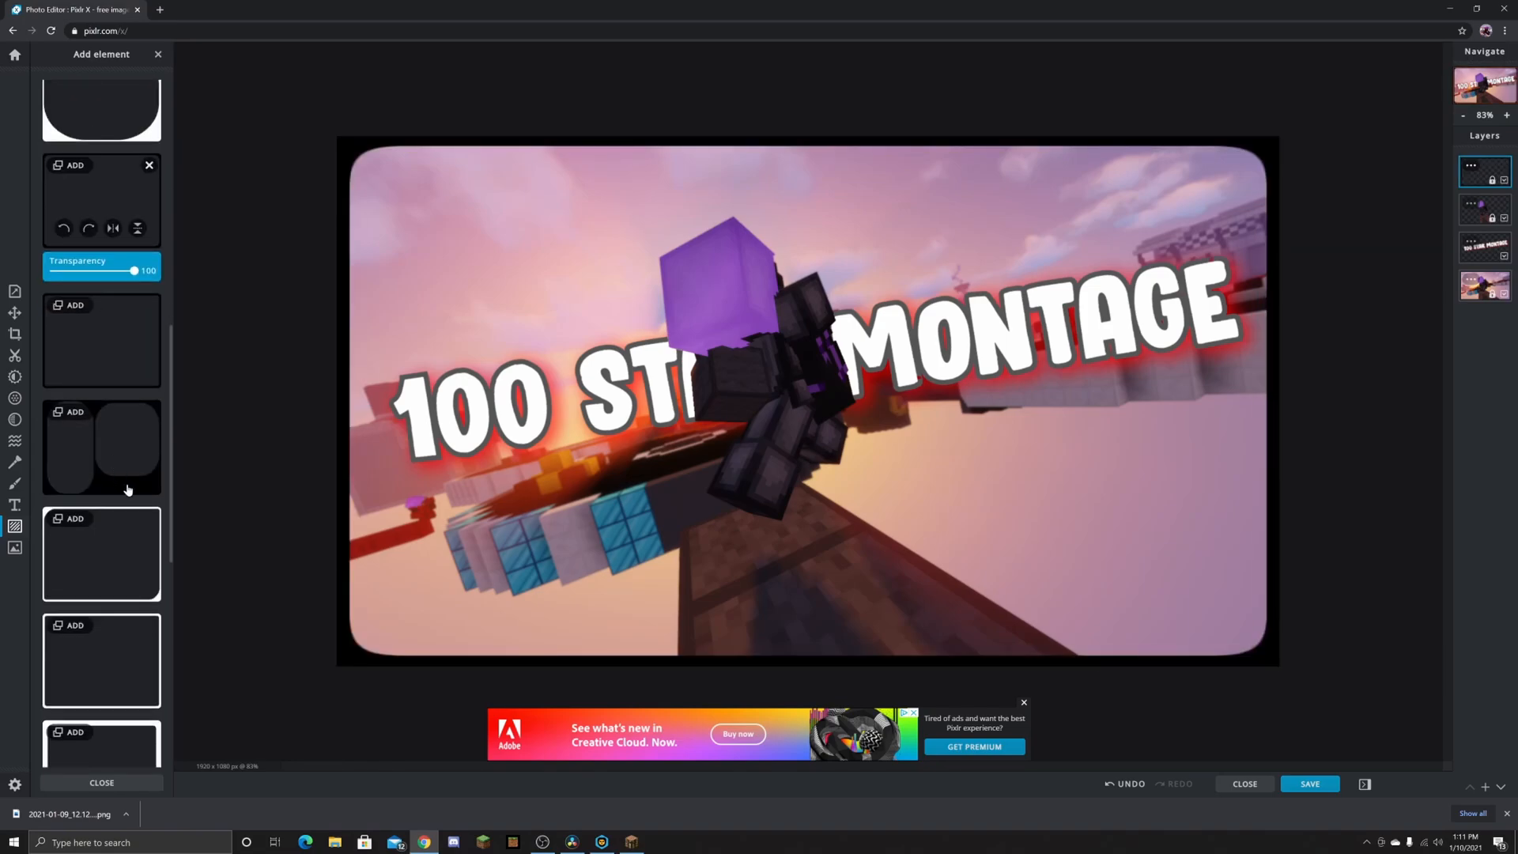
Step: Apply the thin white rounded-corner border around the thumbnail and finish adding elements
scroll(127, 495, down, 2)
click(130, 586)
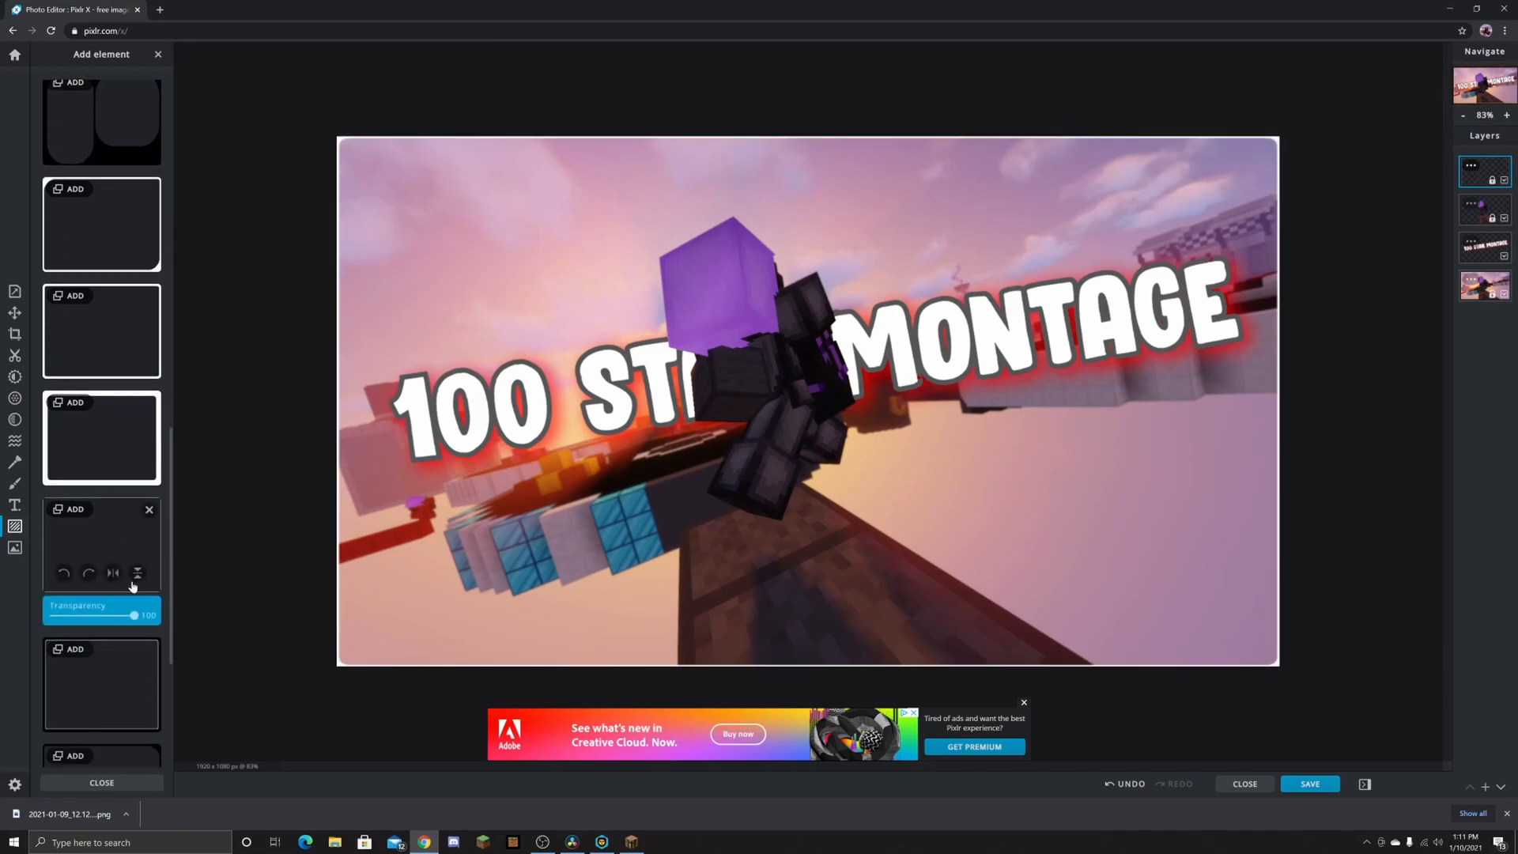
click(1237, 468)
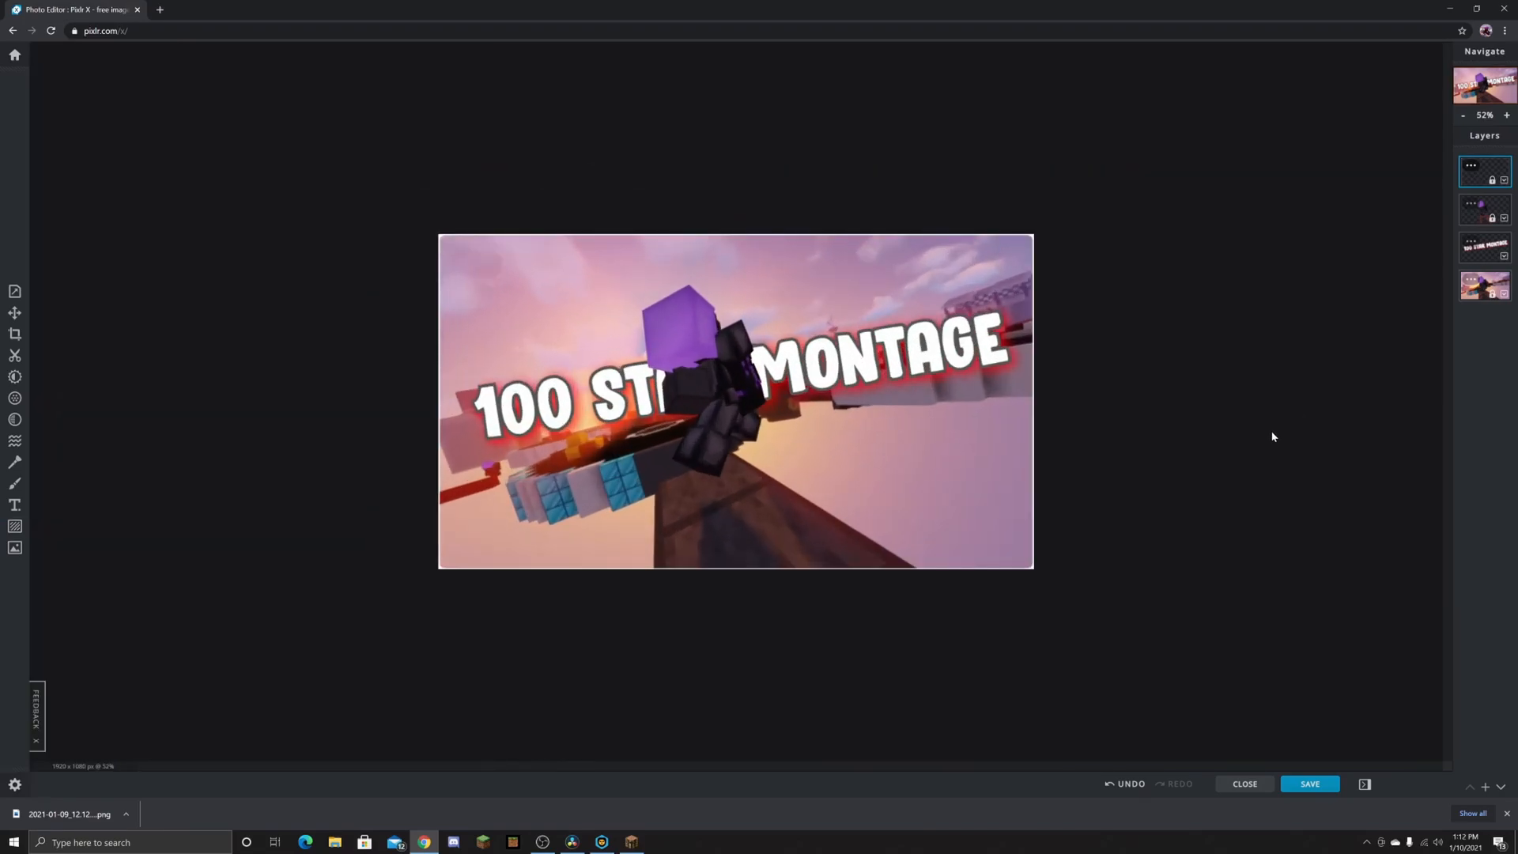
Step: Download the thumbnail as a high-quality JPG named "100 star montage"
click(1310, 781)
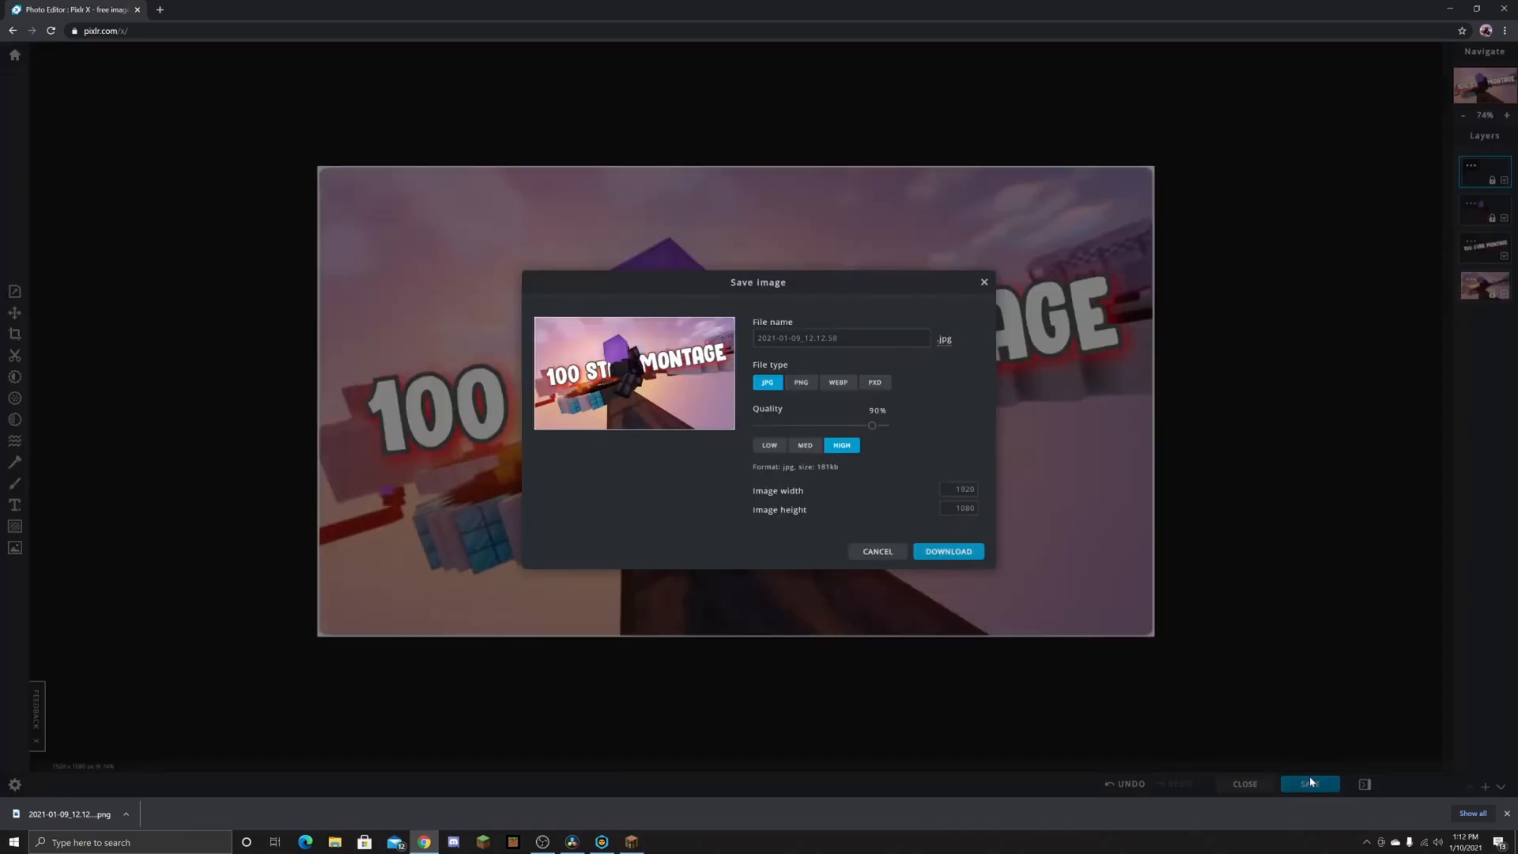
triple_click(799, 338)
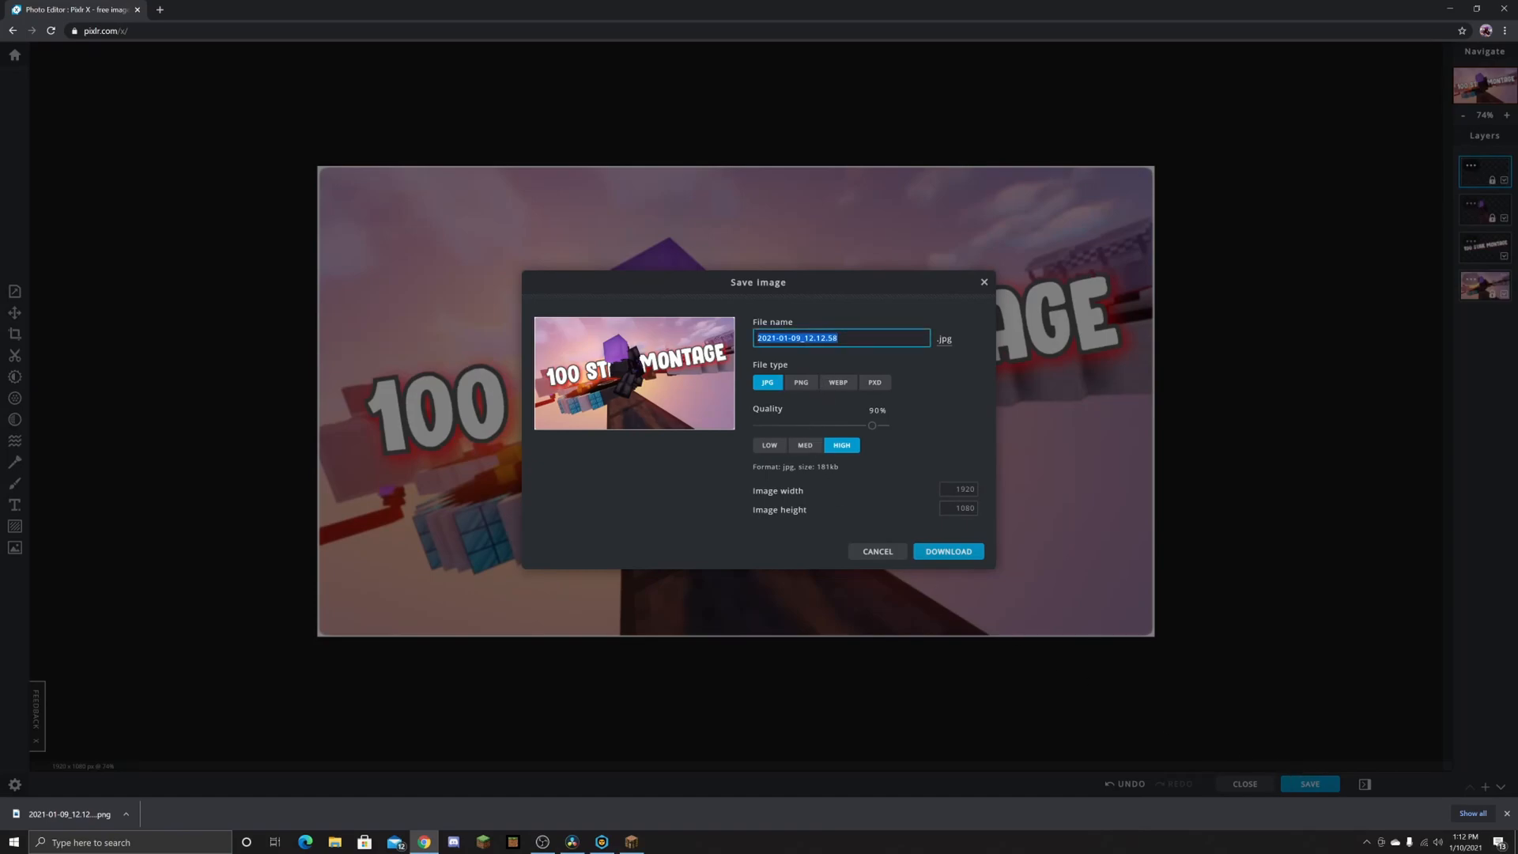
text(100 star montage)
click(969, 551)
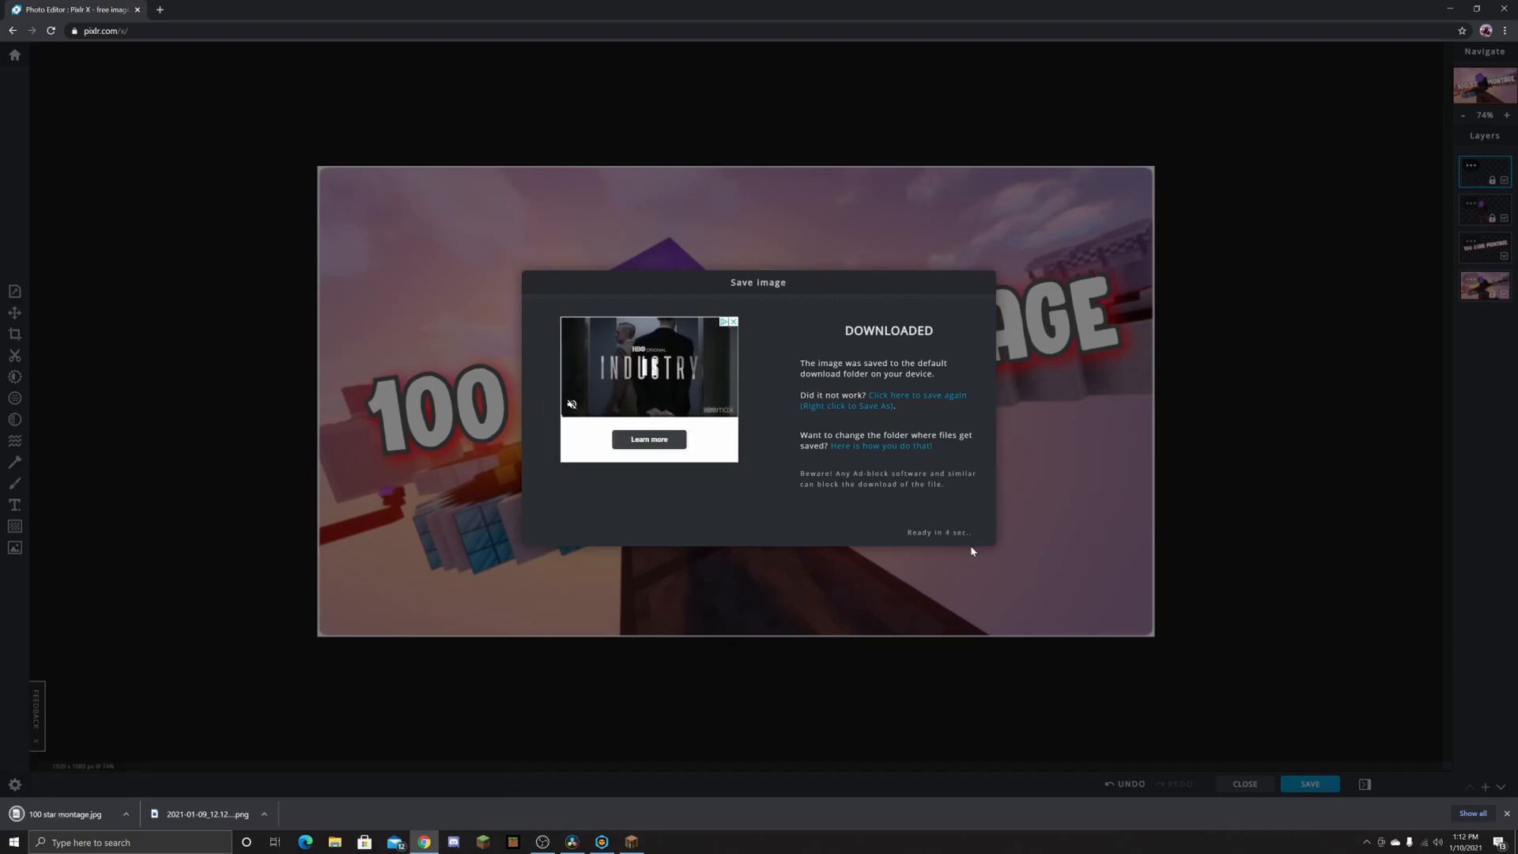
Step: Return to the start page and open the Minecraft screenshot of the armoured character in the foreground as a new project
click(15, 53)
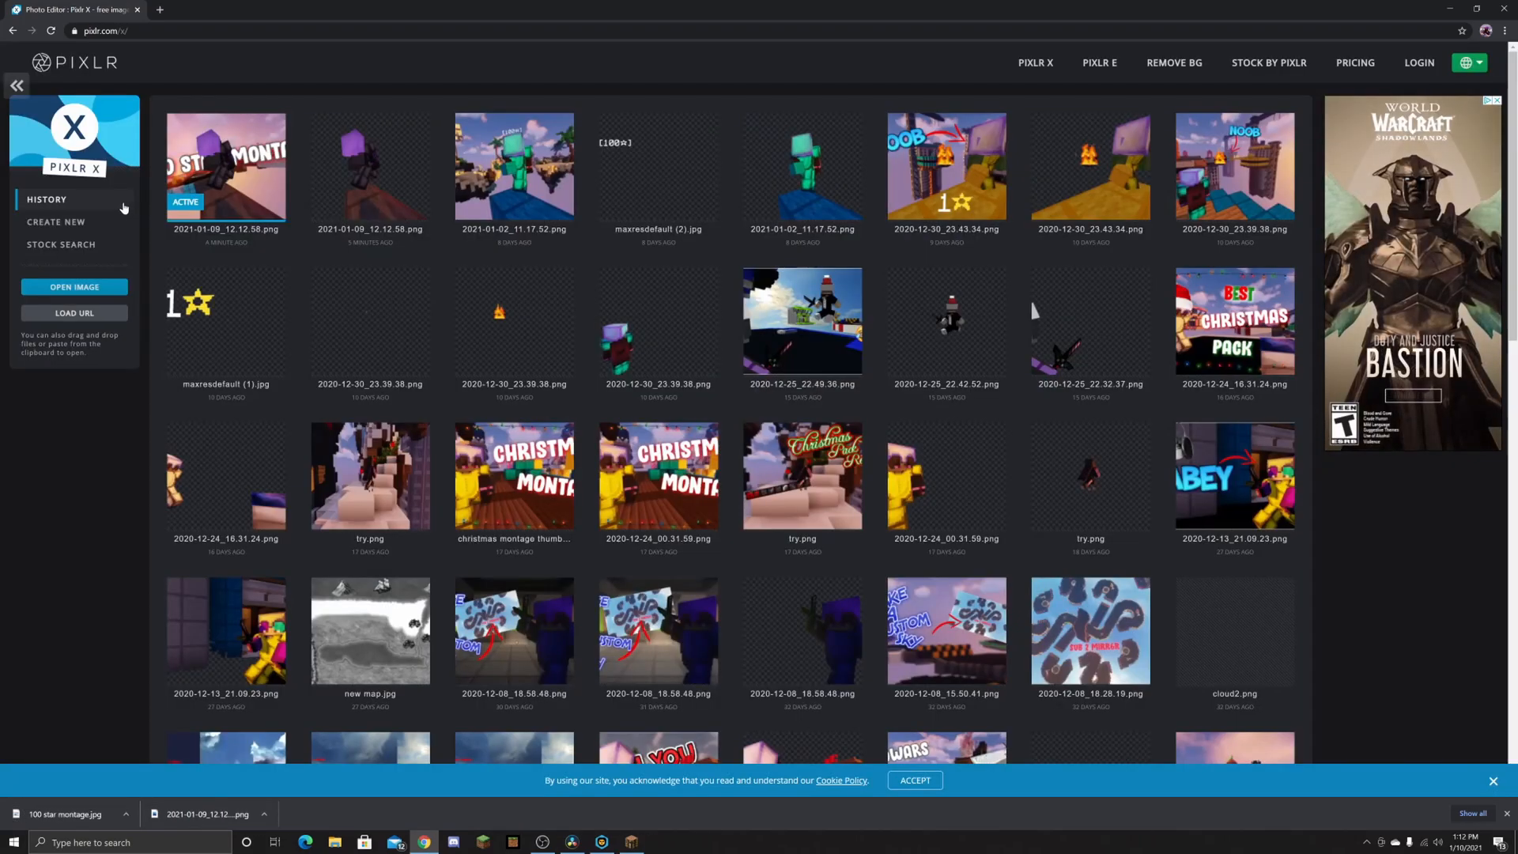
click(89, 294)
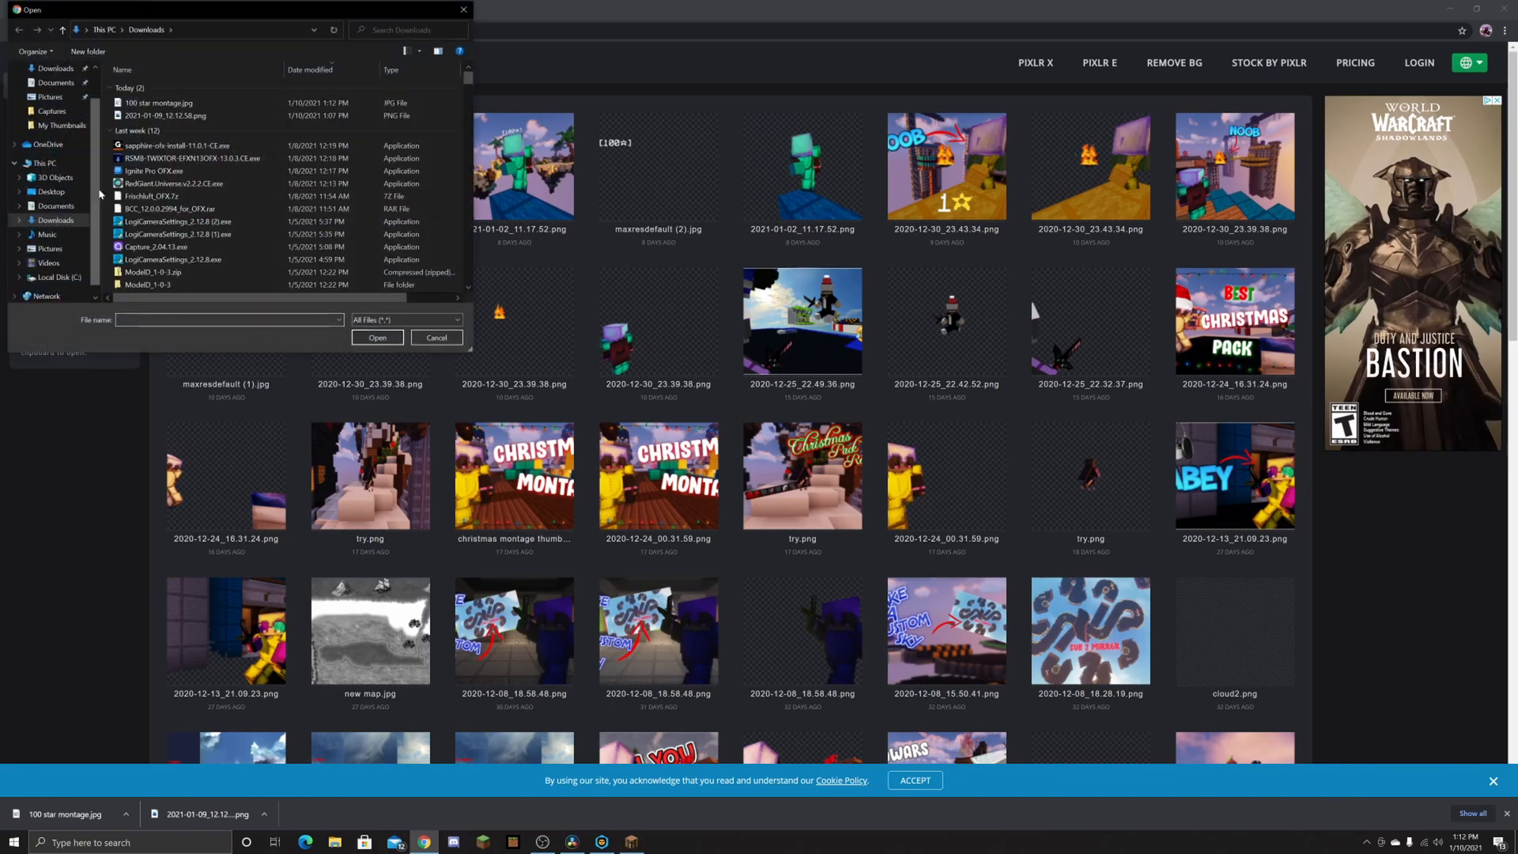
double_click(158, 115)
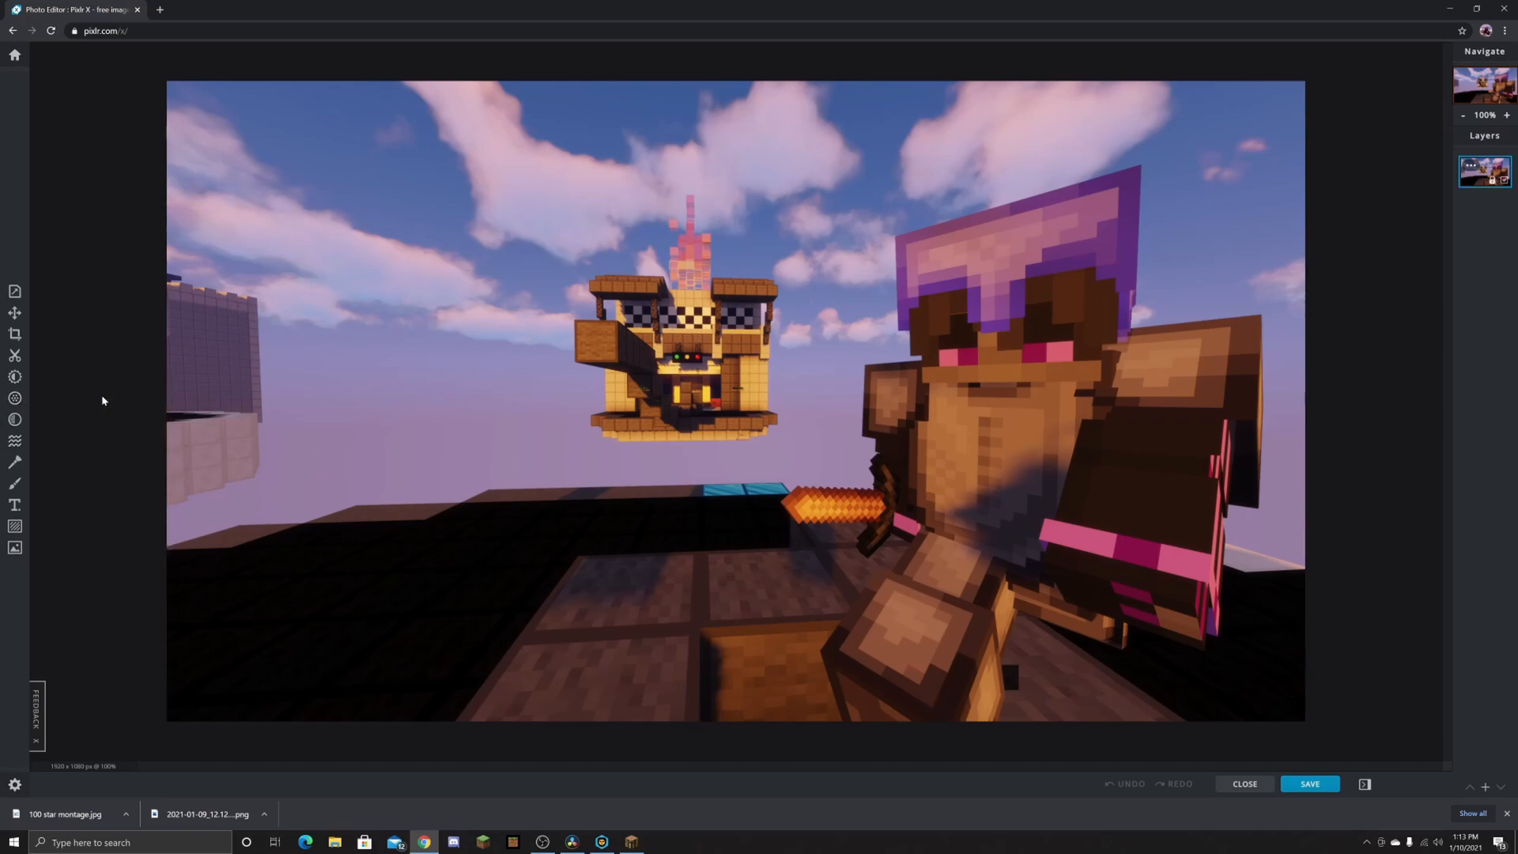
Step: Switch to flamingtext.com.au in a new browser tab and start editing the Comics "WROOOM!" logo design
click(160, 9)
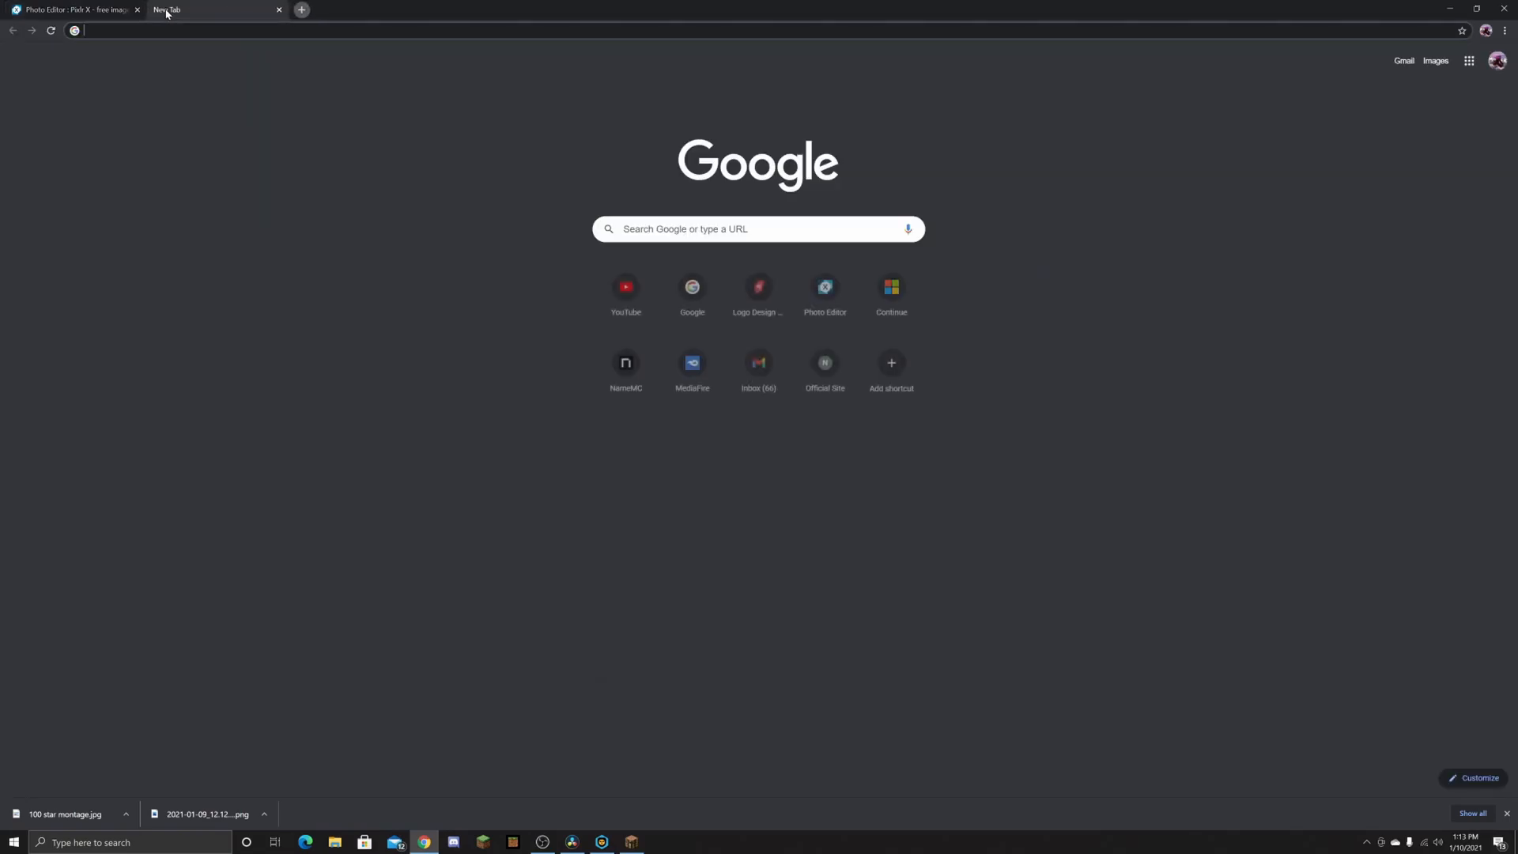
text(flamingtext.com.au)
key(Return)
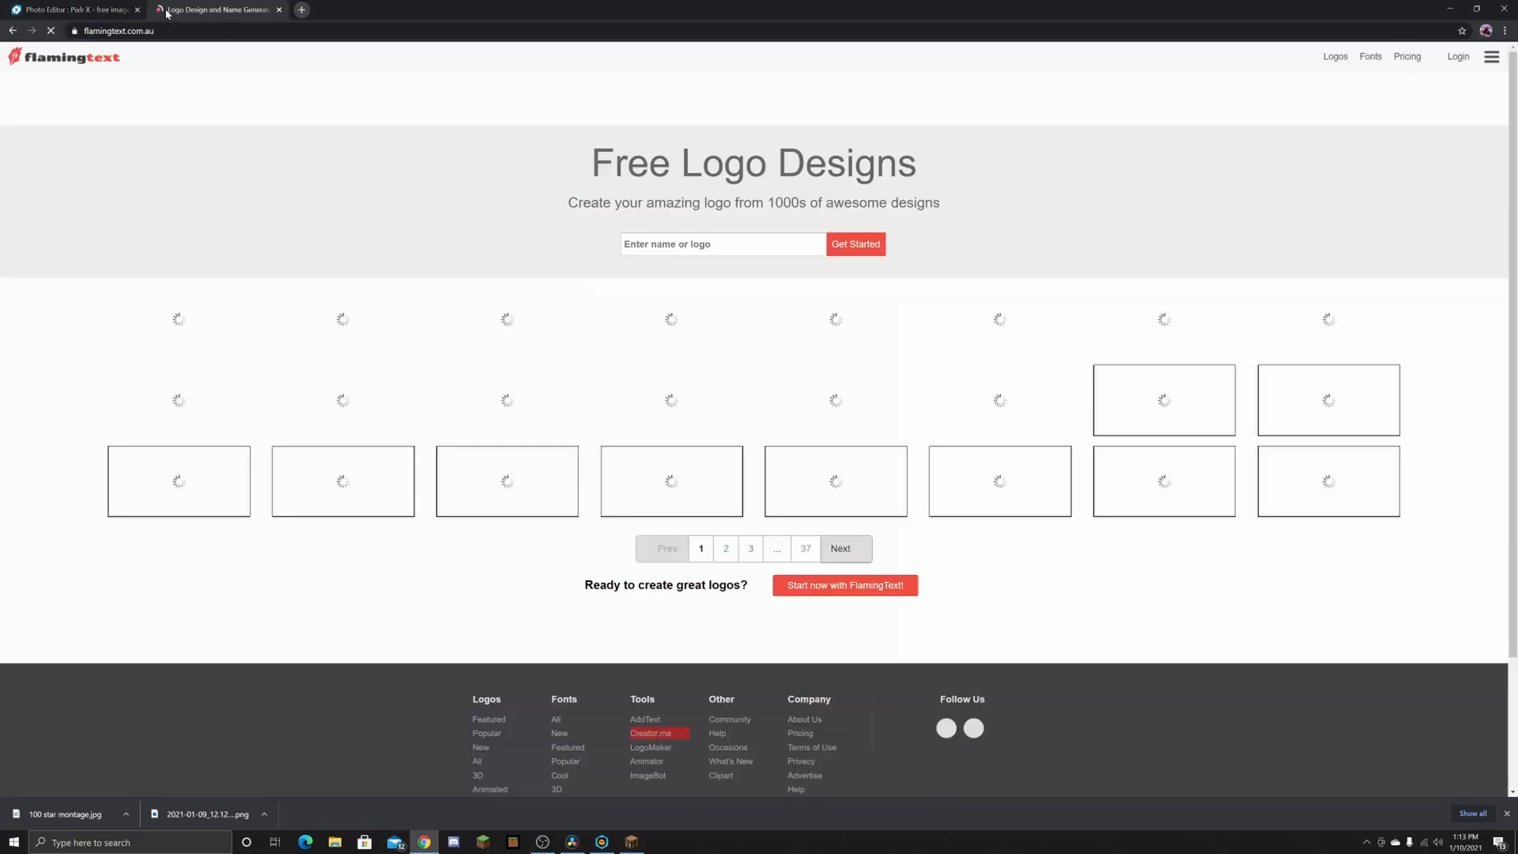
click(155, 349)
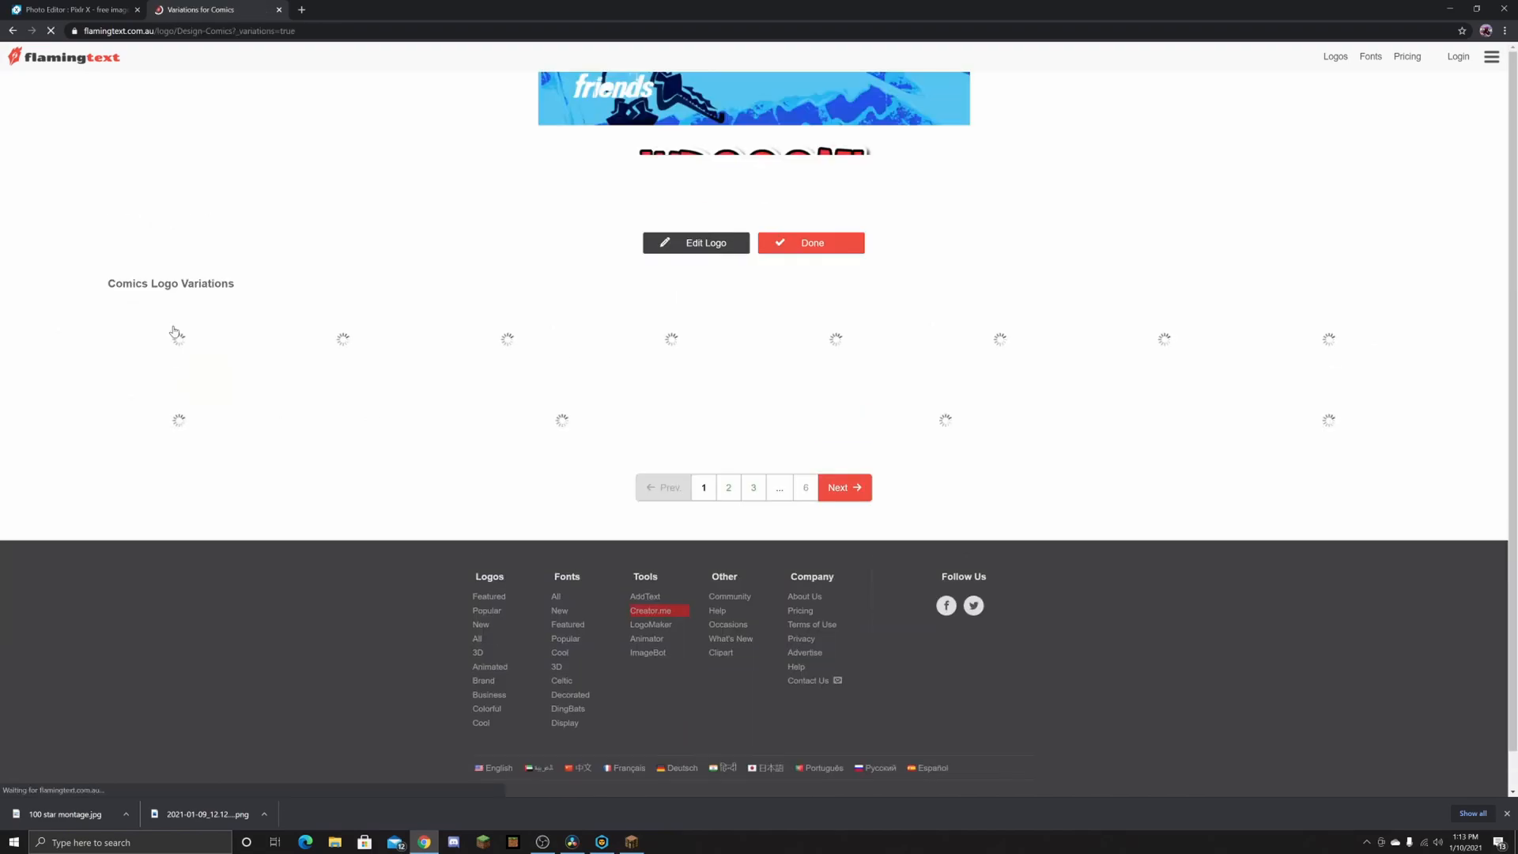
click(721, 245)
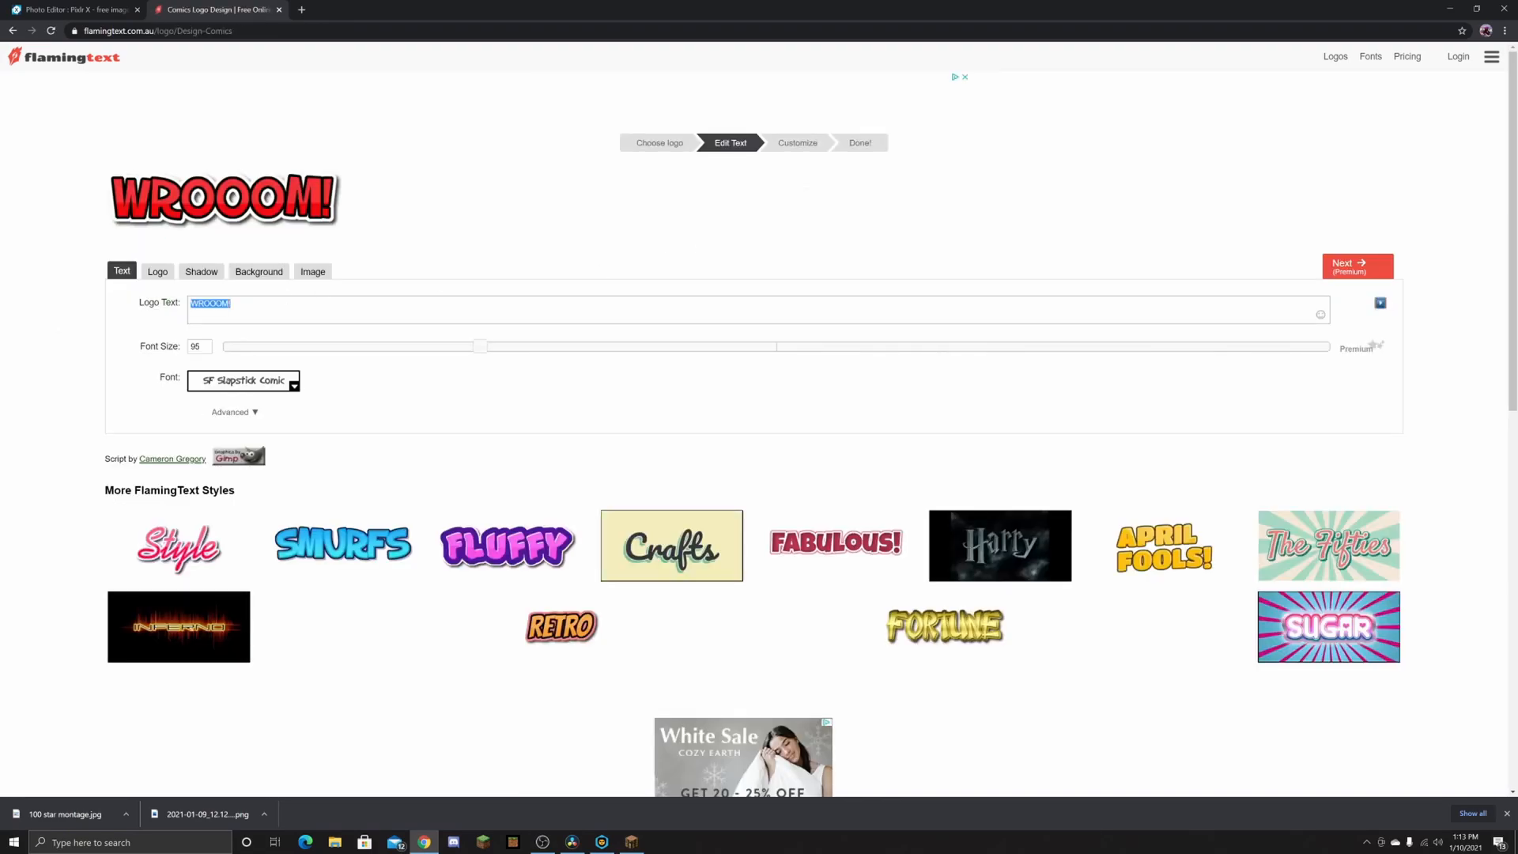
Step: Set the logo text to "How" and make the logo's background transparent
text(How)
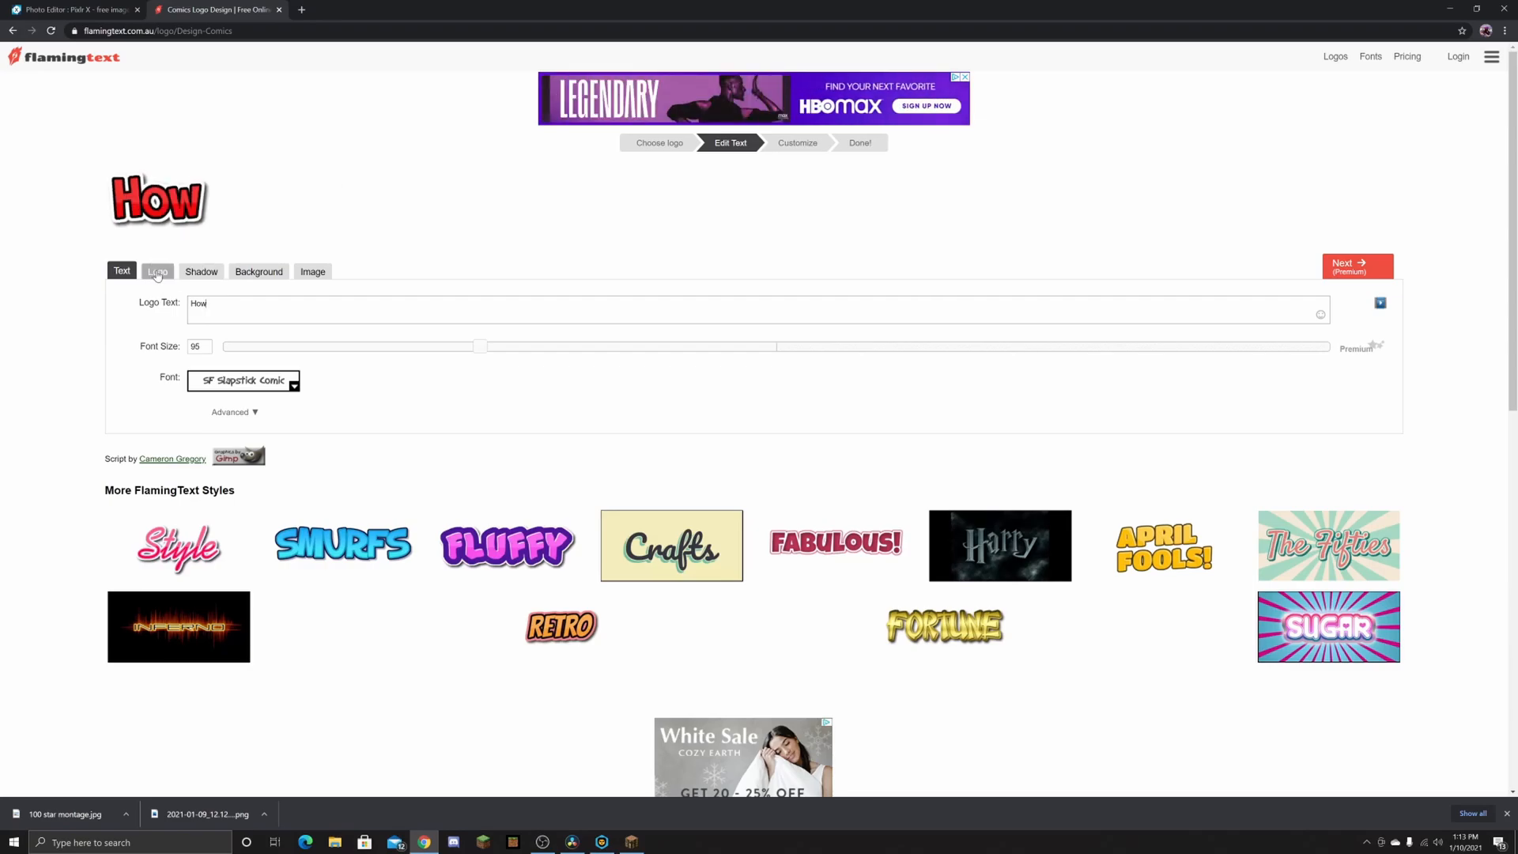
click(157, 272)
click(279, 333)
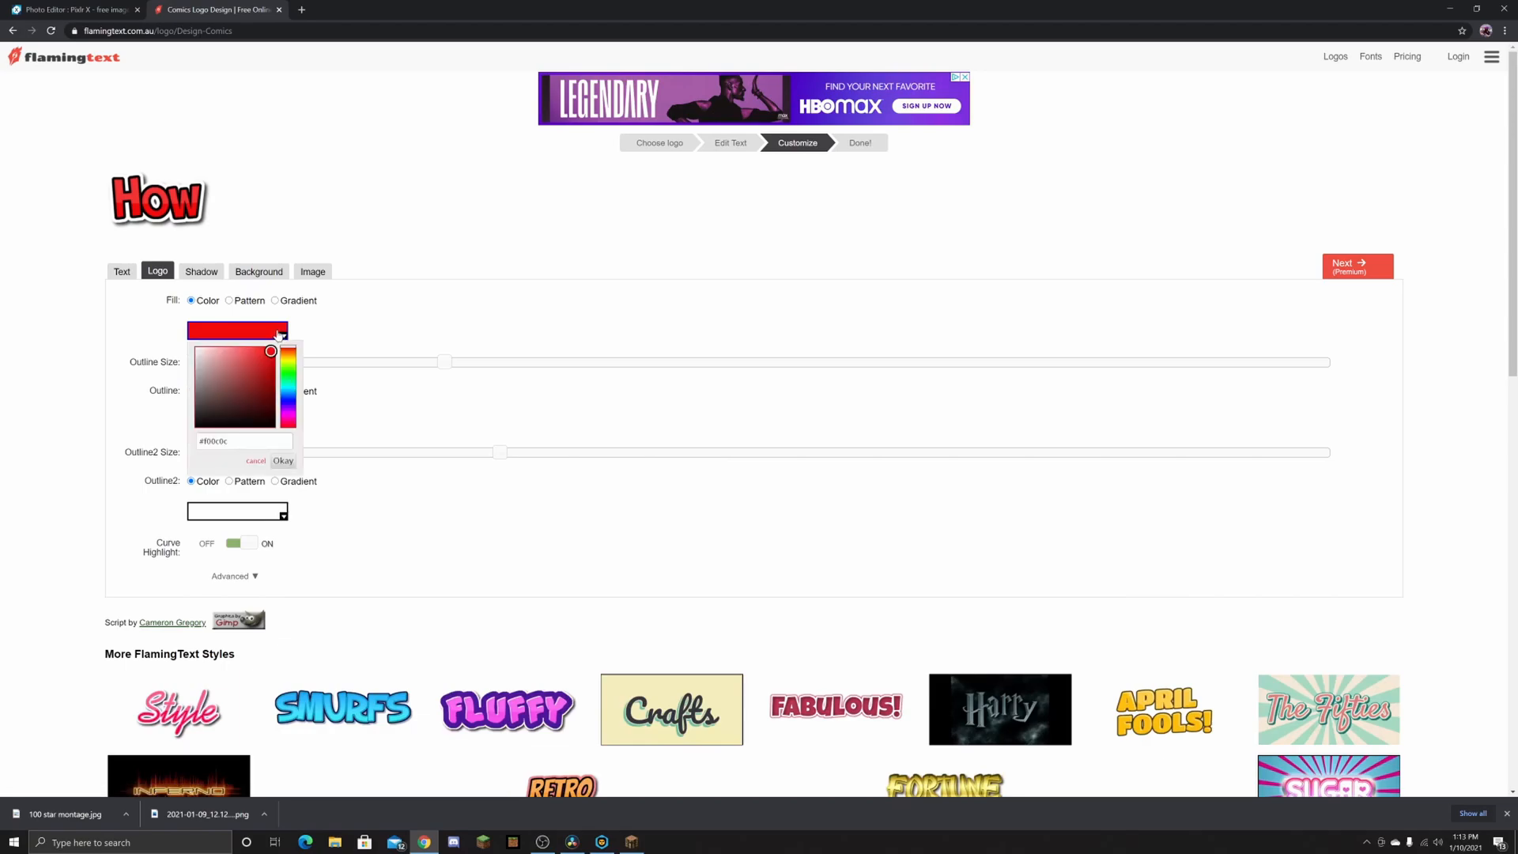
click(428, 326)
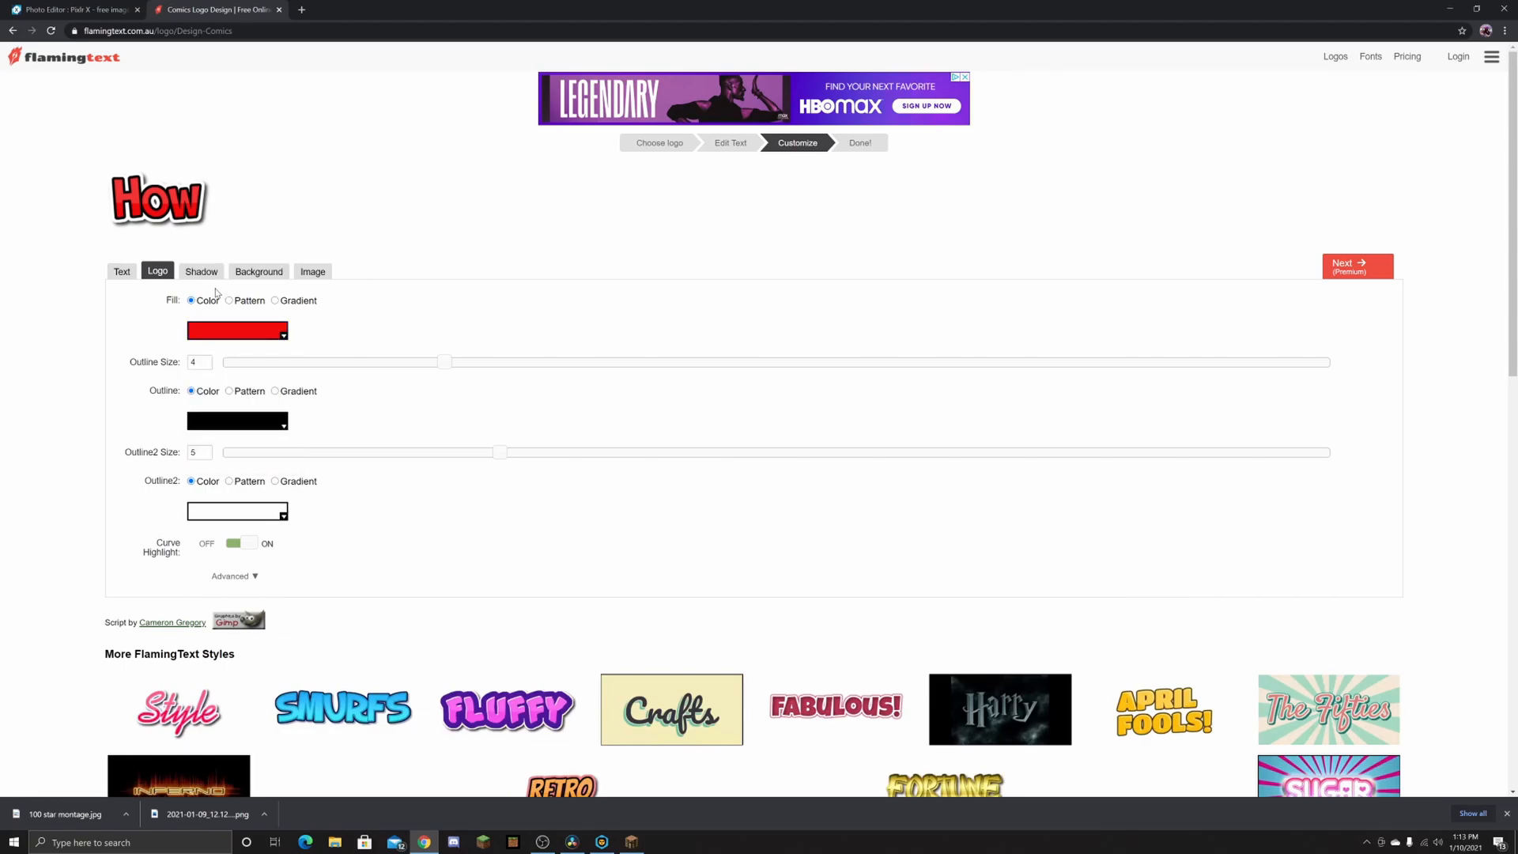
click(192, 271)
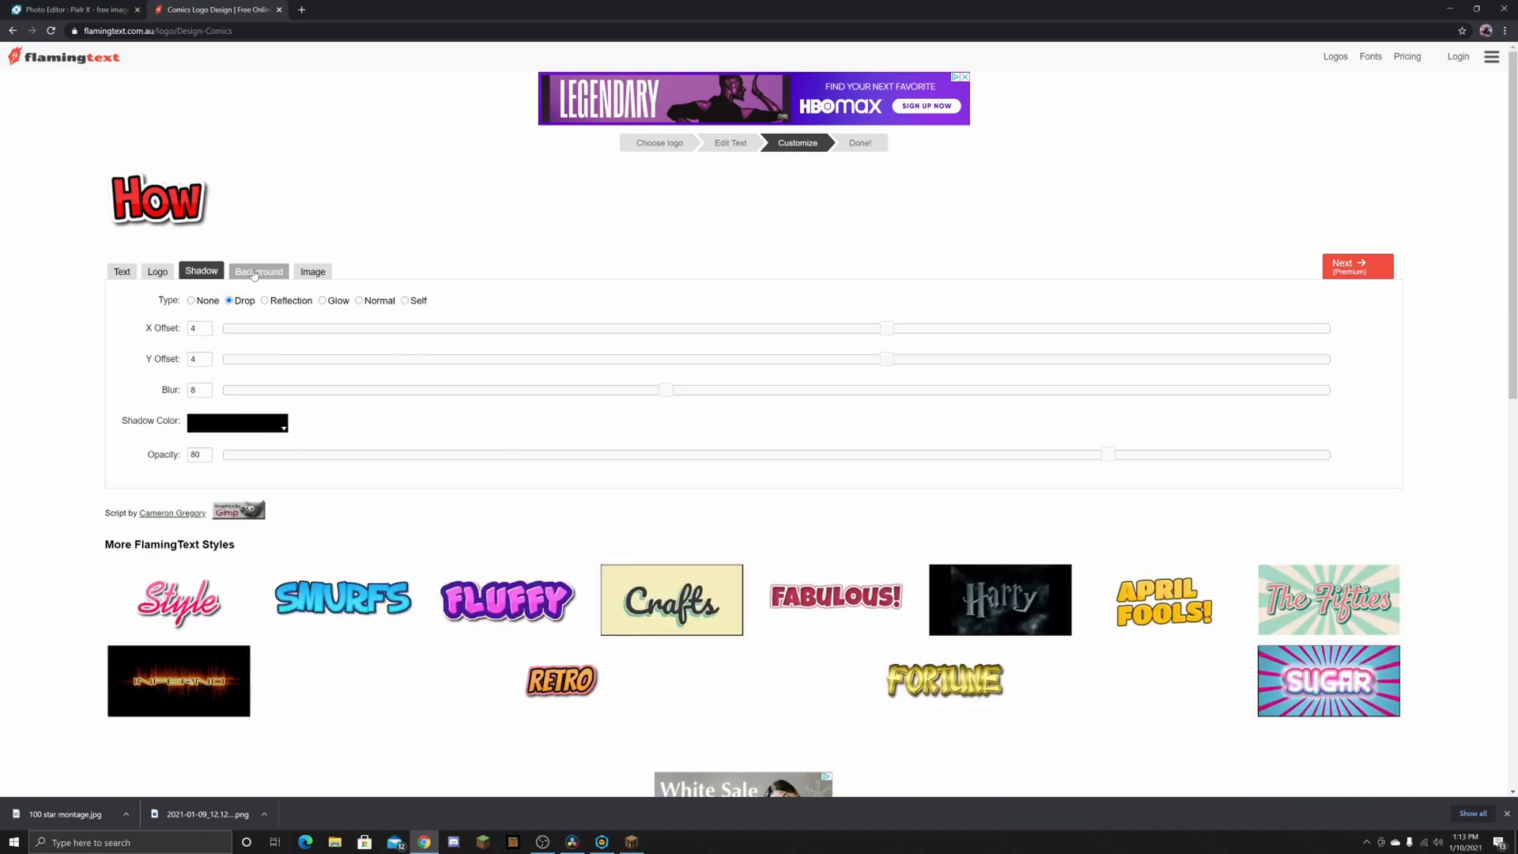
click(255, 272)
click(192, 300)
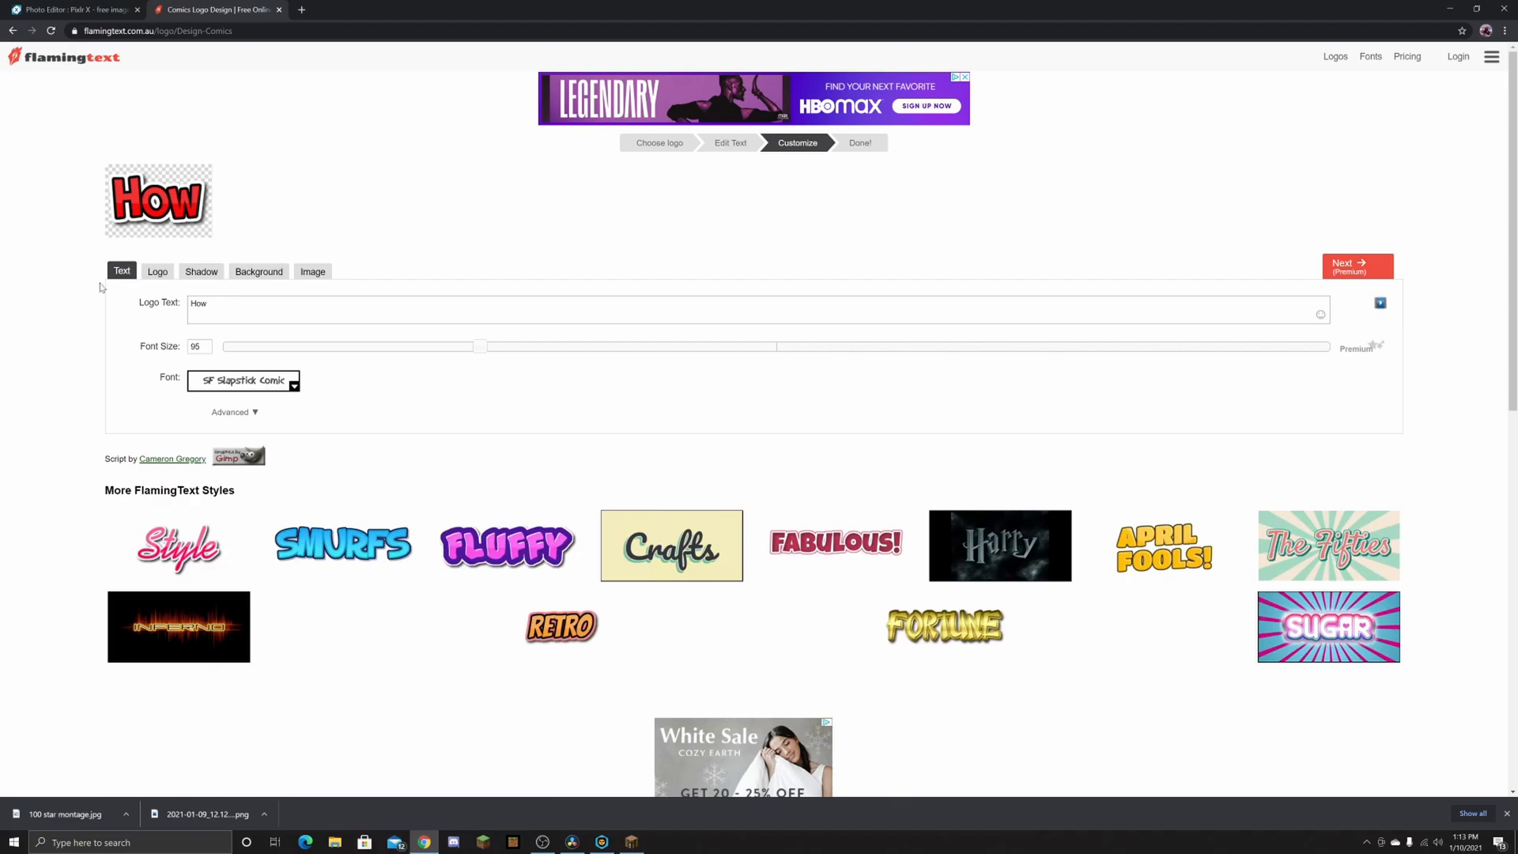
click(158, 272)
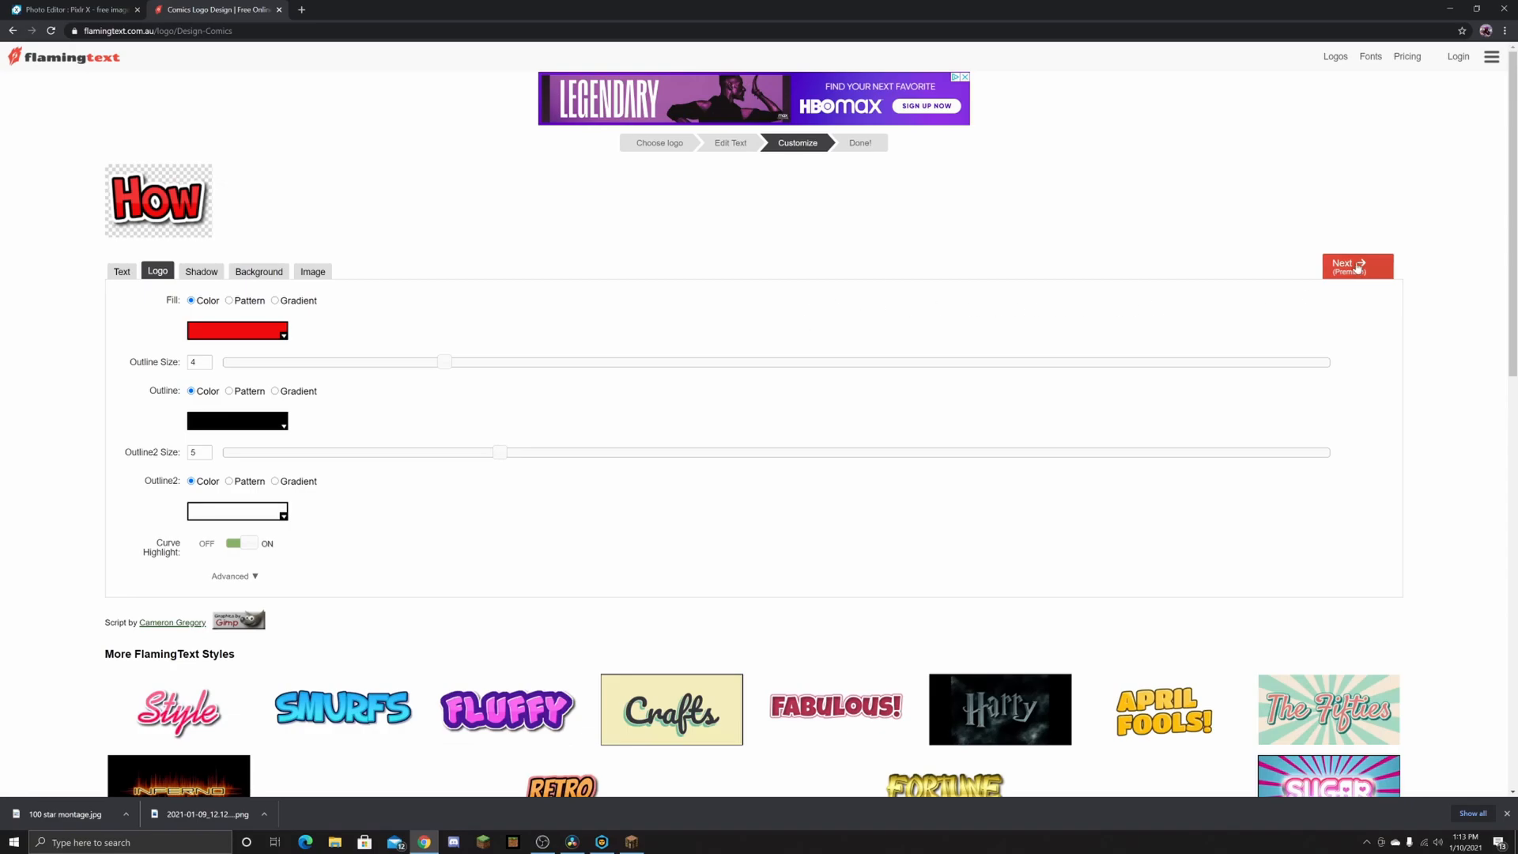
Step: Generate the finished "How" logo and save it as a PNG image in the Downloads folder
click(1354, 265)
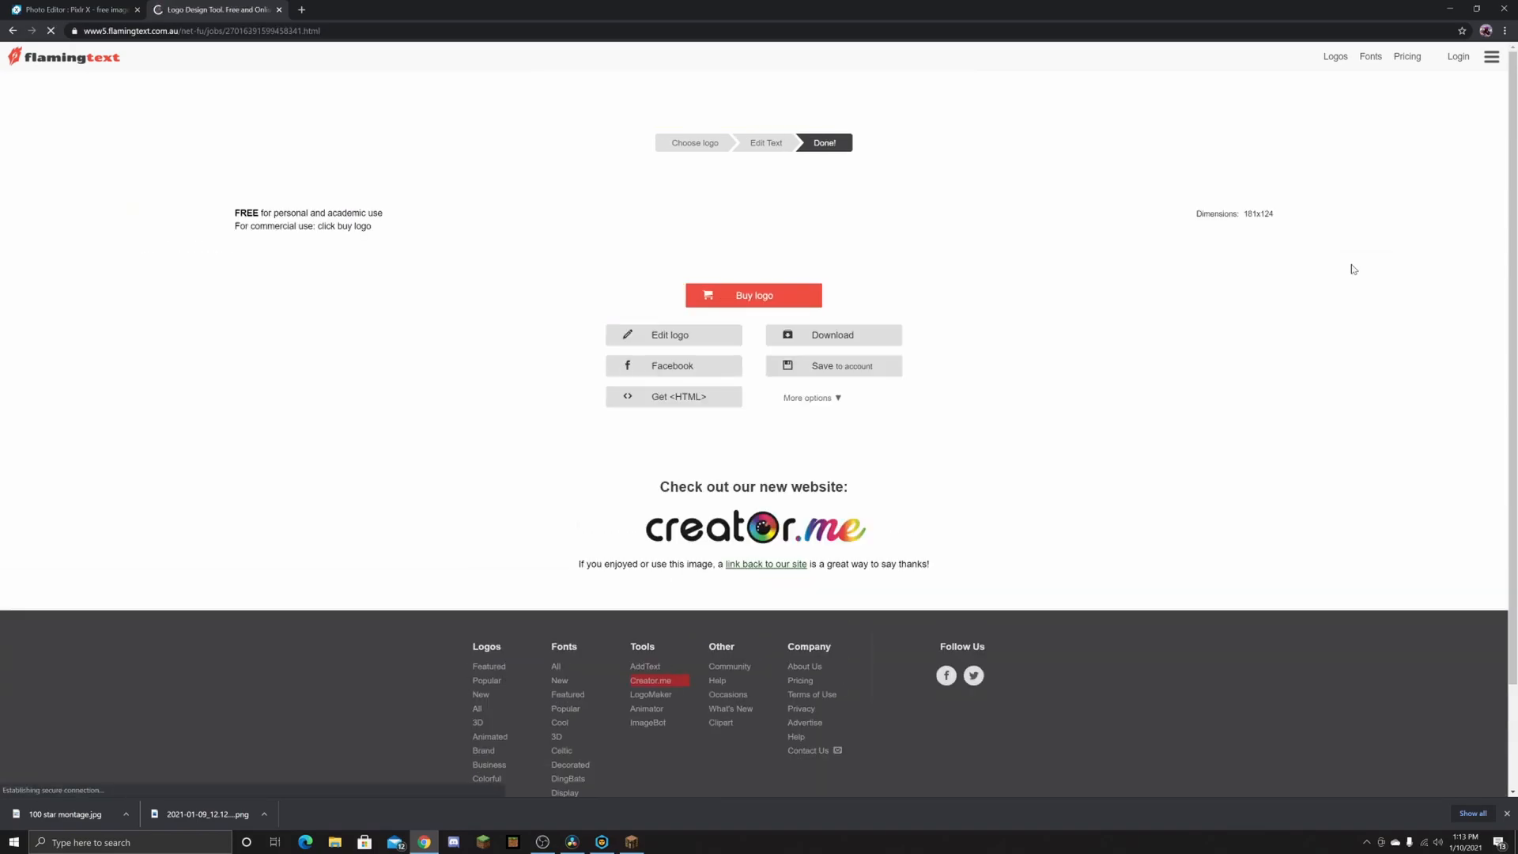
right_click(745, 210)
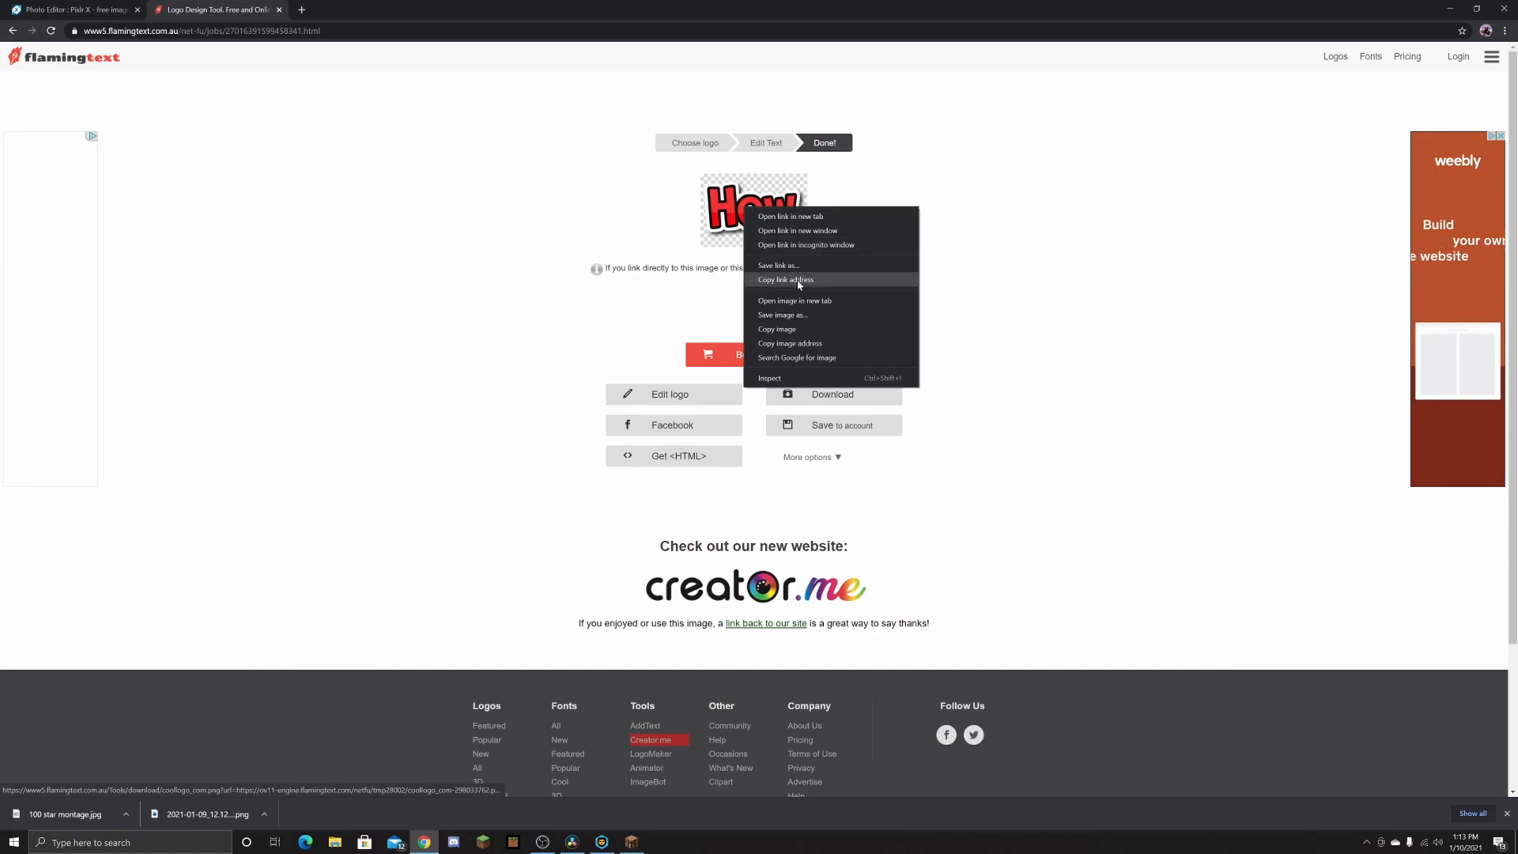
click(783, 315)
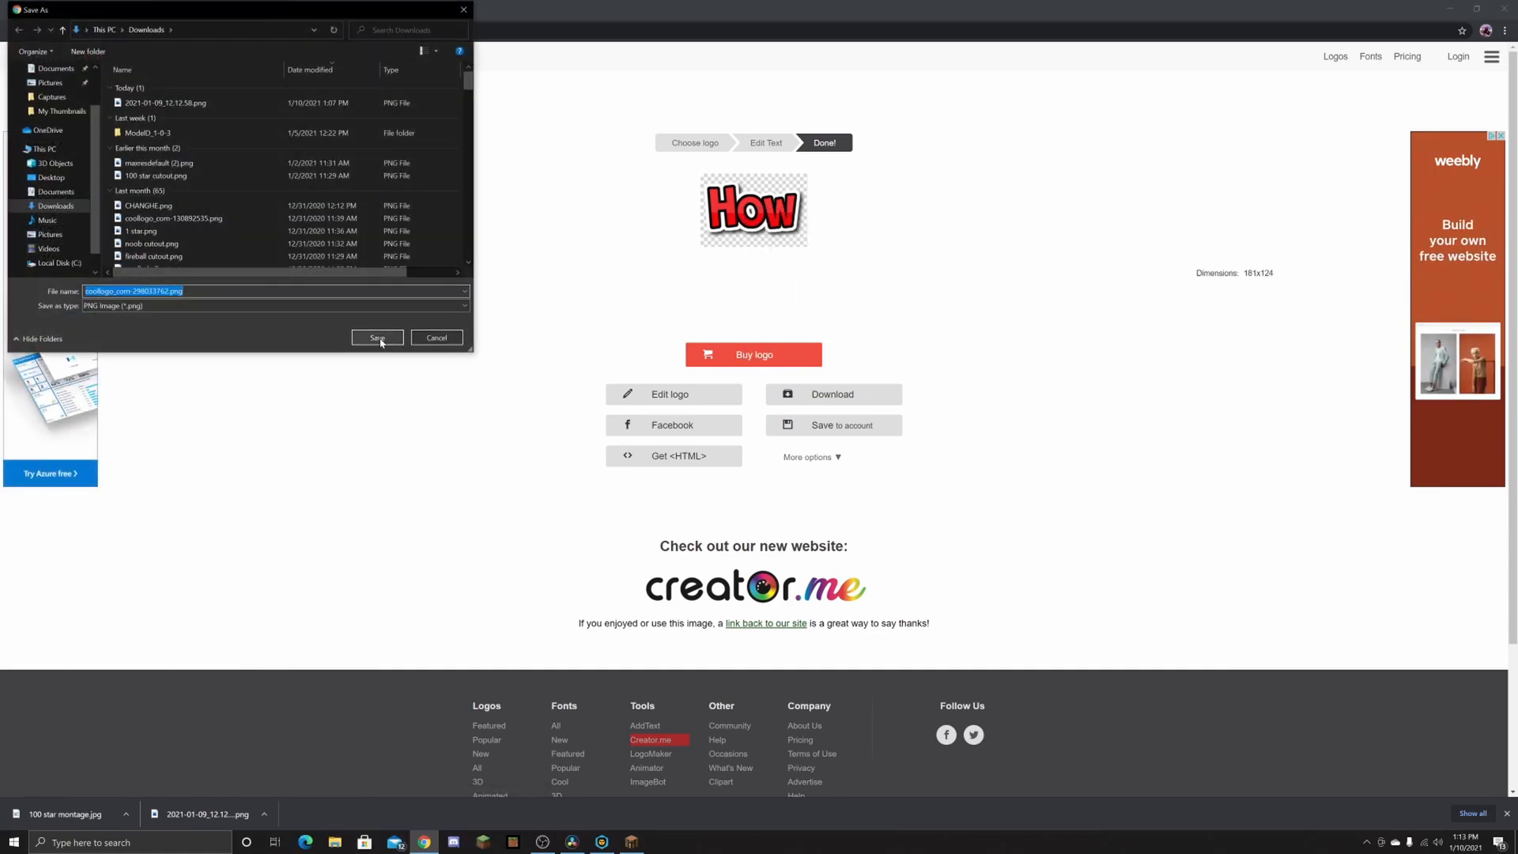
click(388, 342)
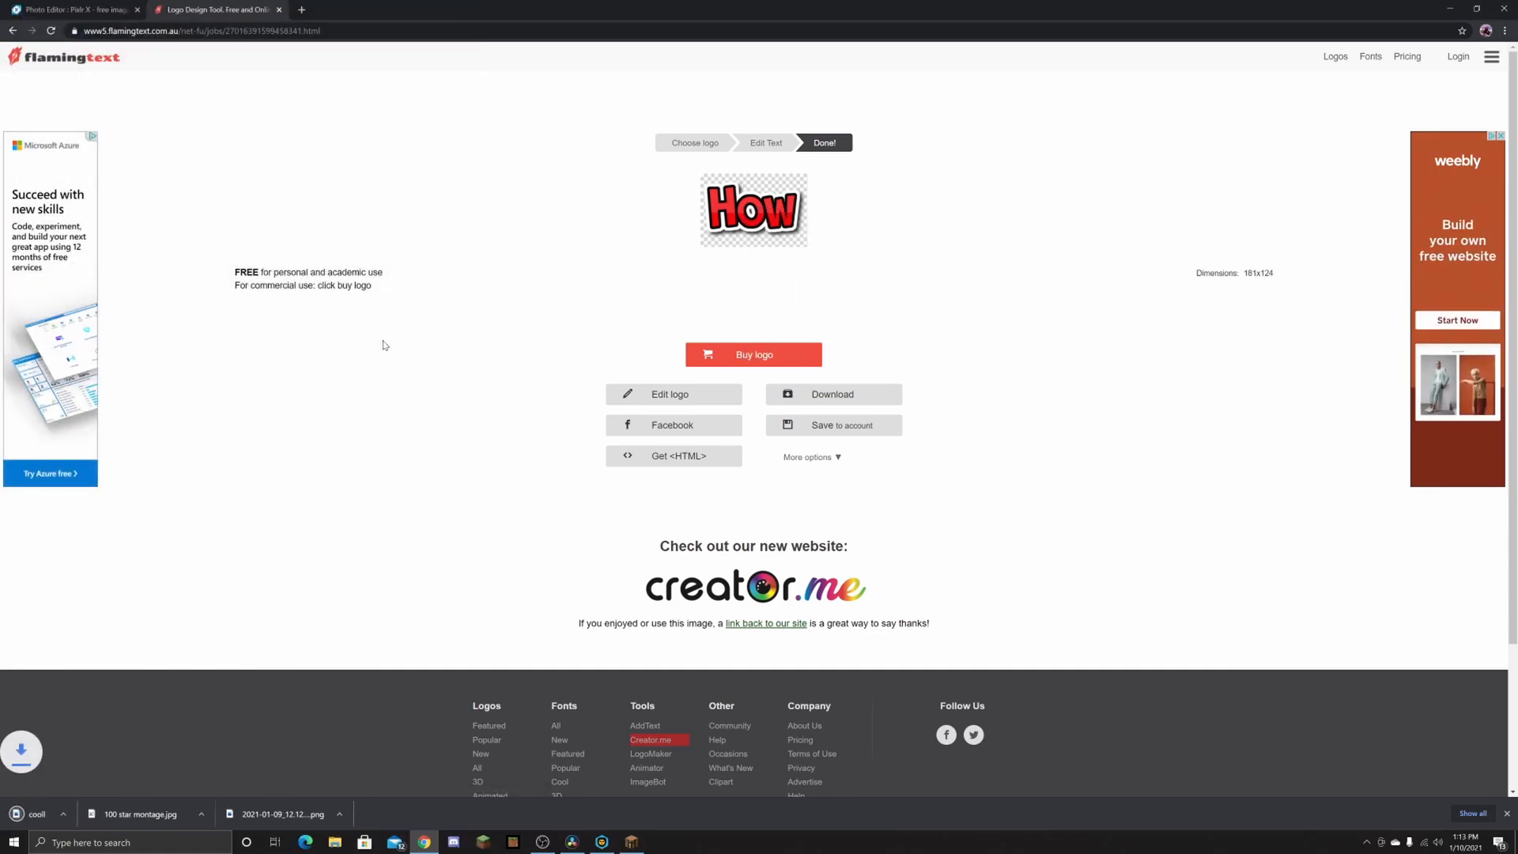
Step: Change the logo text to "To", generate the finished logo and save it as an image in the Downloads folder
click(676, 396)
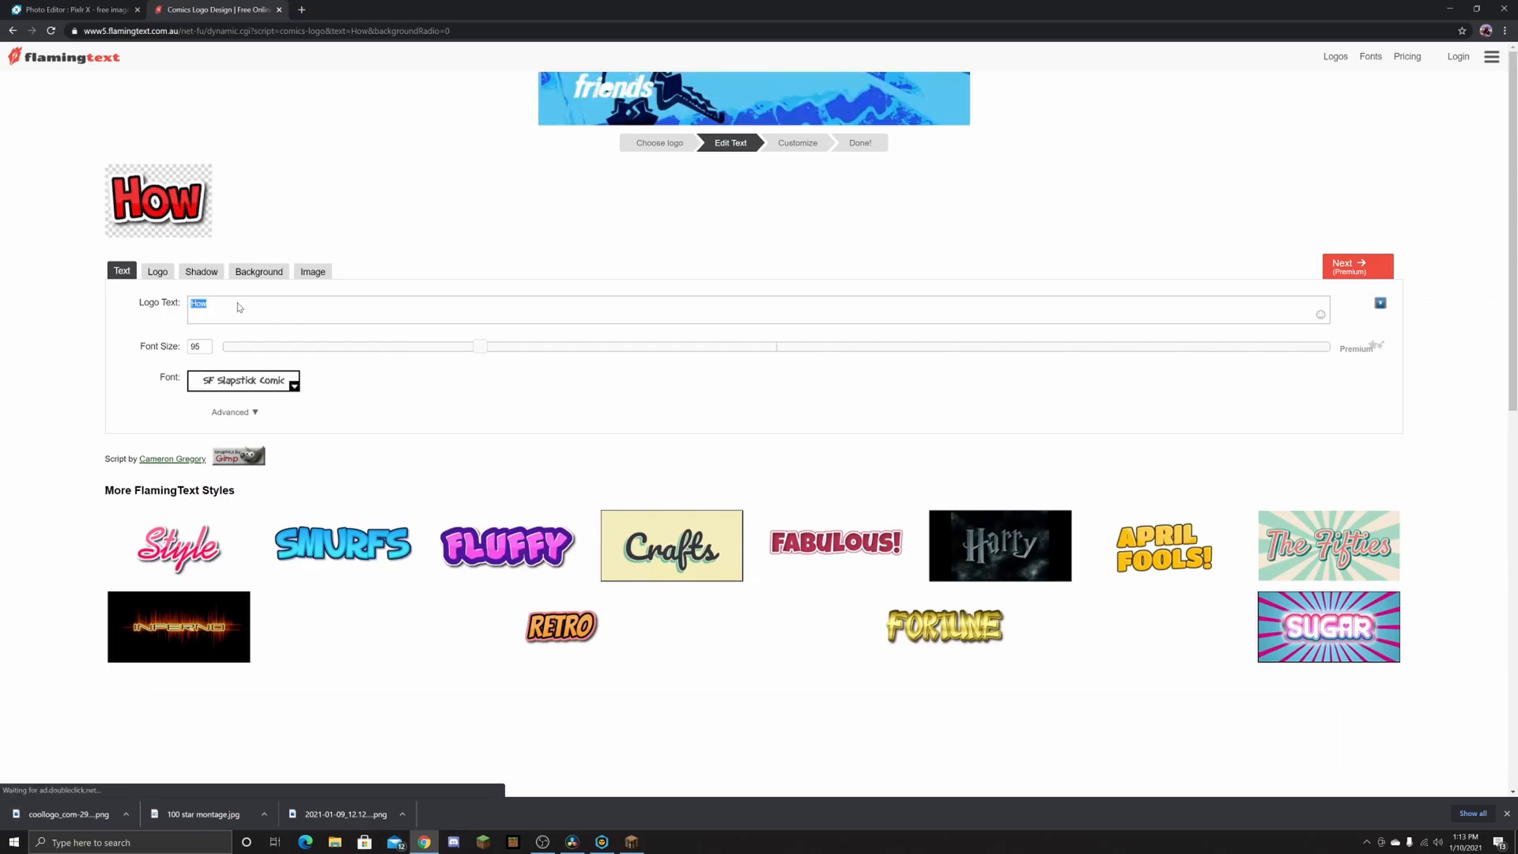
text(To)
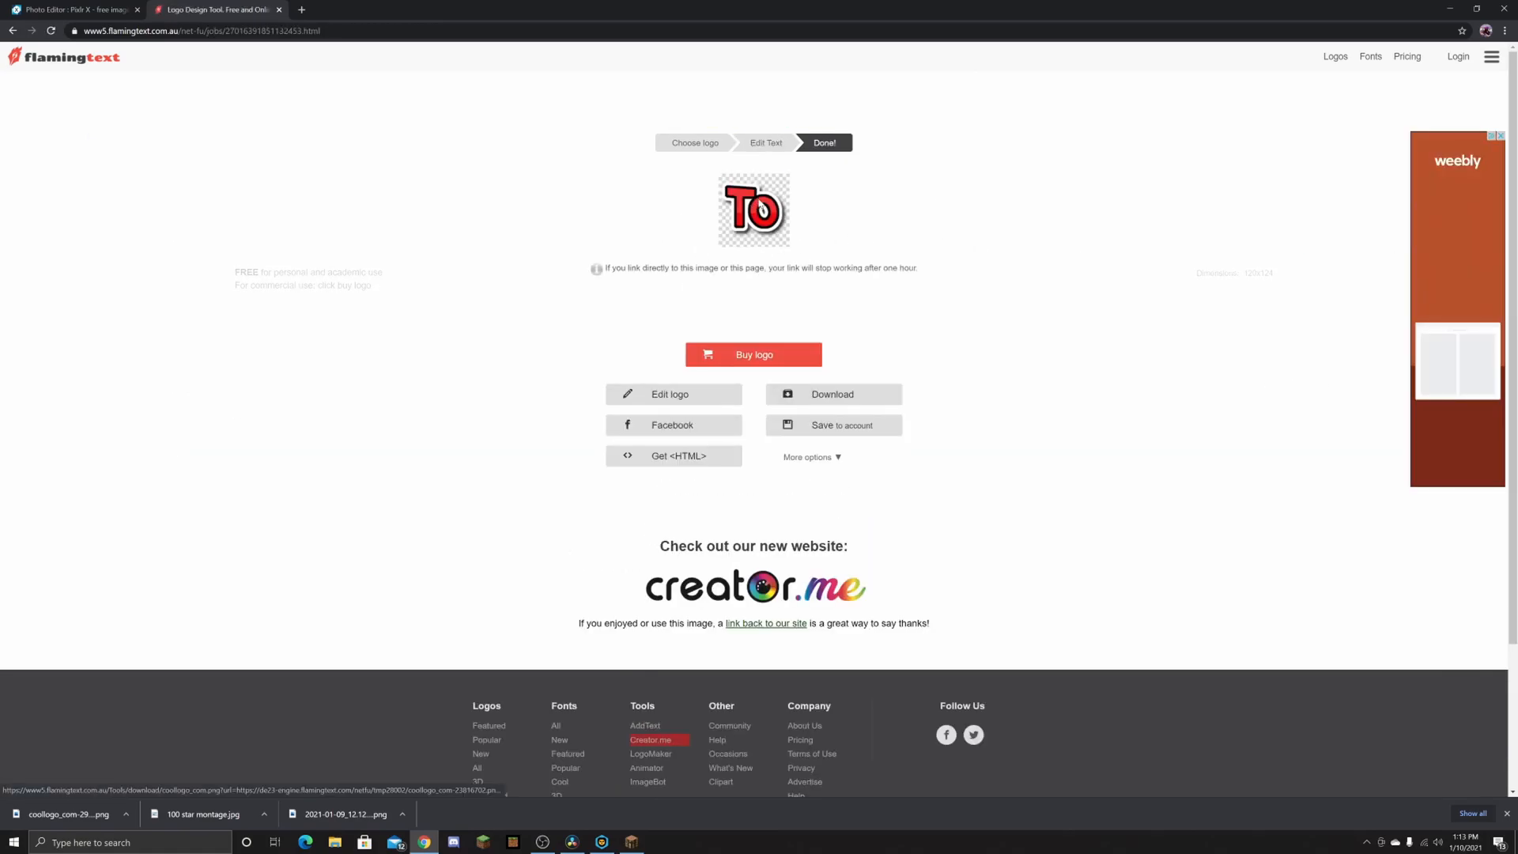
right_click(757, 199)
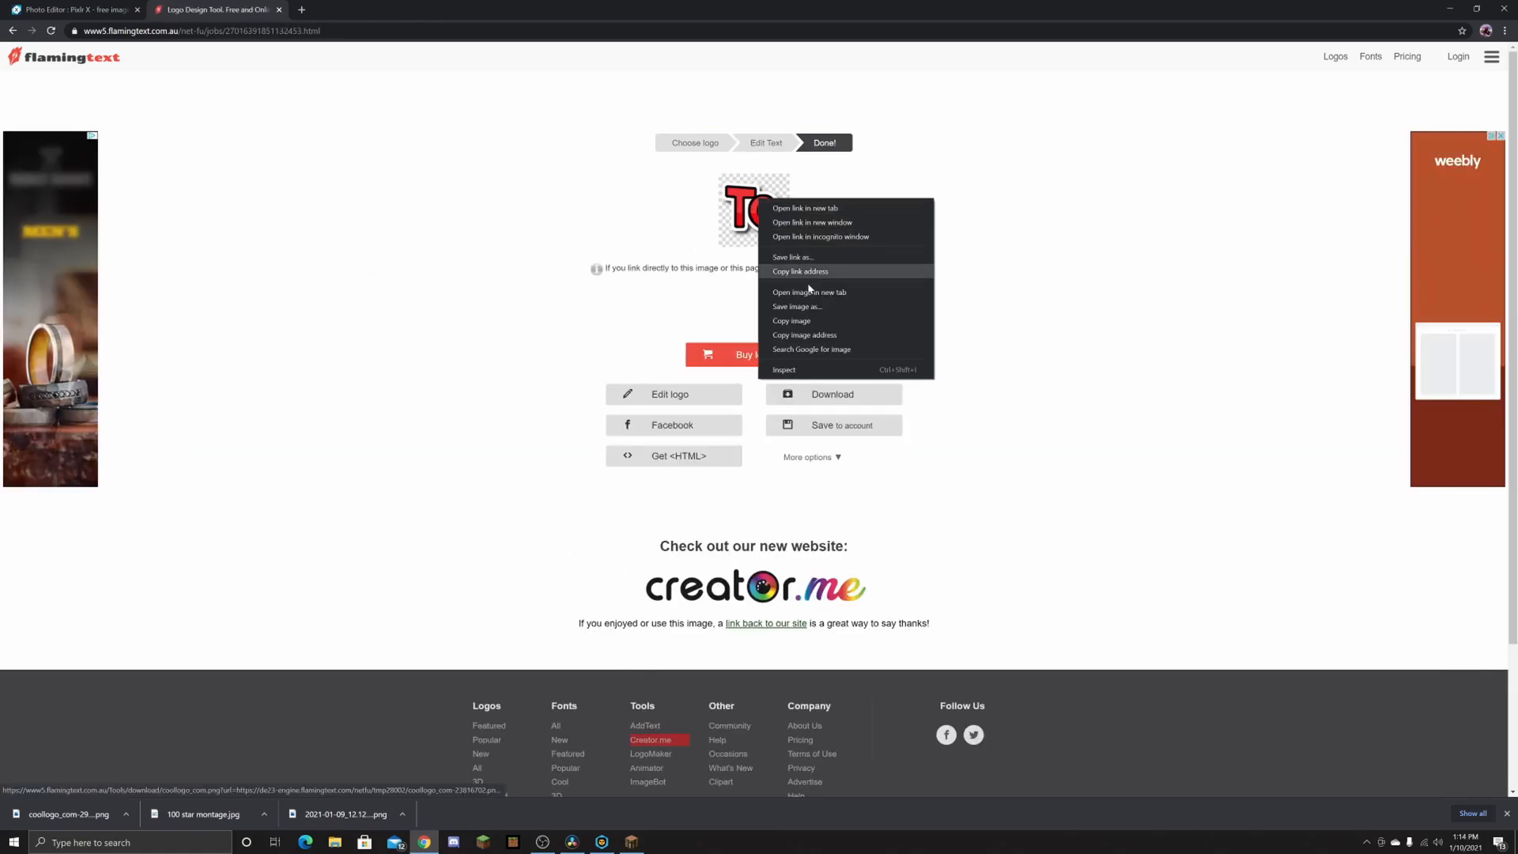
click(798, 306)
key(Return)
Step: Switch to the Pixlr X tab, add the "How" logo from Downloads as a layer, and place it enlarged and tilted in the sky
click(94, 9)
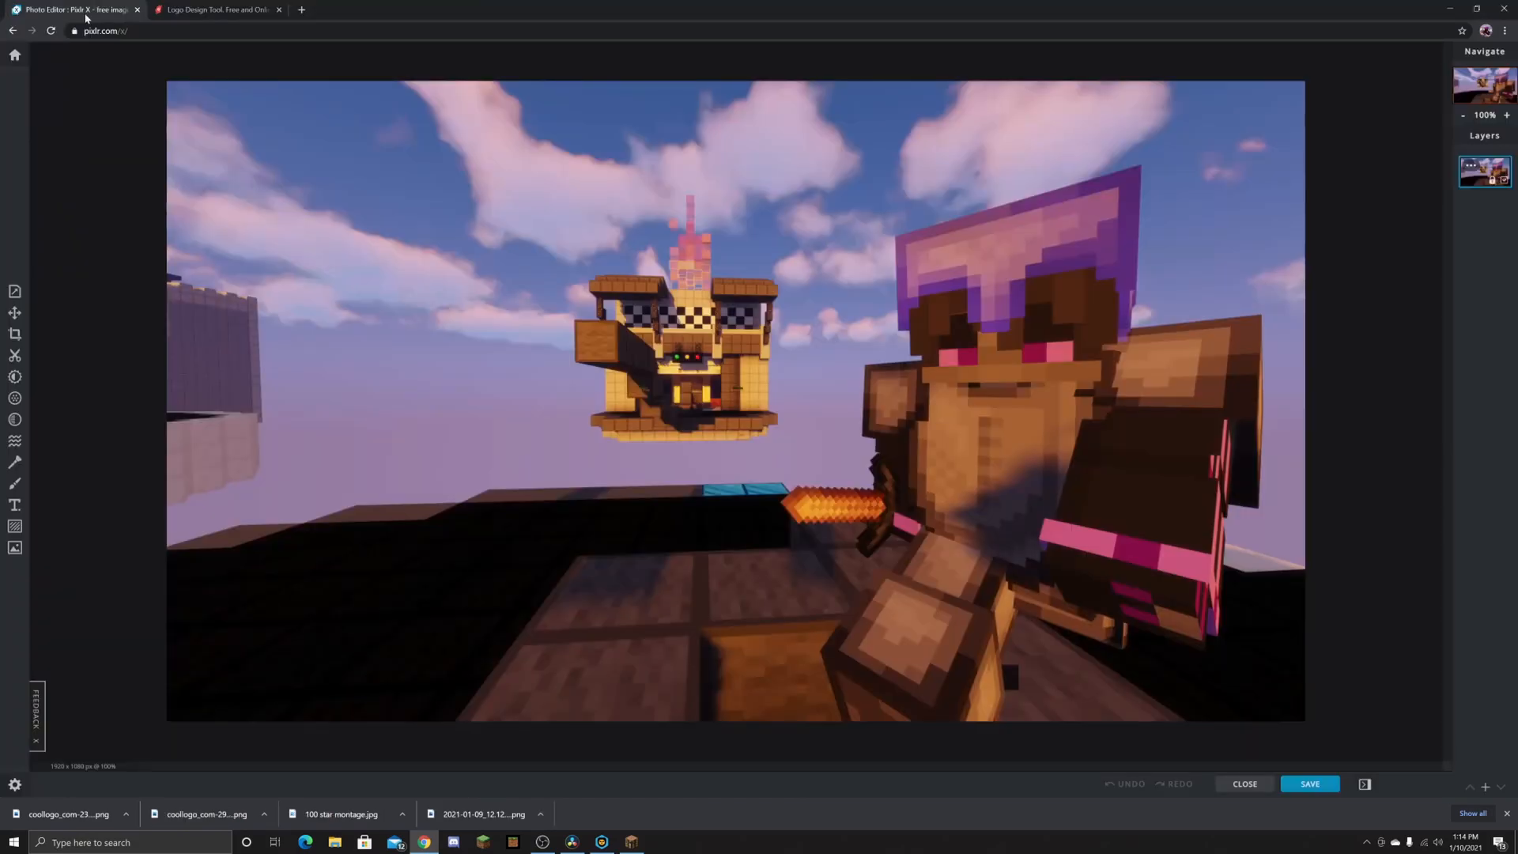
click(15, 548)
click(110, 125)
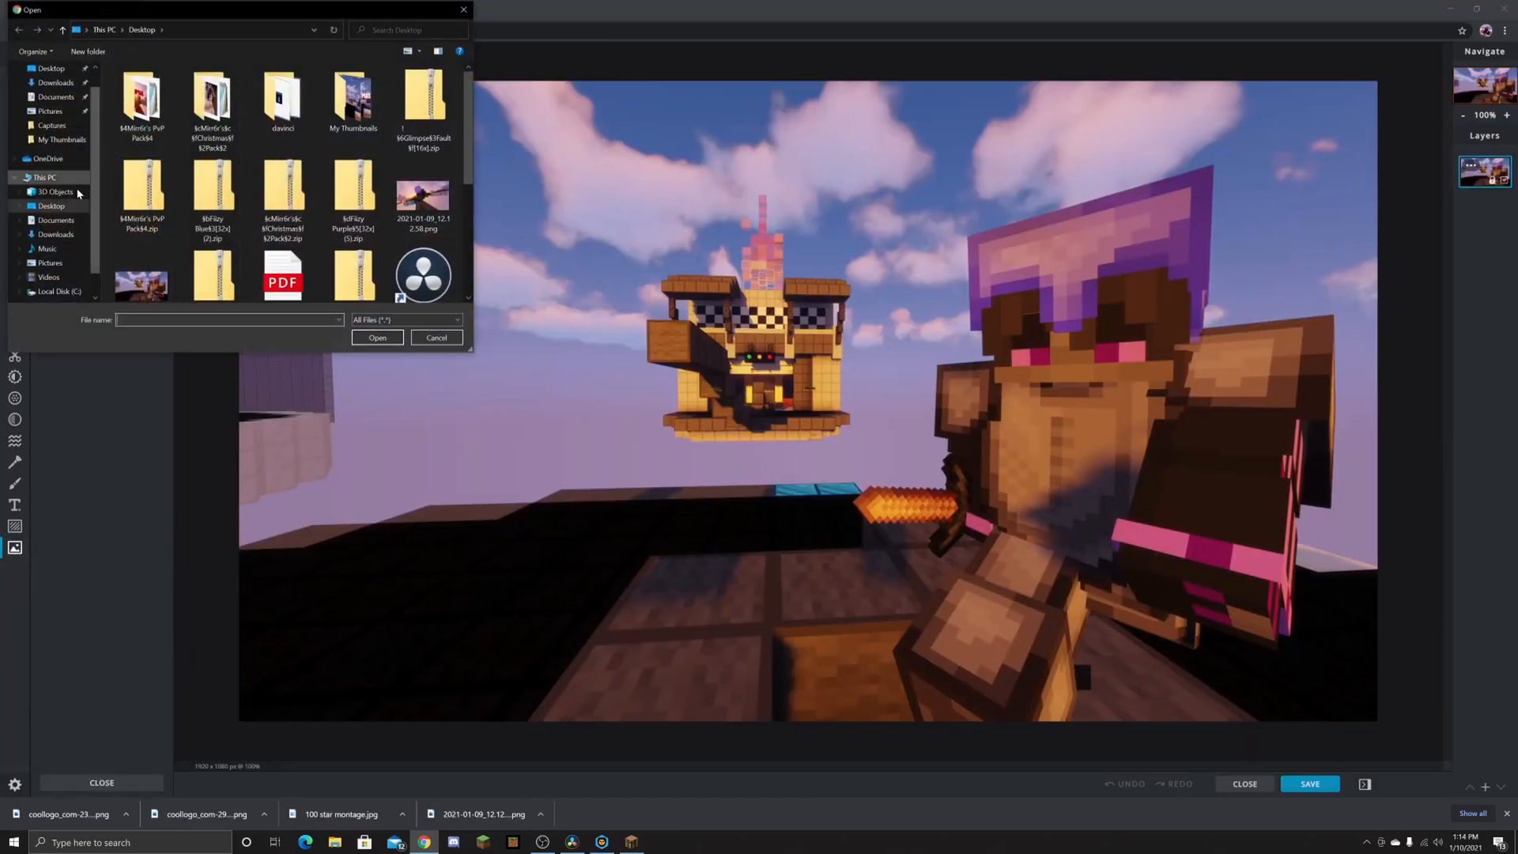
click(57, 235)
click(208, 116)
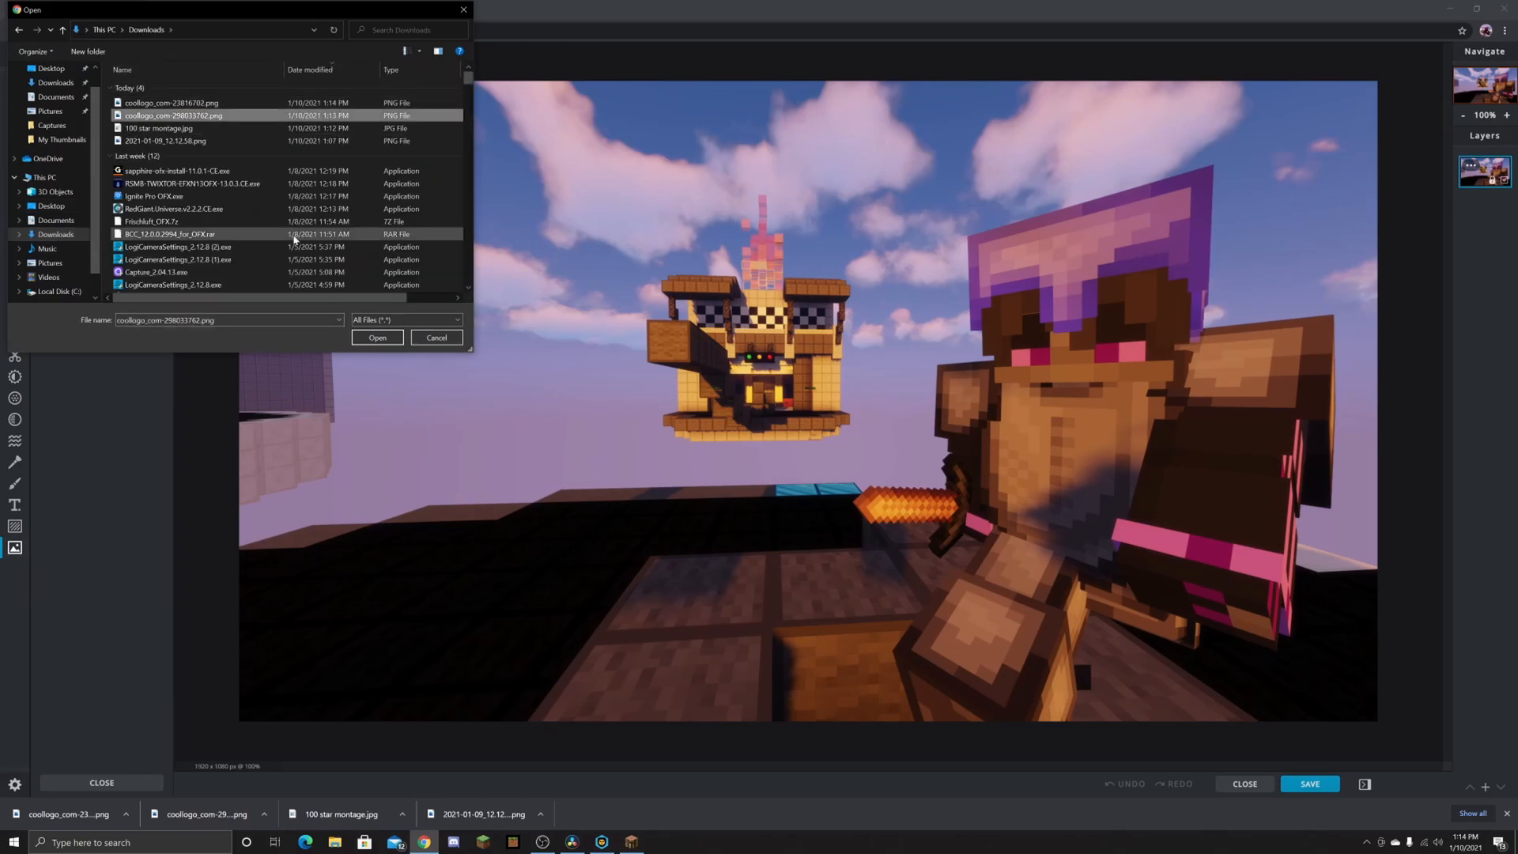
click(365, 336)
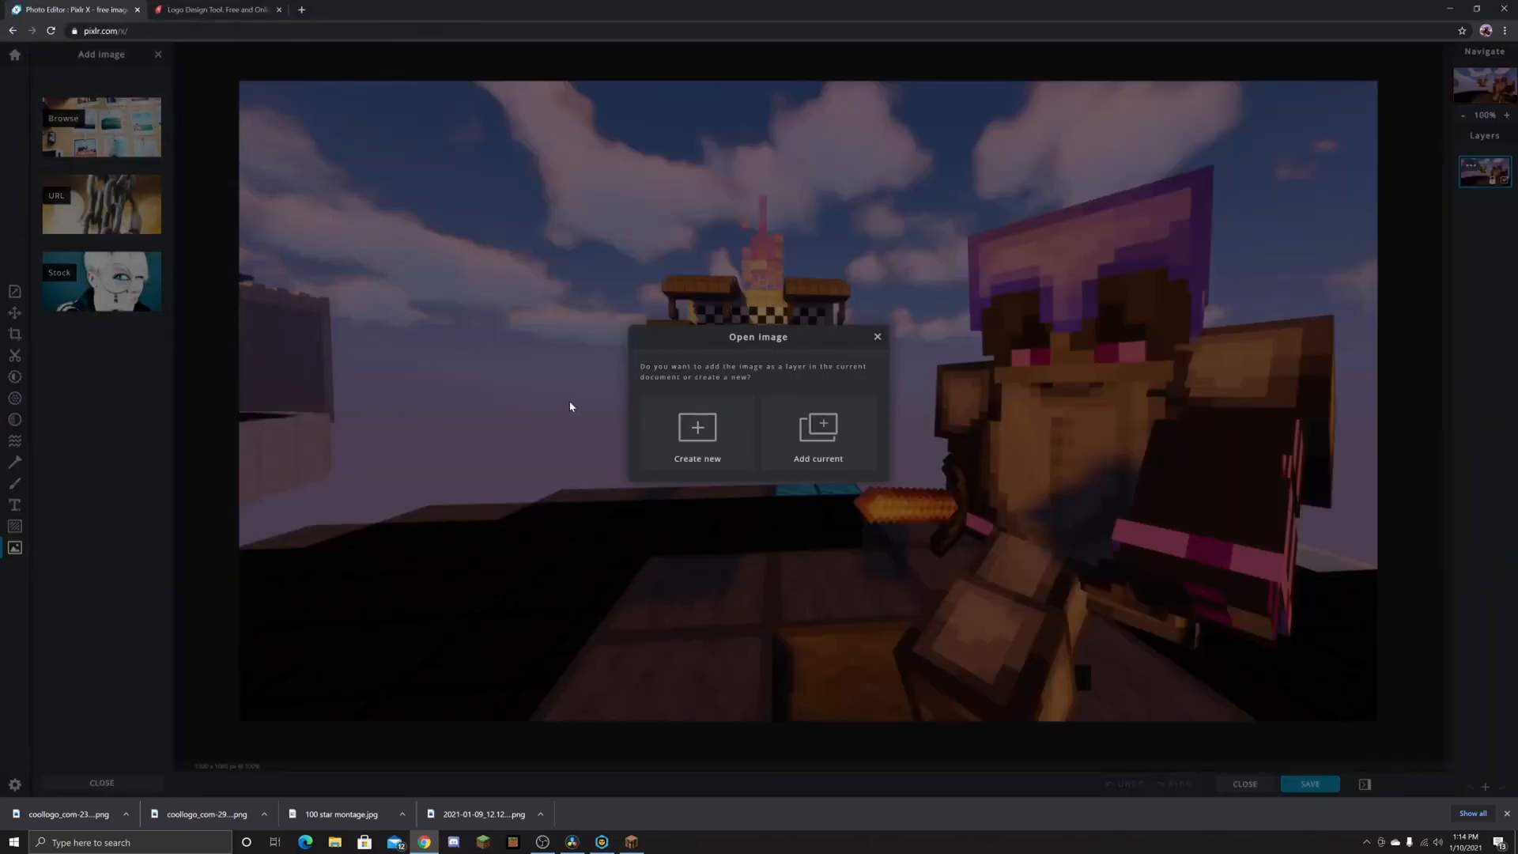
click(805, 432)
drag(819, 411, 640, 335)
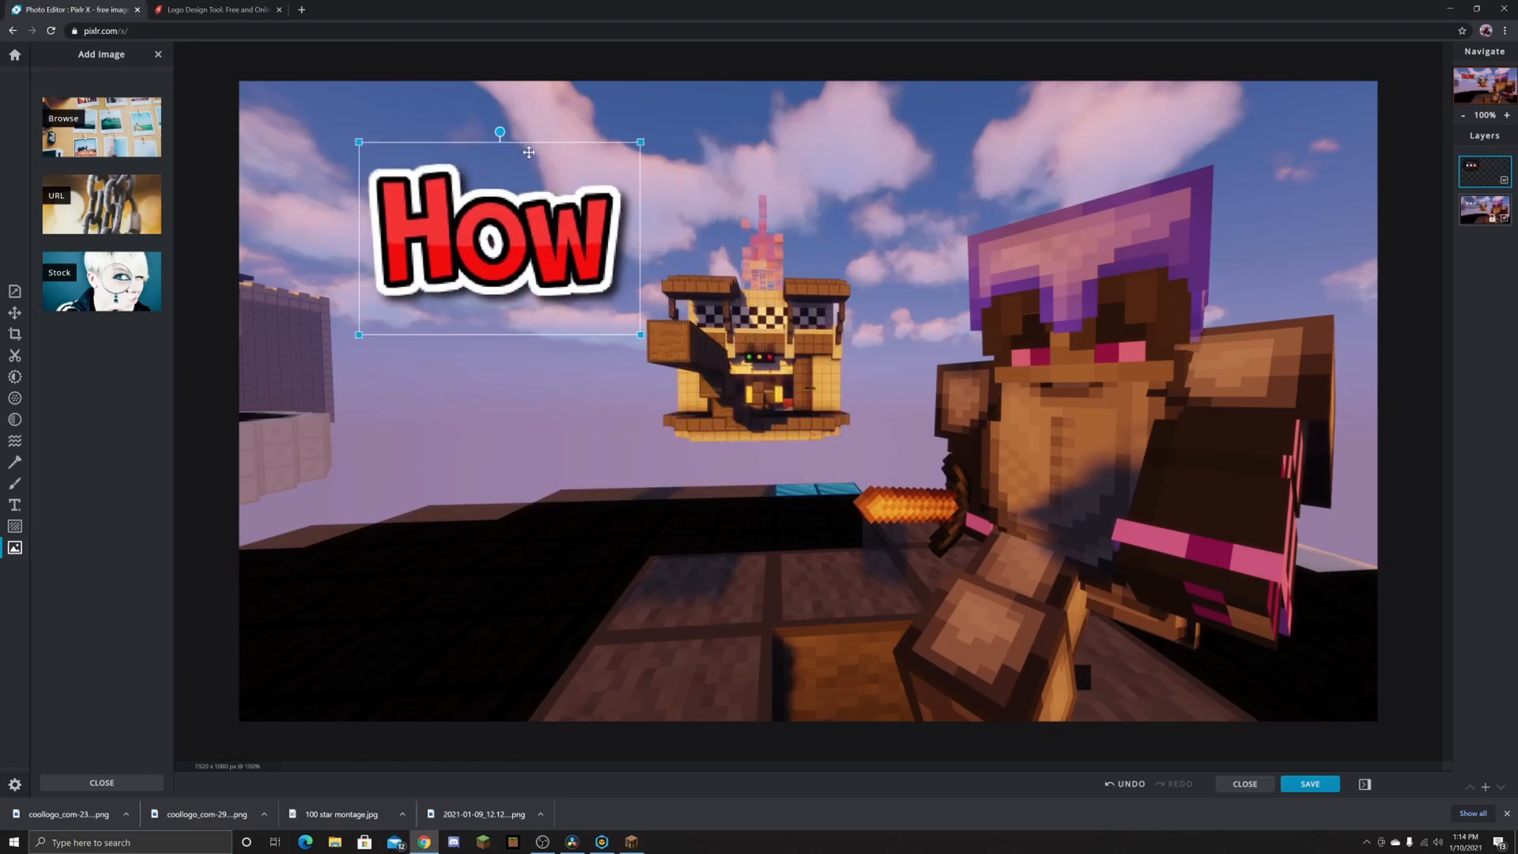
drag(499, 132, 484, 140)
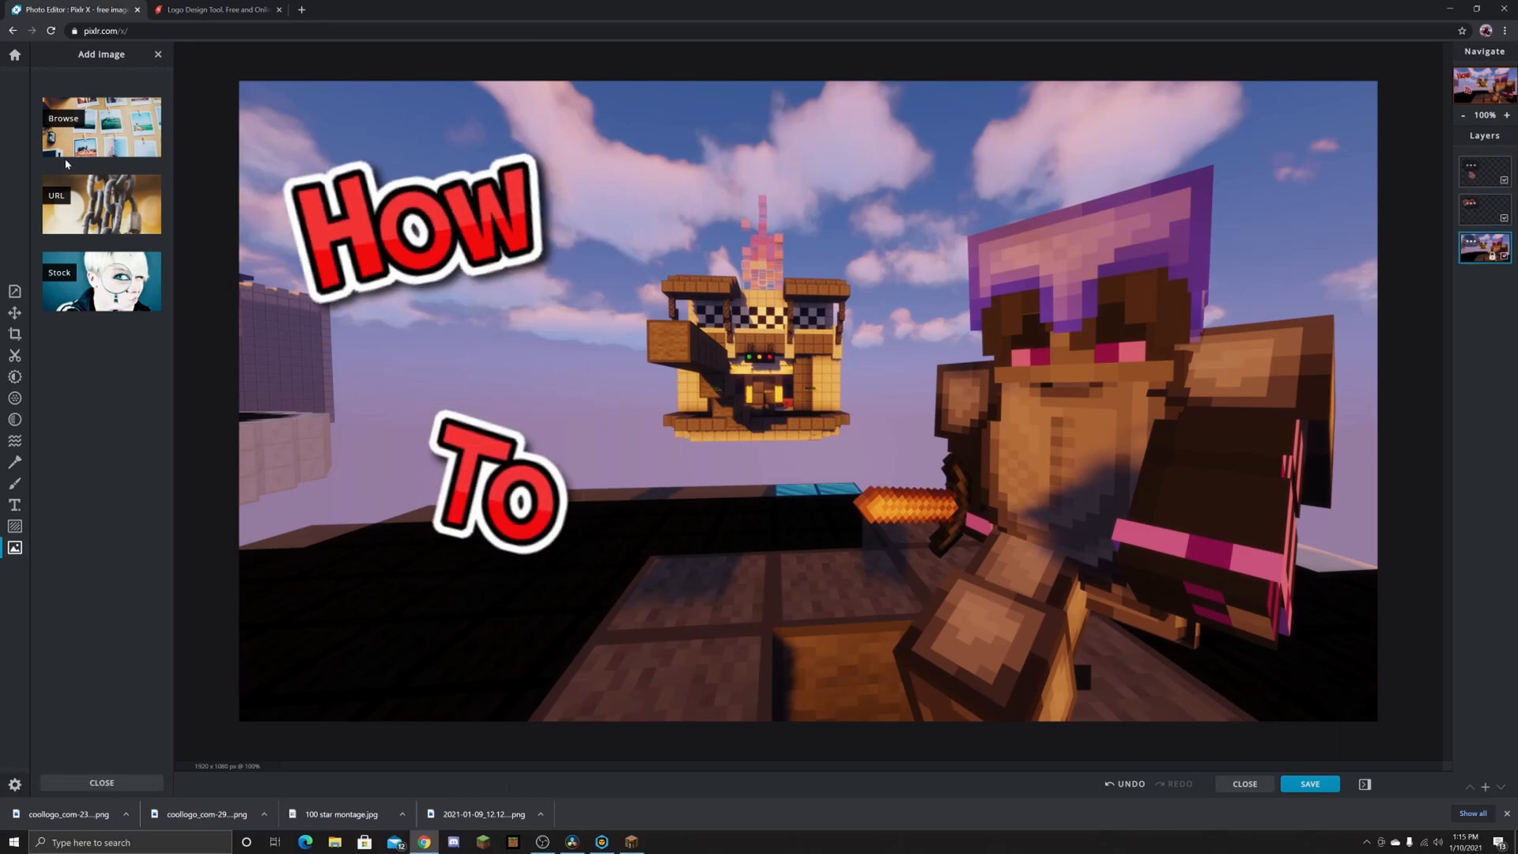
Step: Add the red arrow image file to the current document as a new layer
click(104, 141)
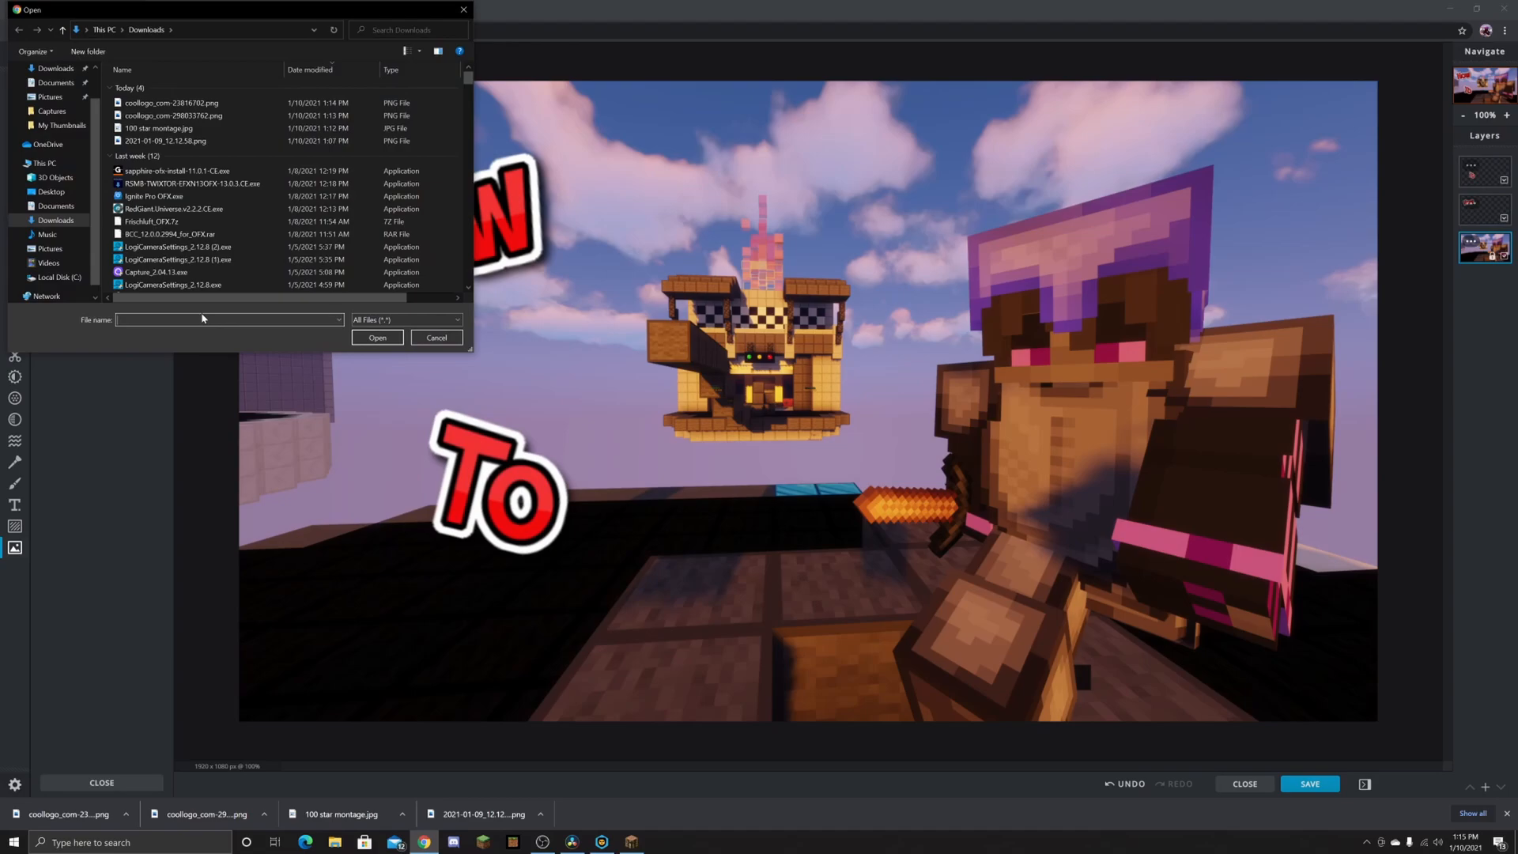
text(red)
click(154, 330)
click(378, 337)
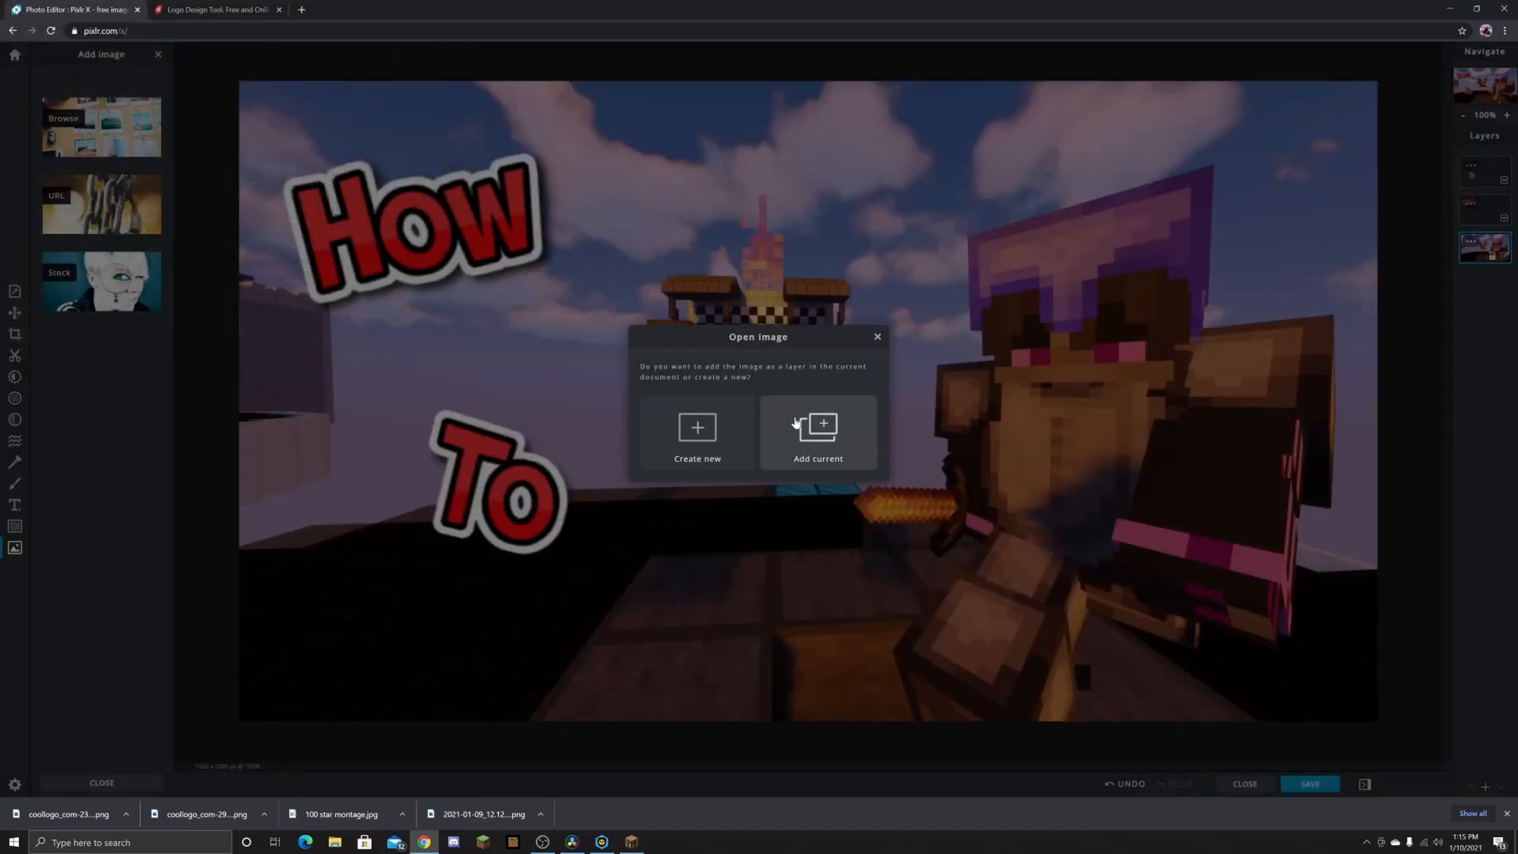
click(822, 430)
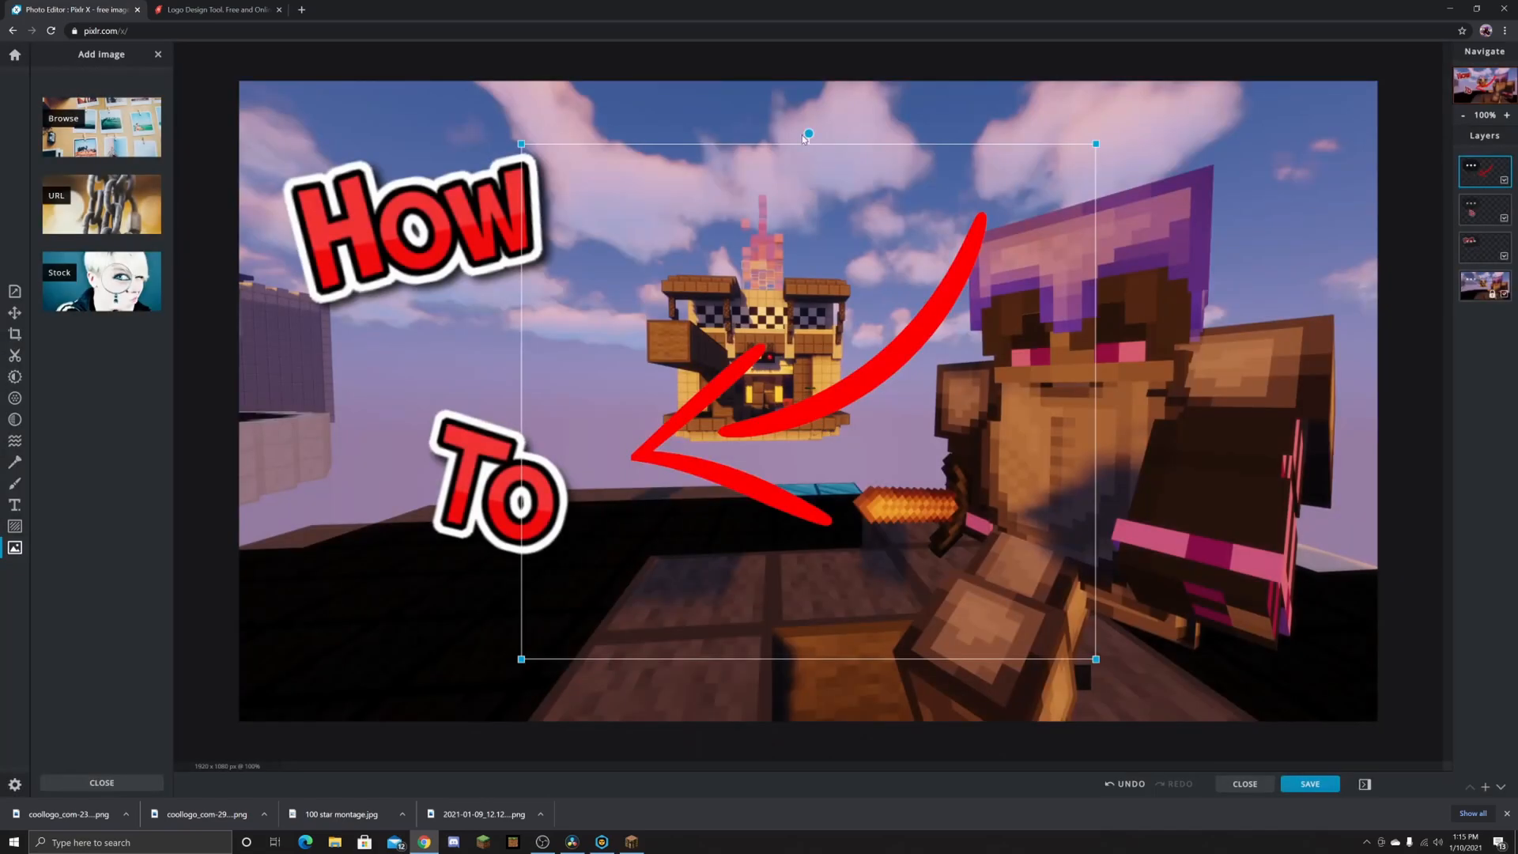
Step: Rotate the red arrow 180 degrees clockwise and shrink it to about 268 px wide, pointing at the floating building
click(11, 313)
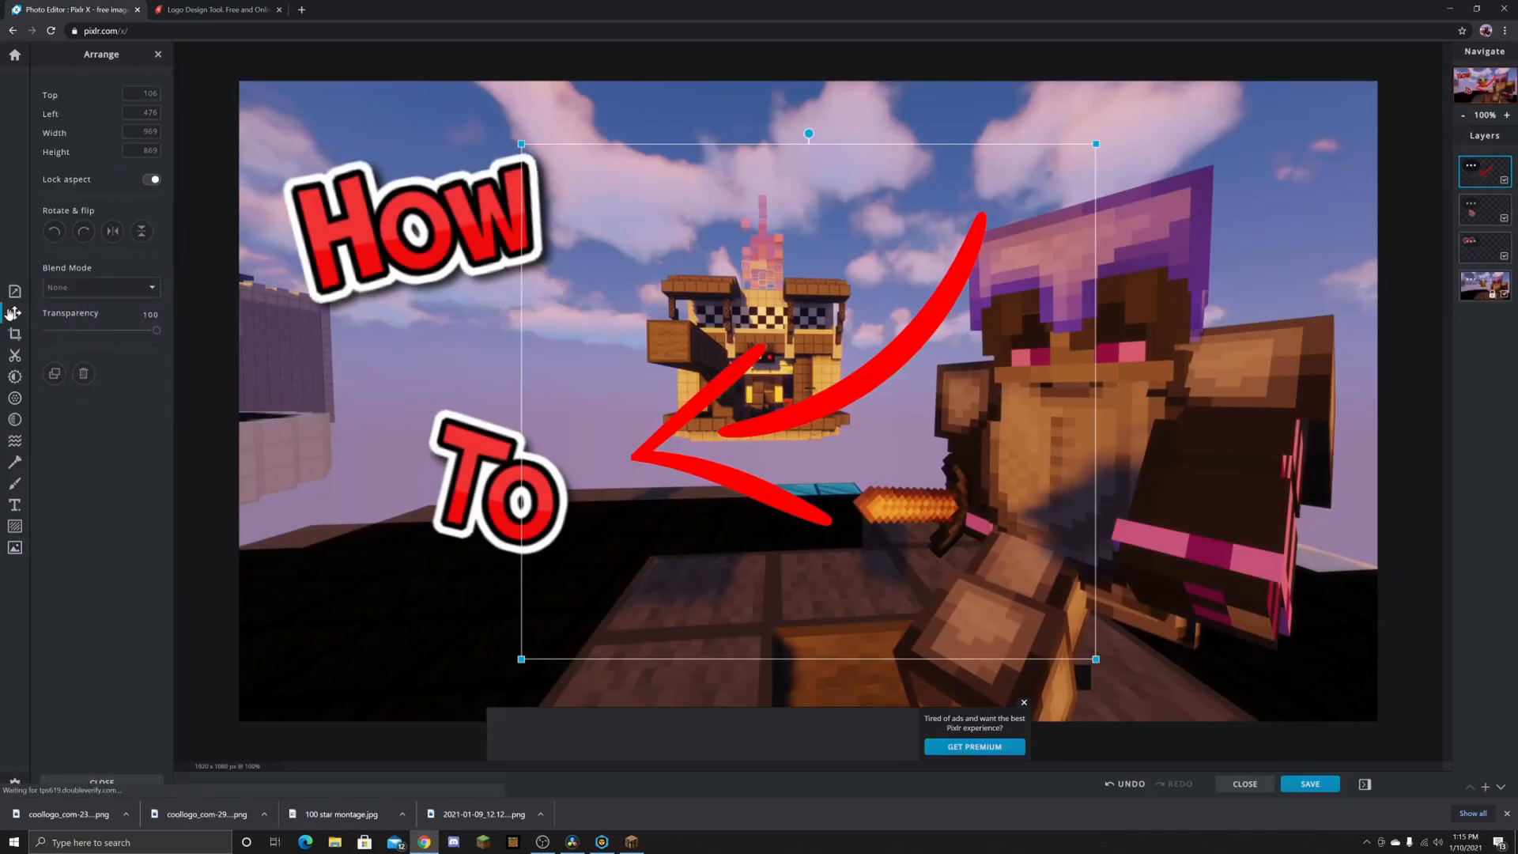
click(82, 233)
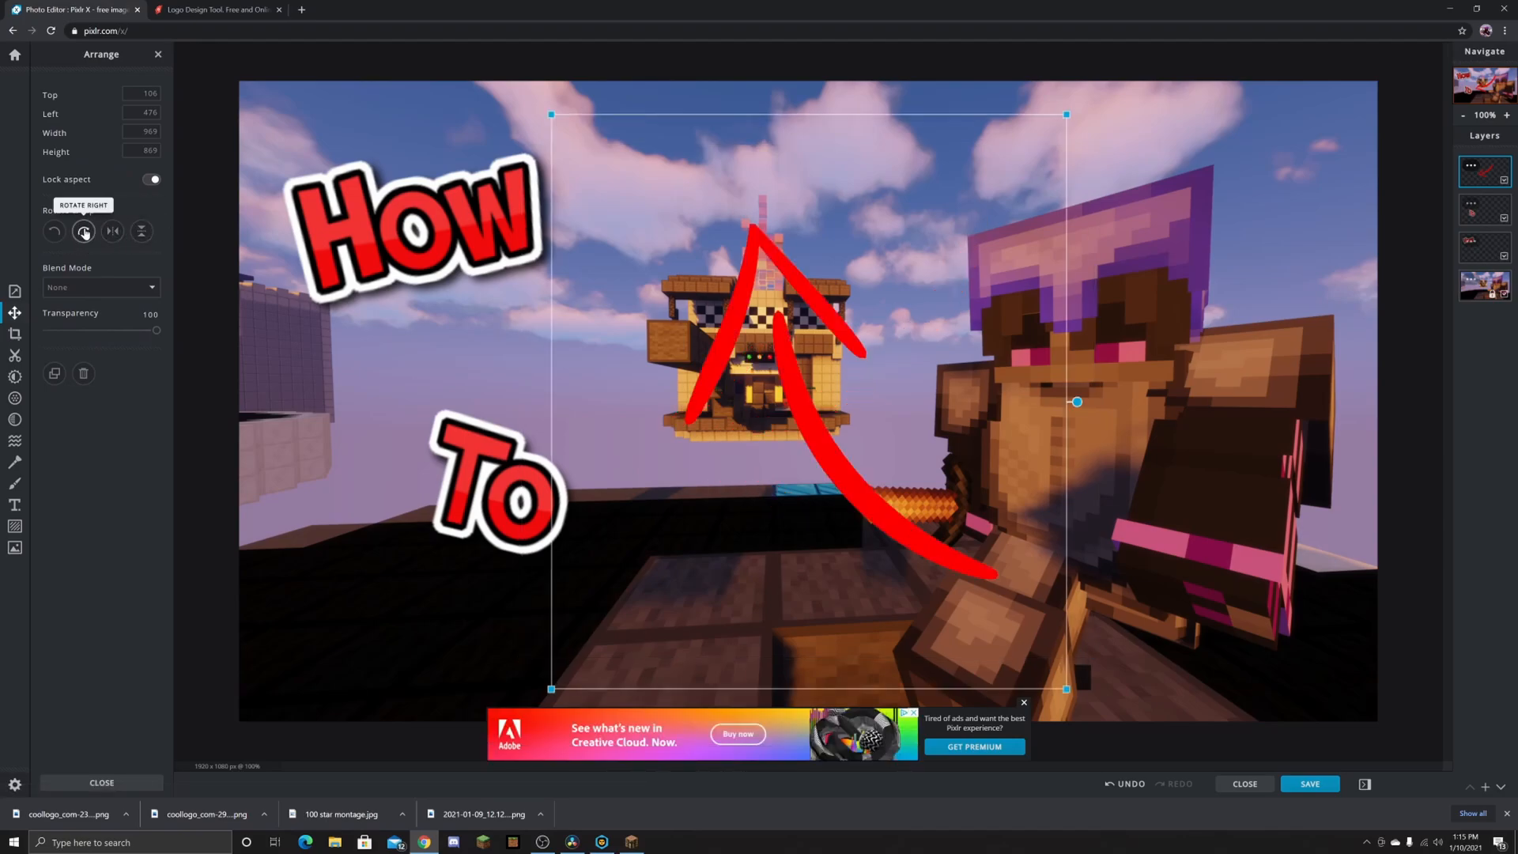
click(82, 232)
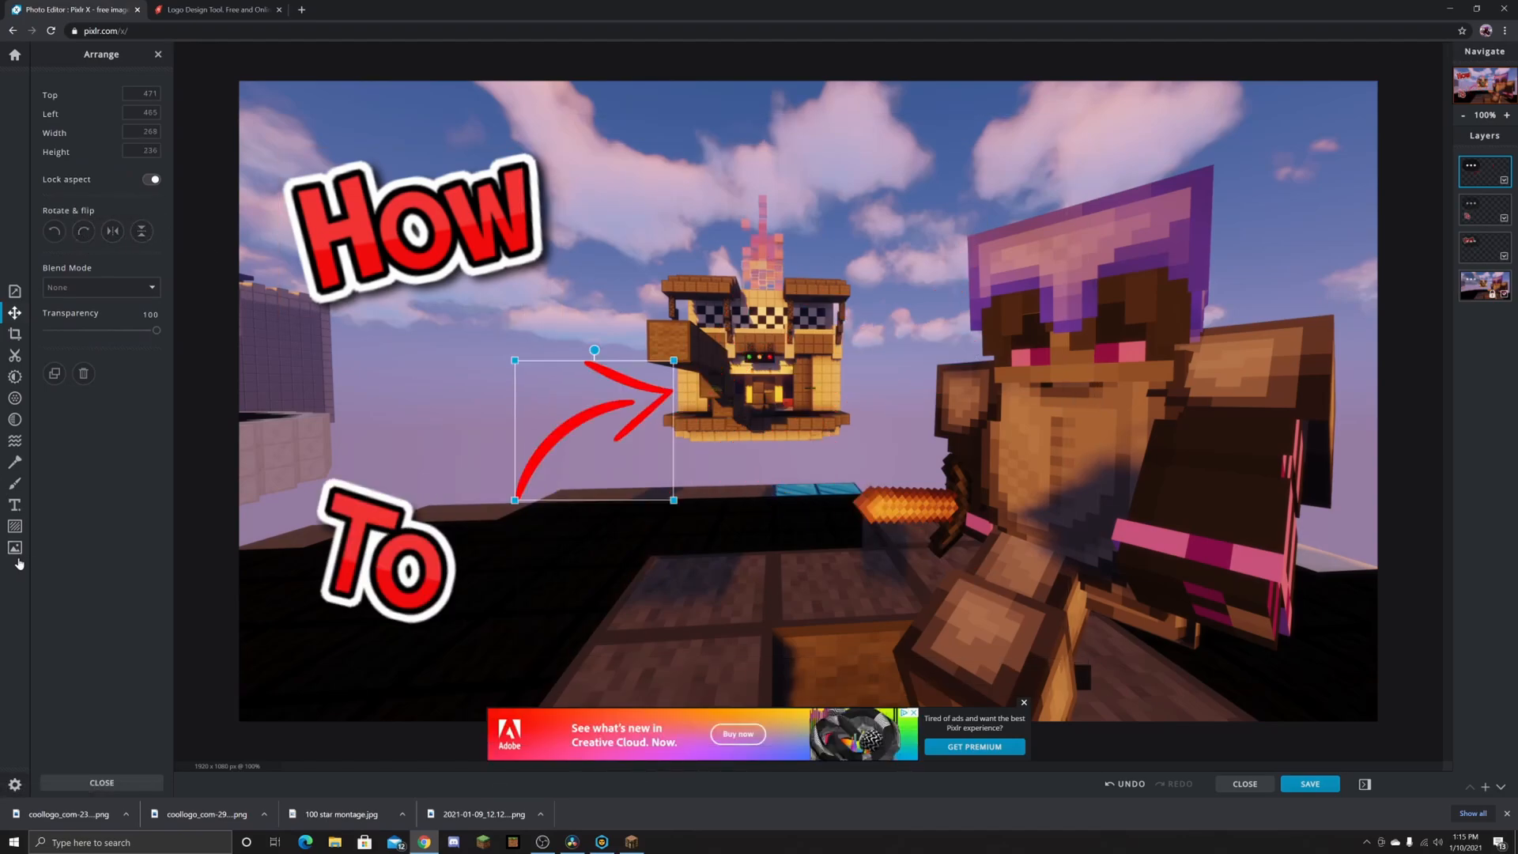
Step: Add "100 star montage.jpg" as a layer in the current document and place it small and tilted at the arrow's tip
click(14, 547)
click(127, 150)
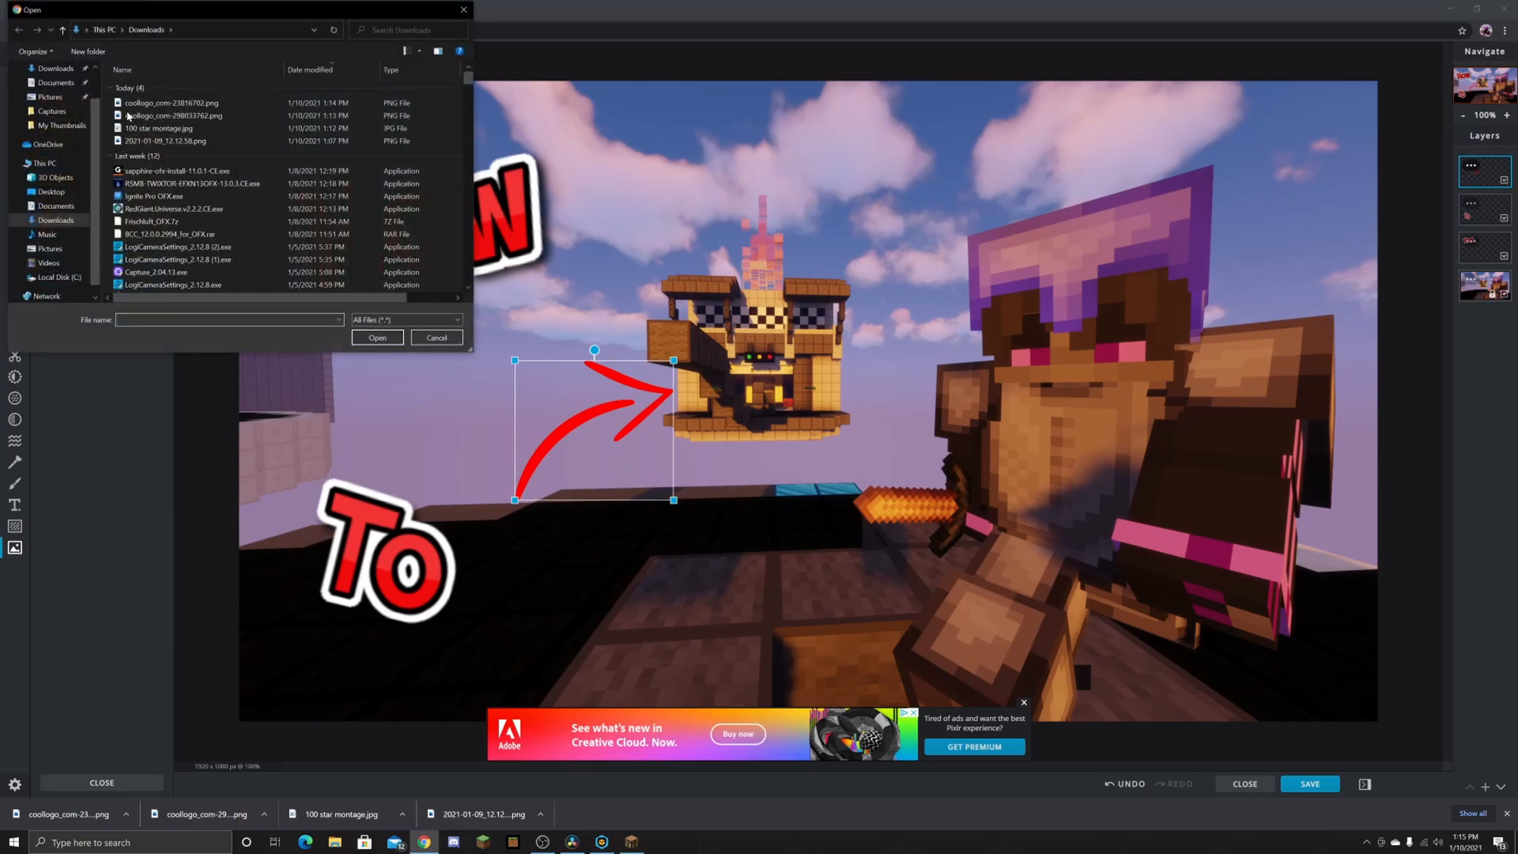
click(169, 131)
click(380, 338)
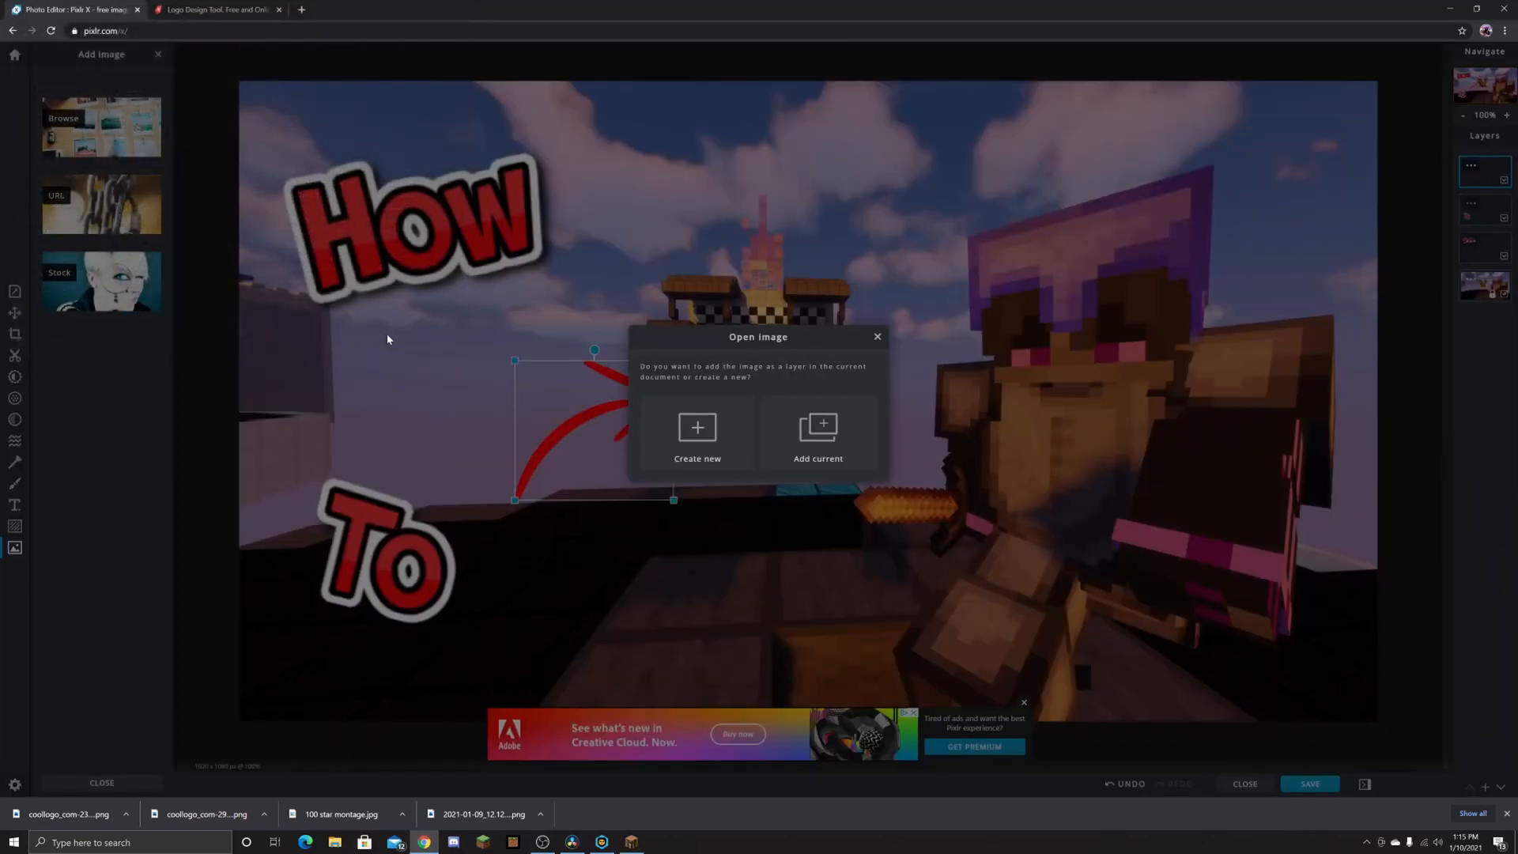
click(822, 428)
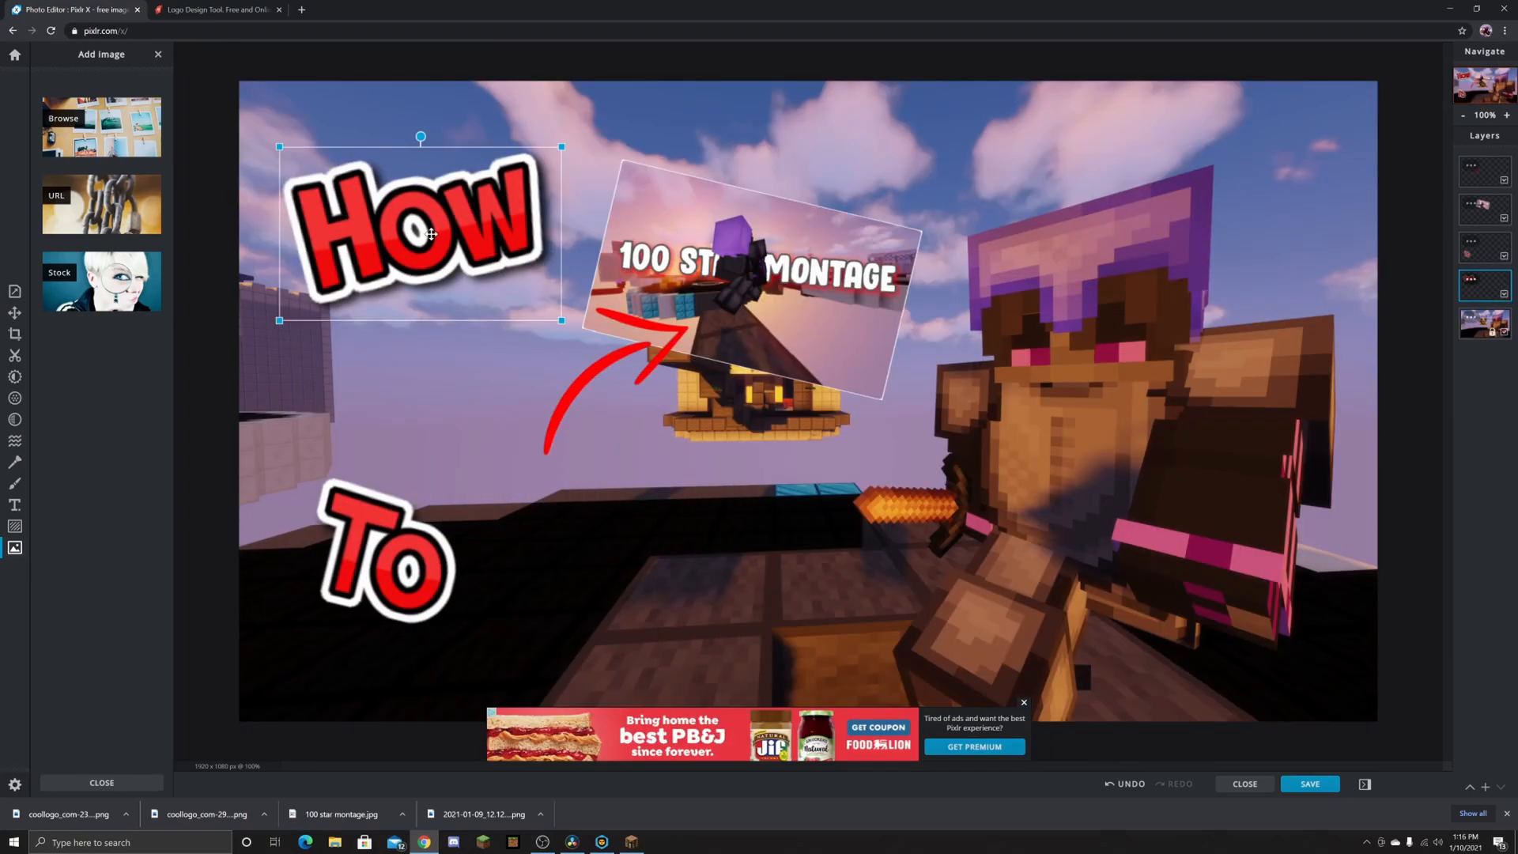
Step: Delete the "How" logo layer, and change the logo text to "Make" in the FlamingText editor
key(Delete)
click(272, 9)
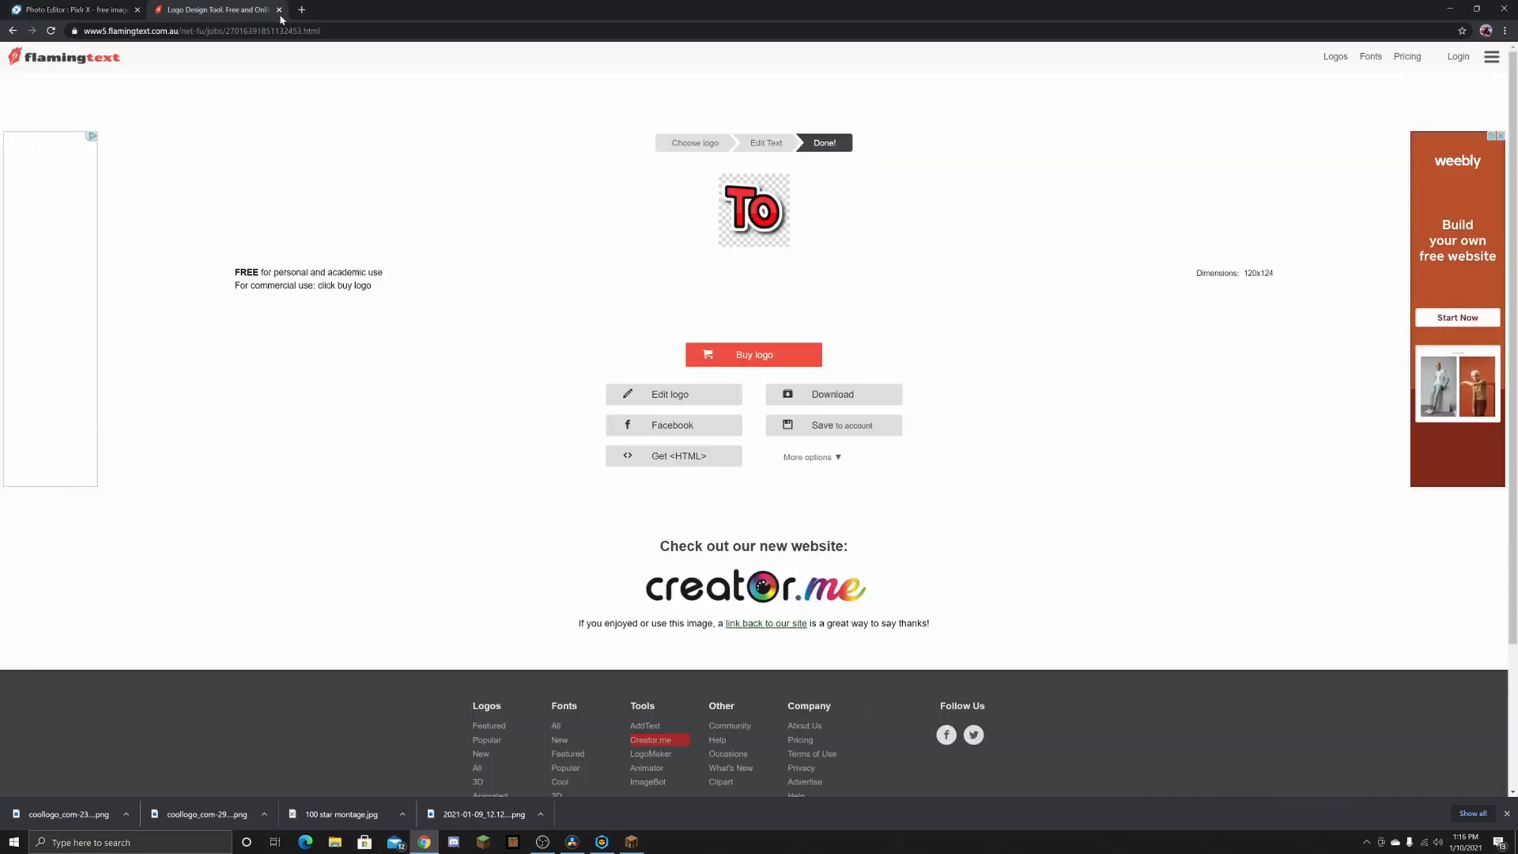
click(671, 393)
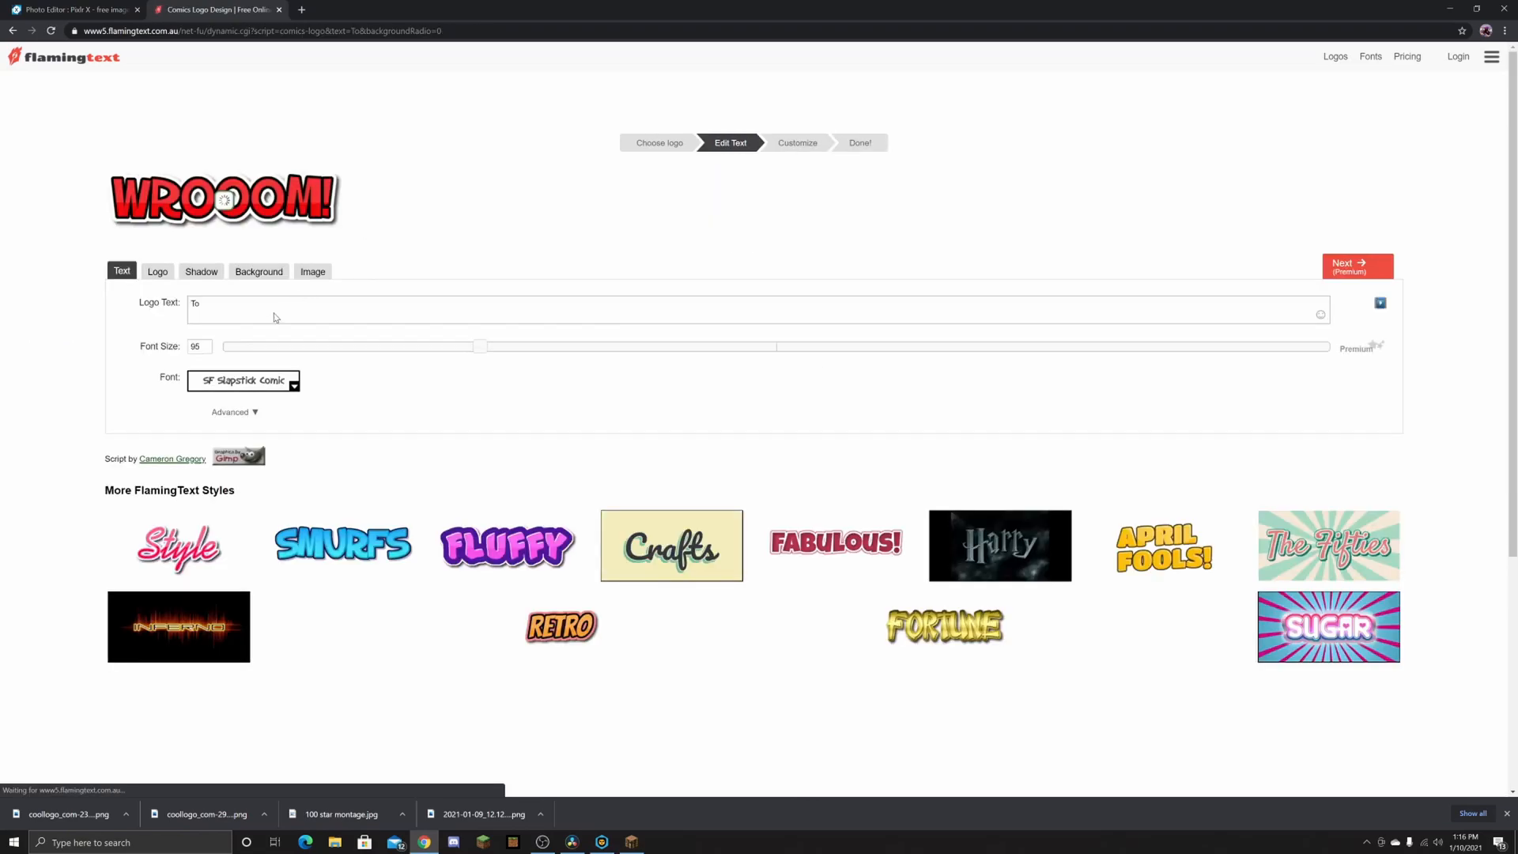
double_click(276, 315)
text(Make)
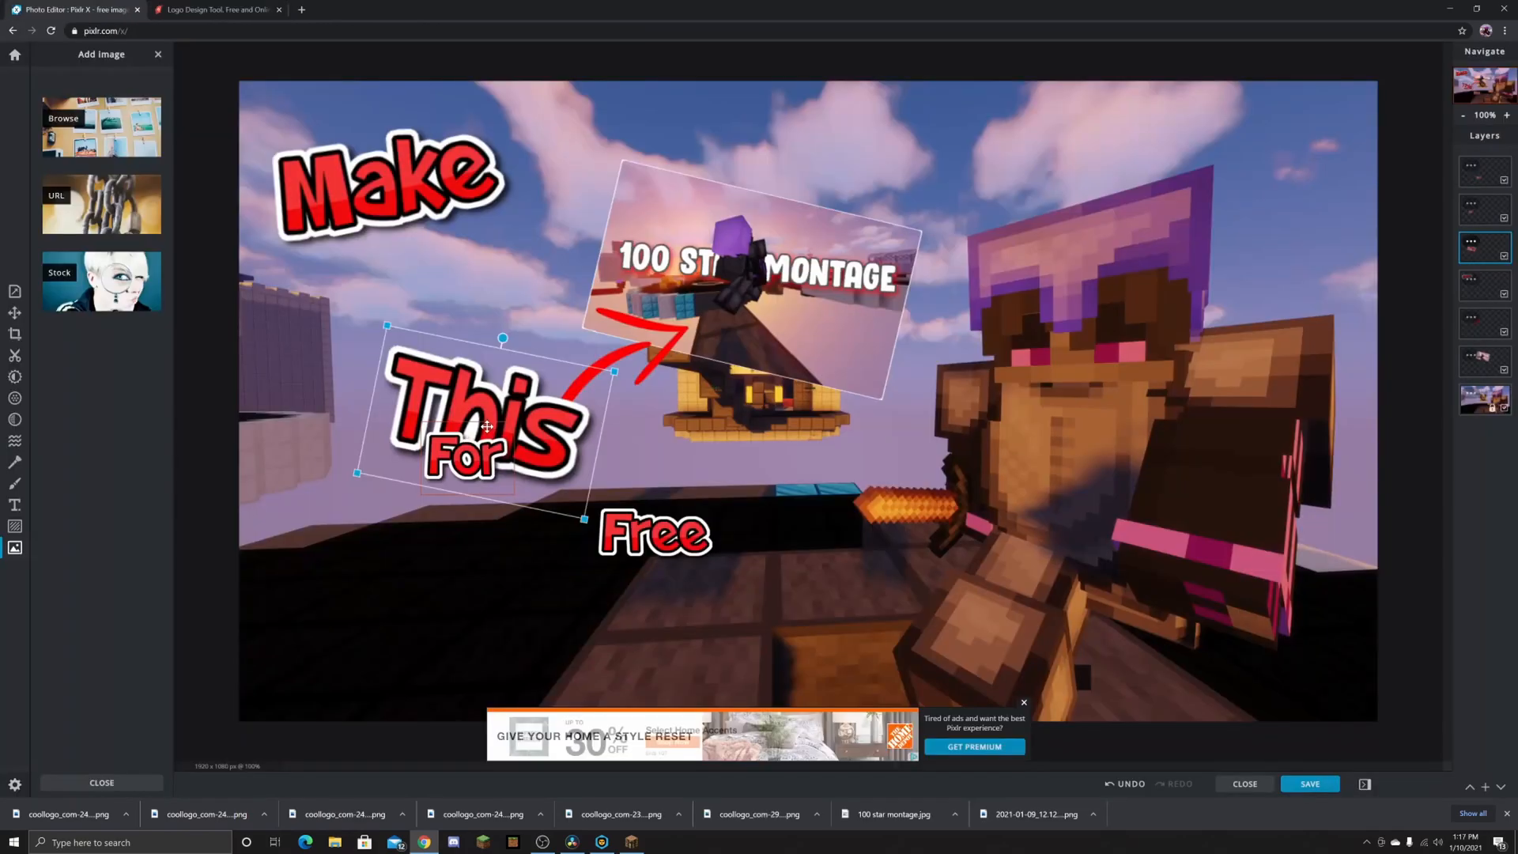
Step: Shrink the "This" logo slightly and place it below "Make", beside the red arrow
drag(487, 427, 415, 340)
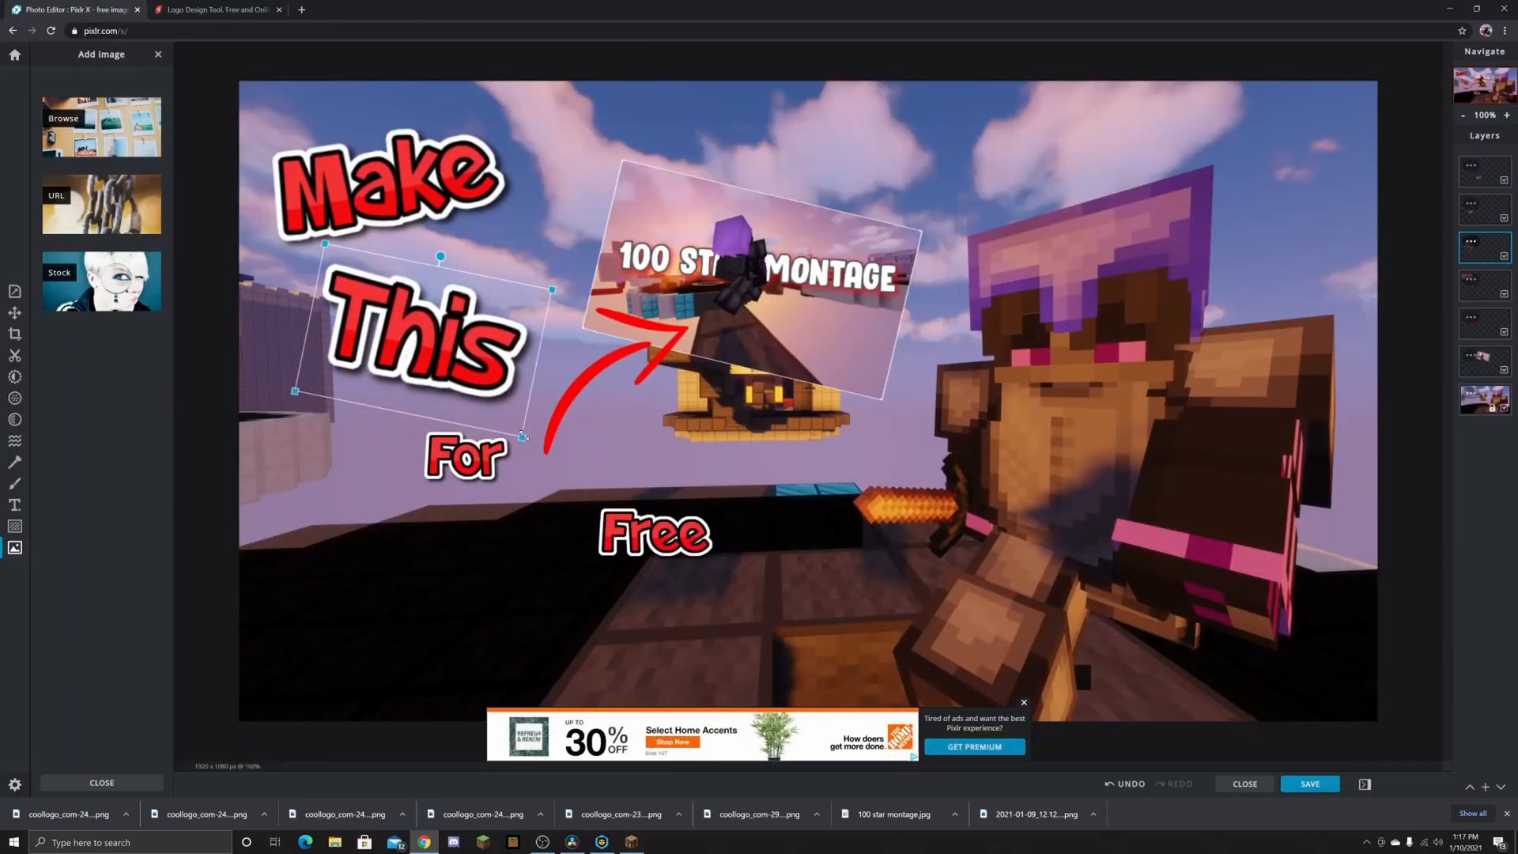
drag(495, 399, 482, 381)
drag(408, 326, 438, 350)
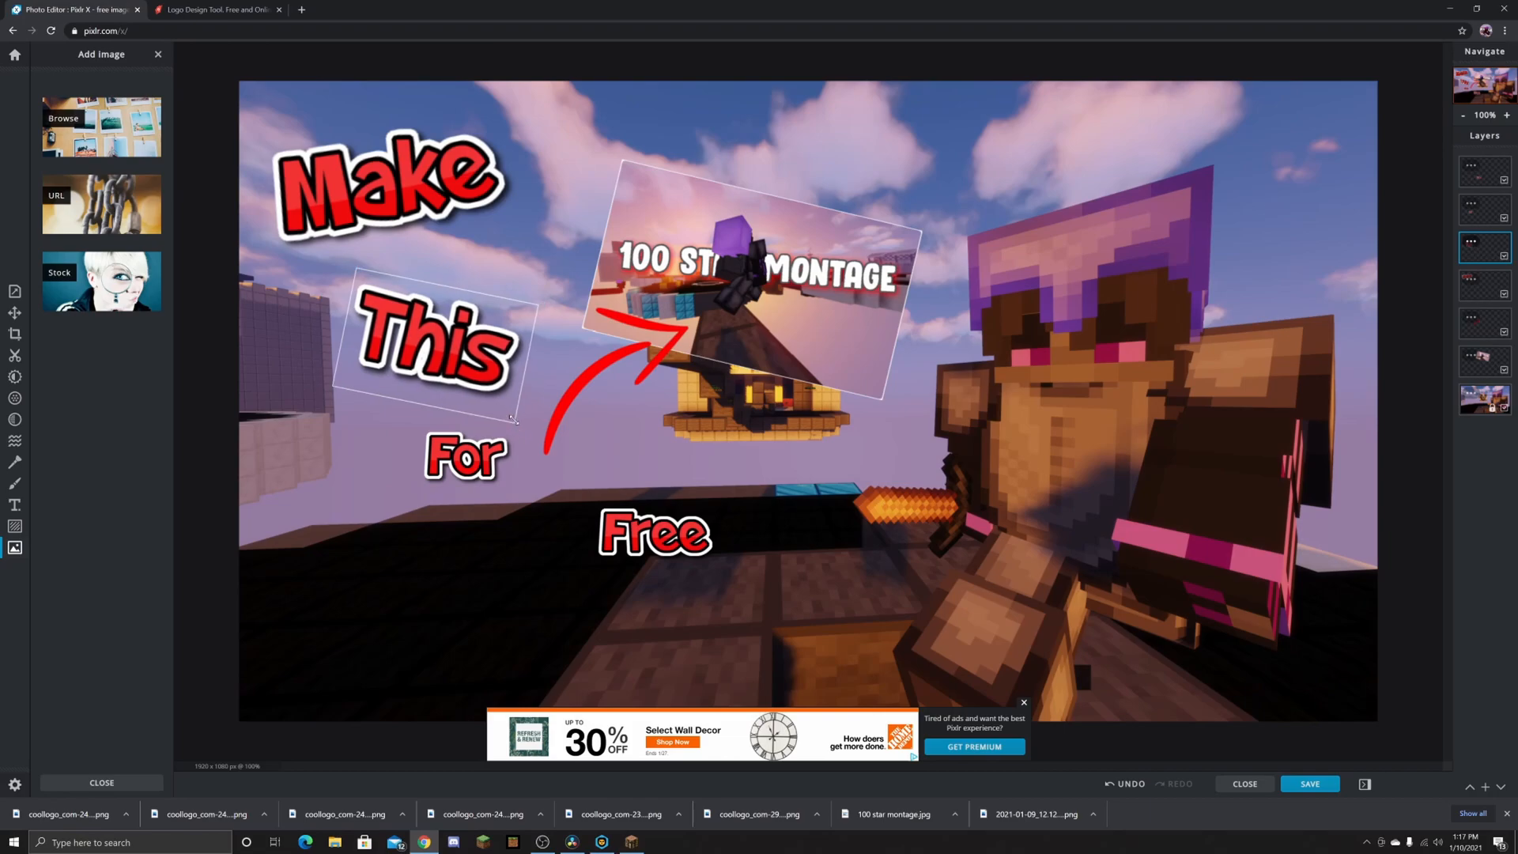
click(636, 343)
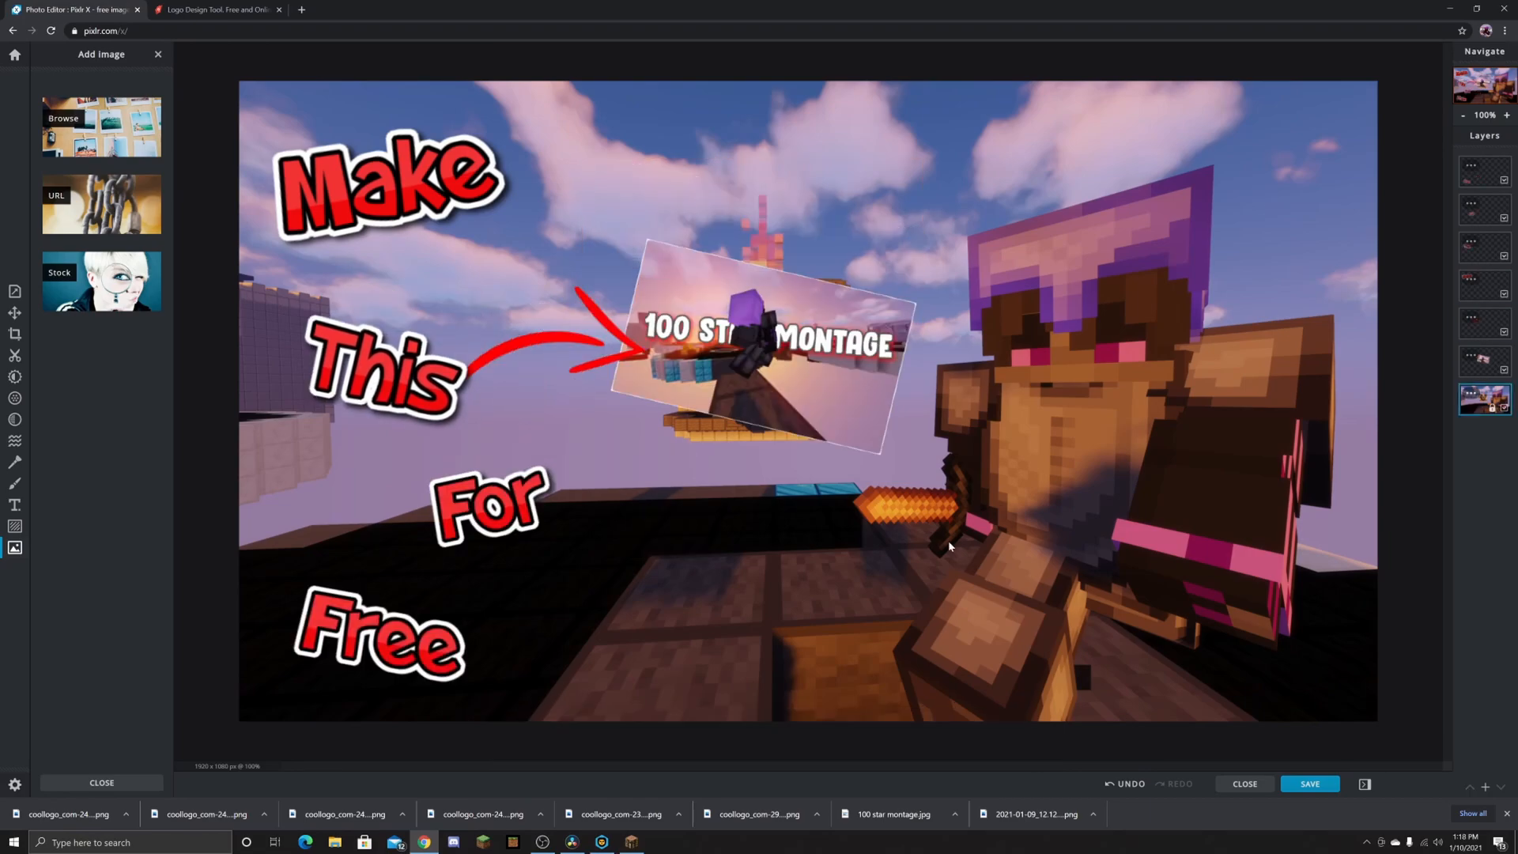
Step: Enlarge the "For" and "Free" logos slightly
click(555, 480)
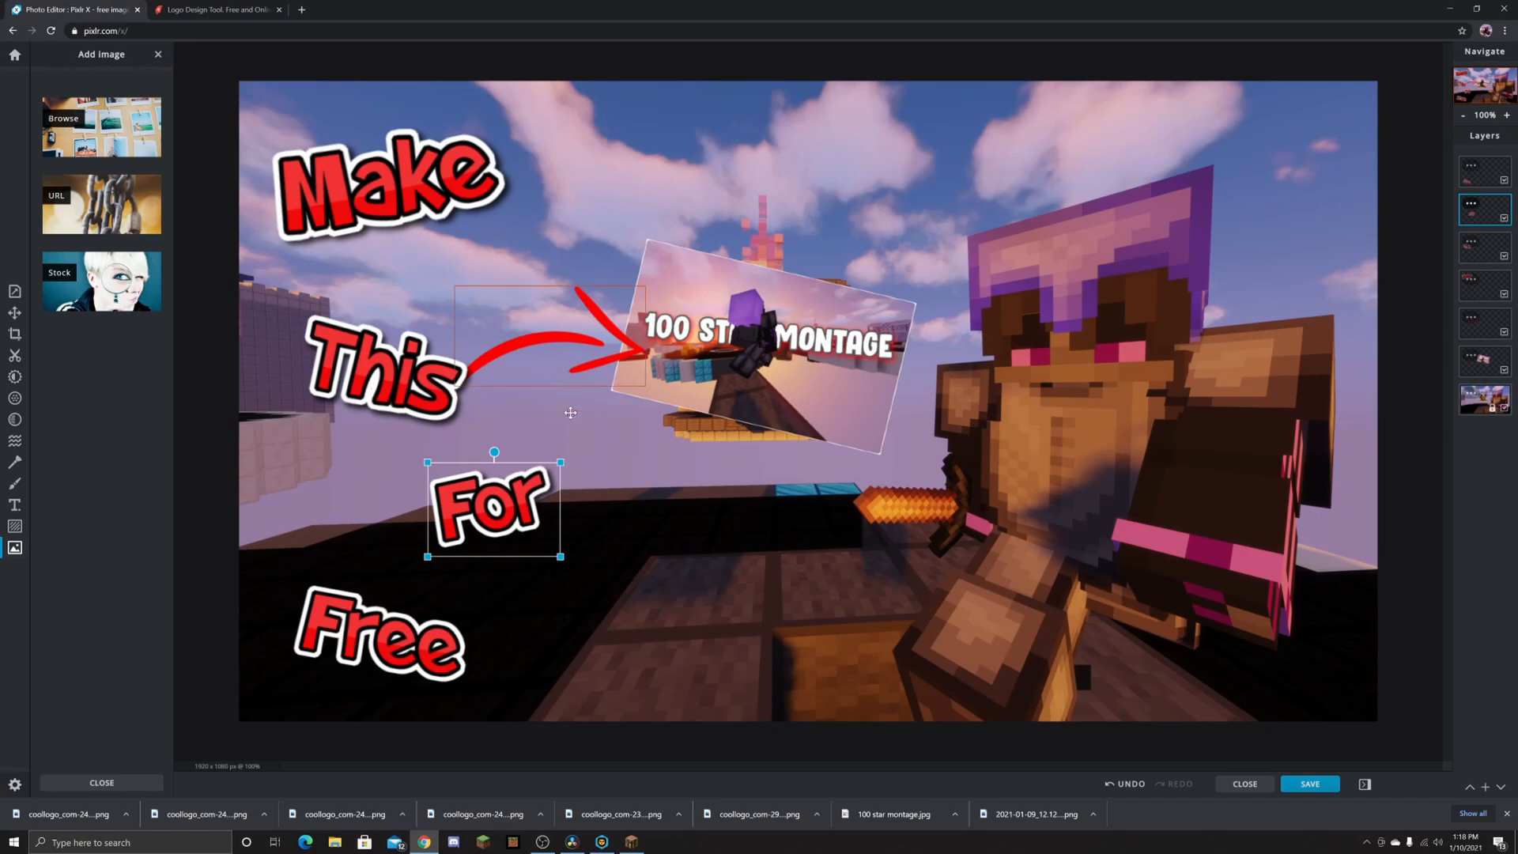
drag(561, 461, 578, 440)
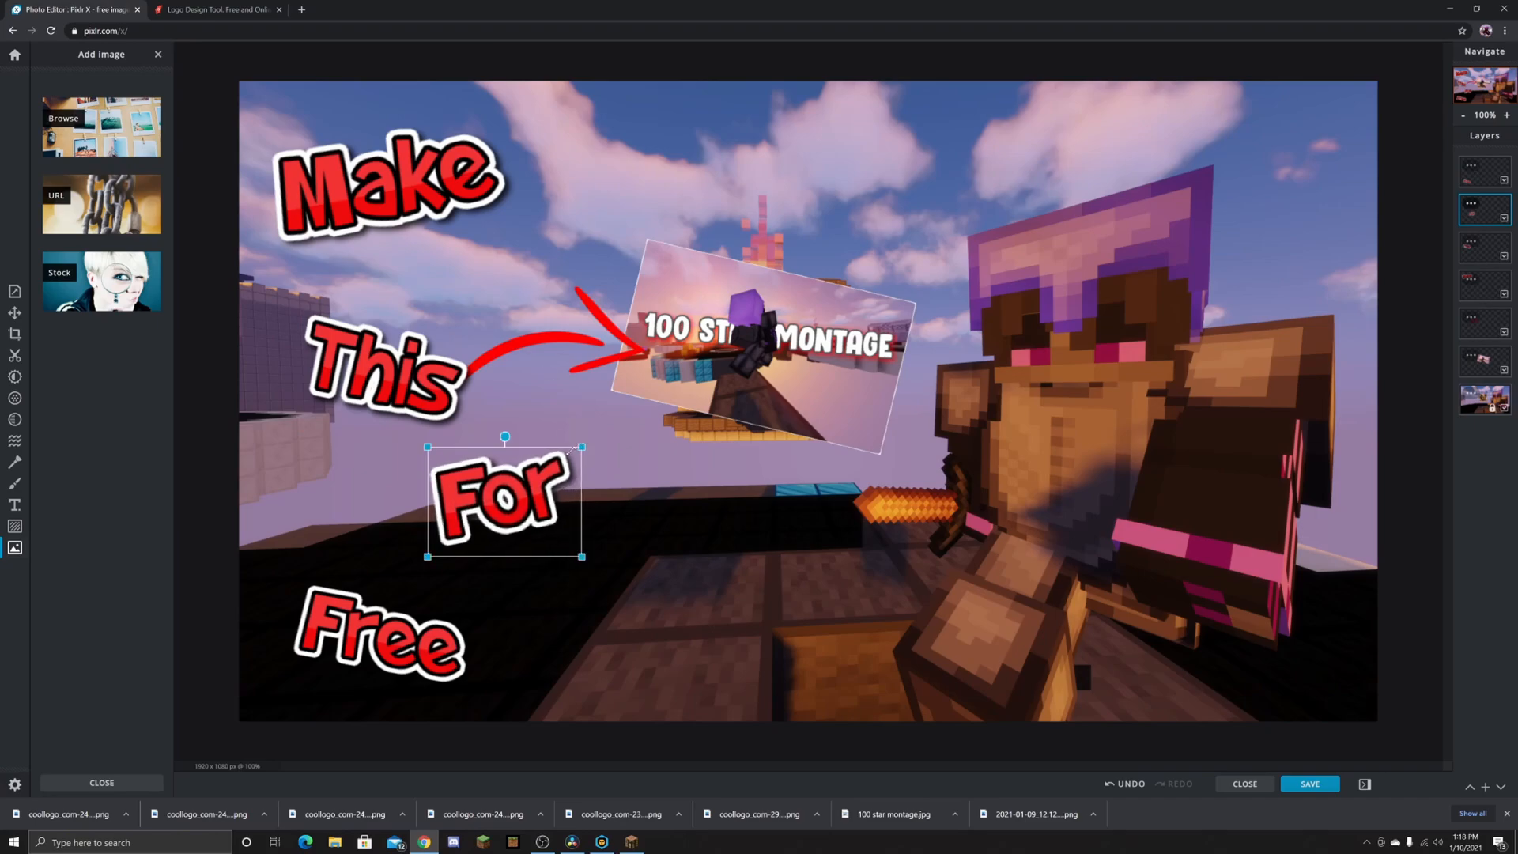
click(289, 601)
drag(292, 584, 271, 572)
click(1381, 431)
Step: Add a thin white frame from the Rounded Corner border elements around the whole thumbnail
scroll(1382, 429, down, 5)
scroll(1380, 439, up, 3)
scroll(1377, 451, down, 2)
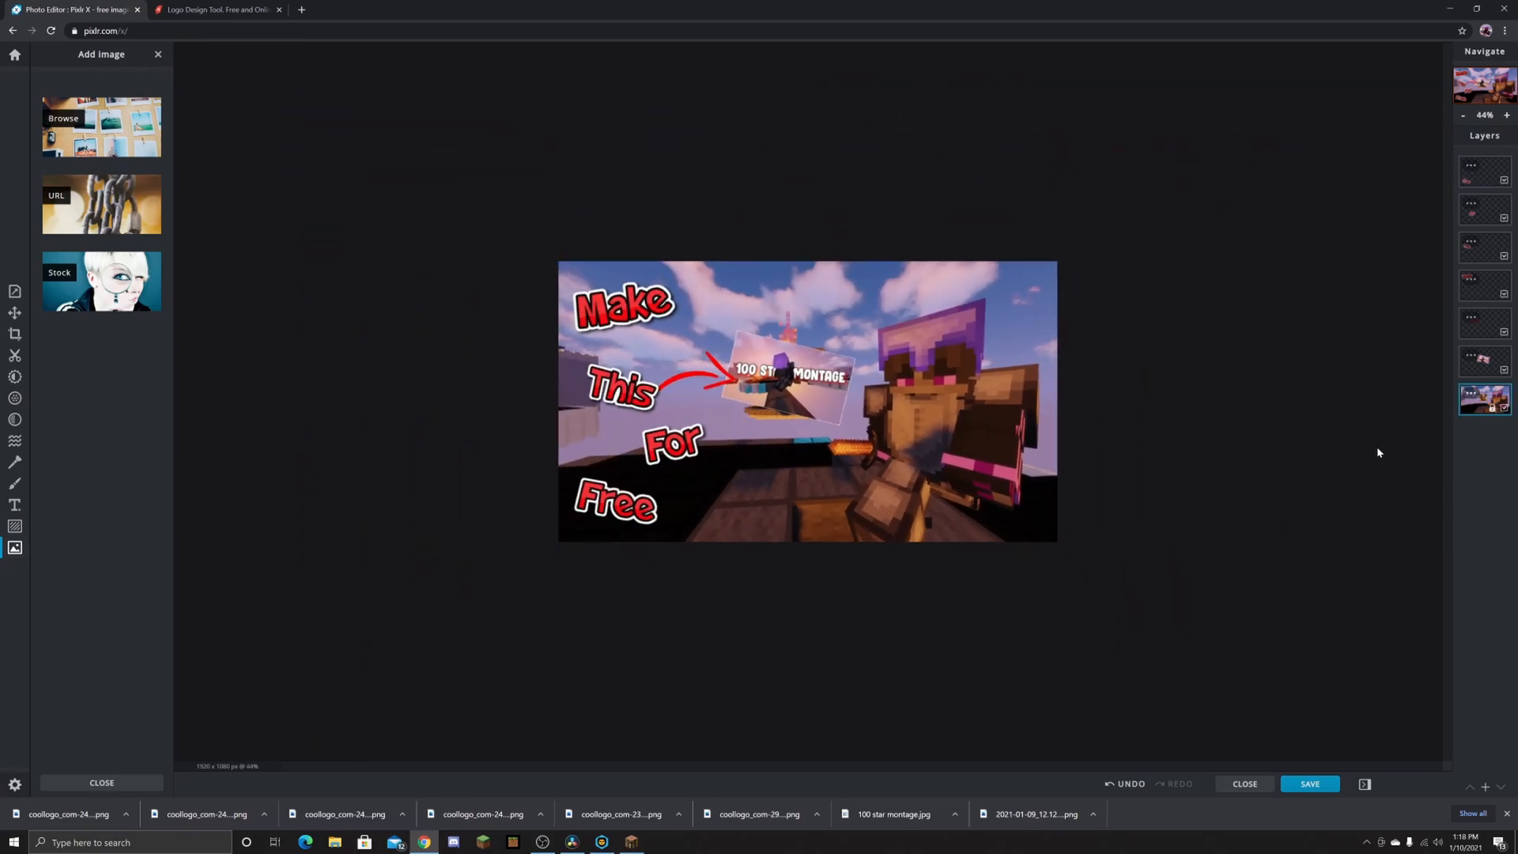
scroll(1377, 453, up, 2)
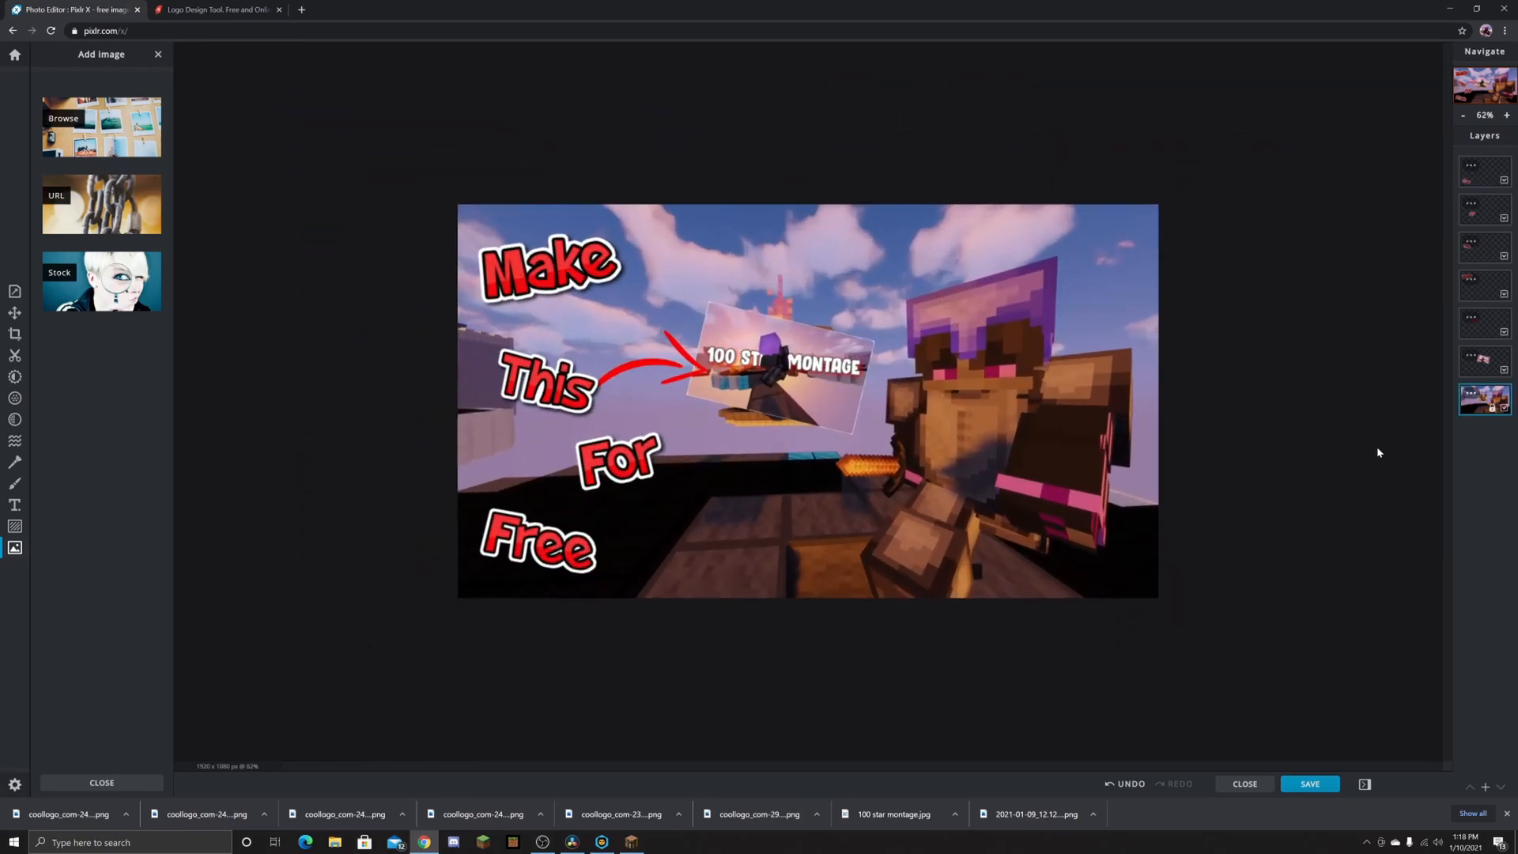
click(14, 527)
click(108, 225)
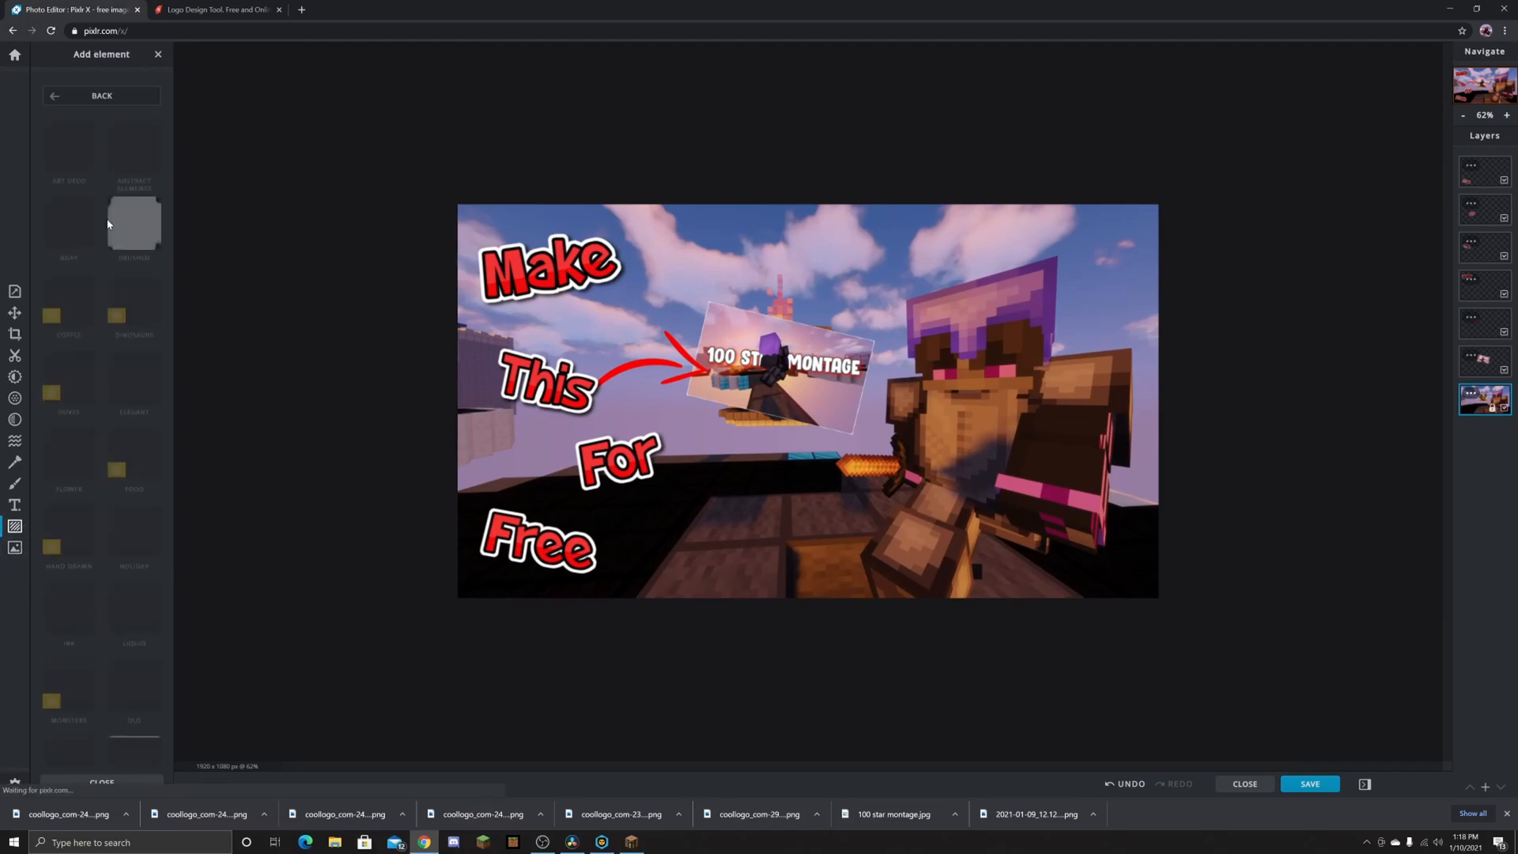
scroll(99, 571, down, 2)
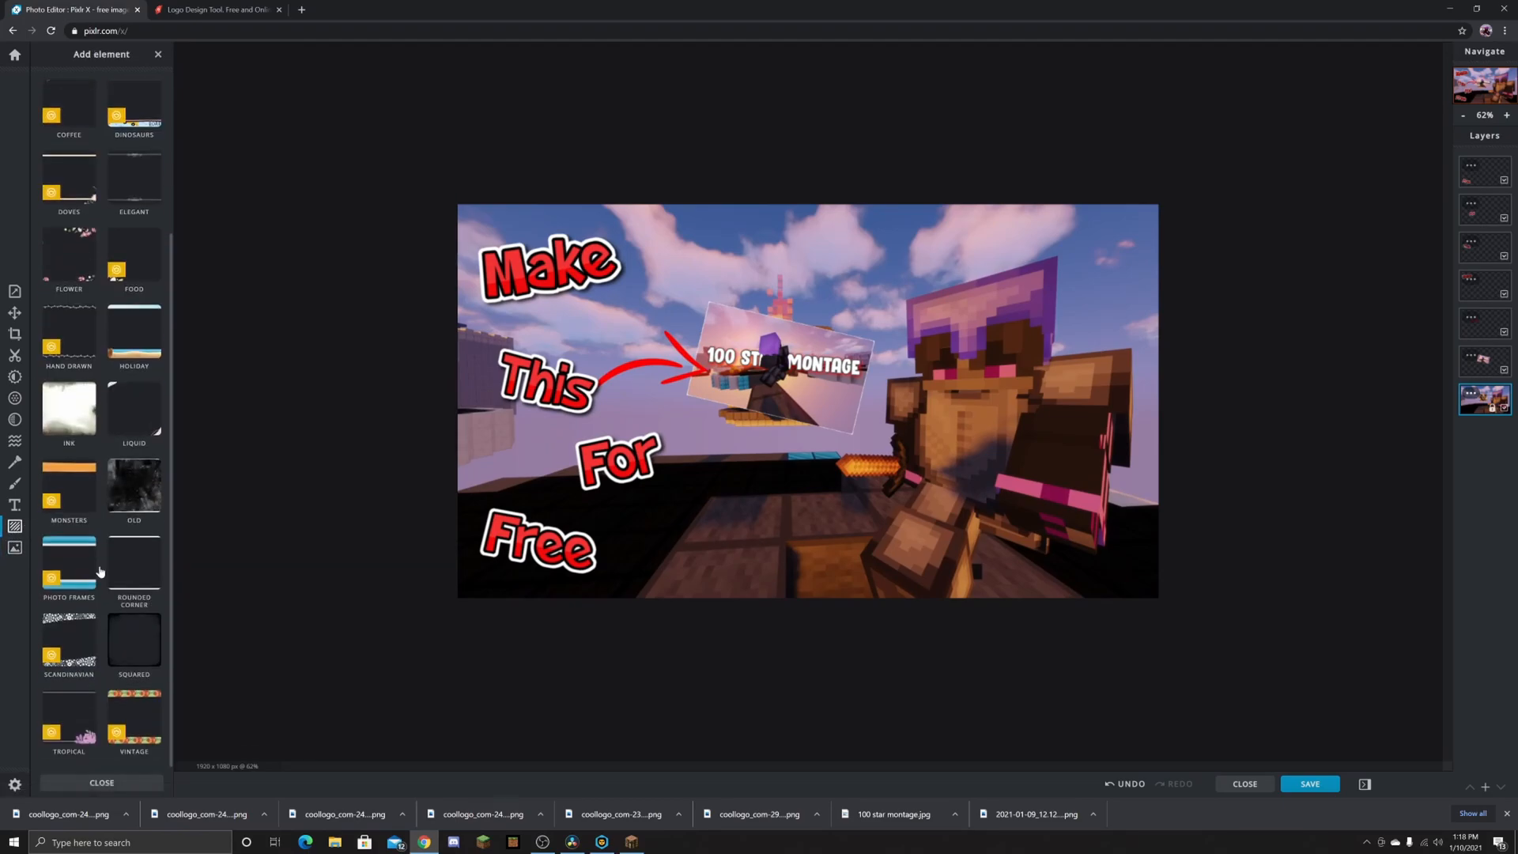
click(151, 555)
scroll(126, 413, down, 2)
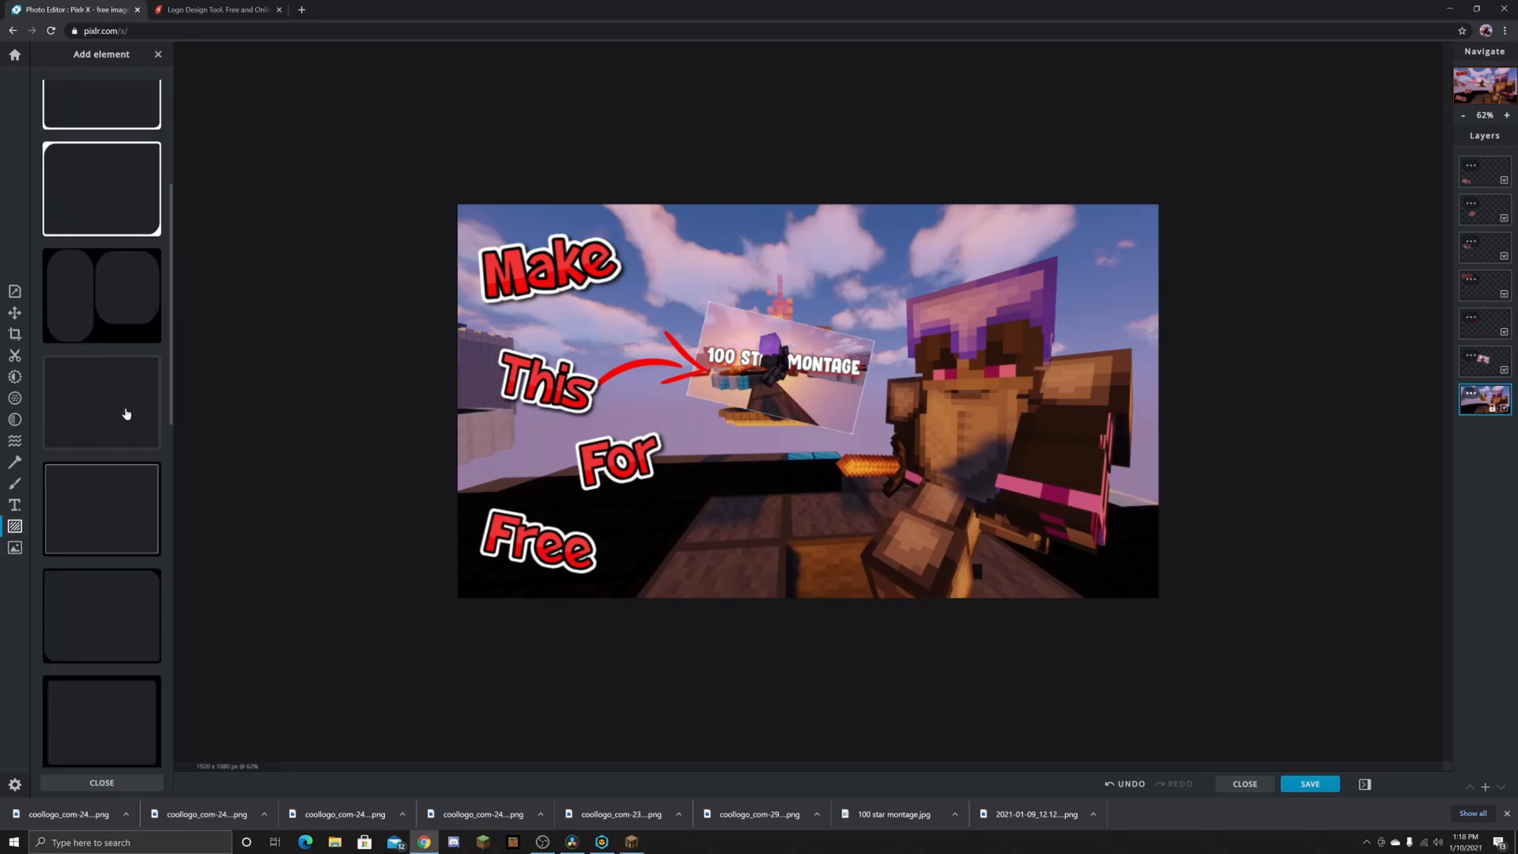
scroll(126, 414, down, 3)
click(138, 350)
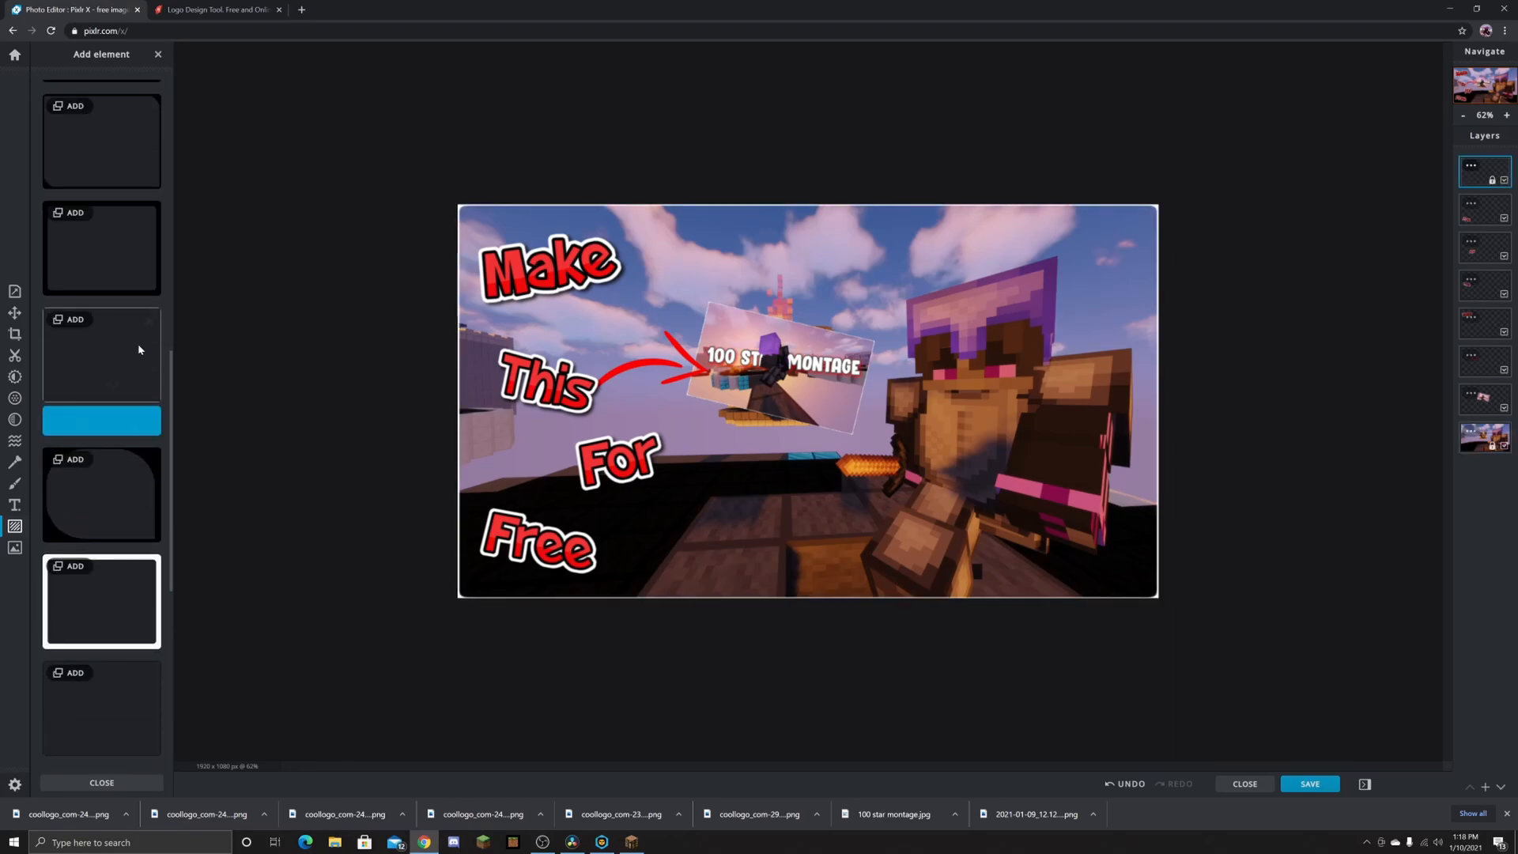
Step: Export the thumbnail as a high-quality JPG named "thumbnail tutorial"
scroll(1285, 425, up, 1)
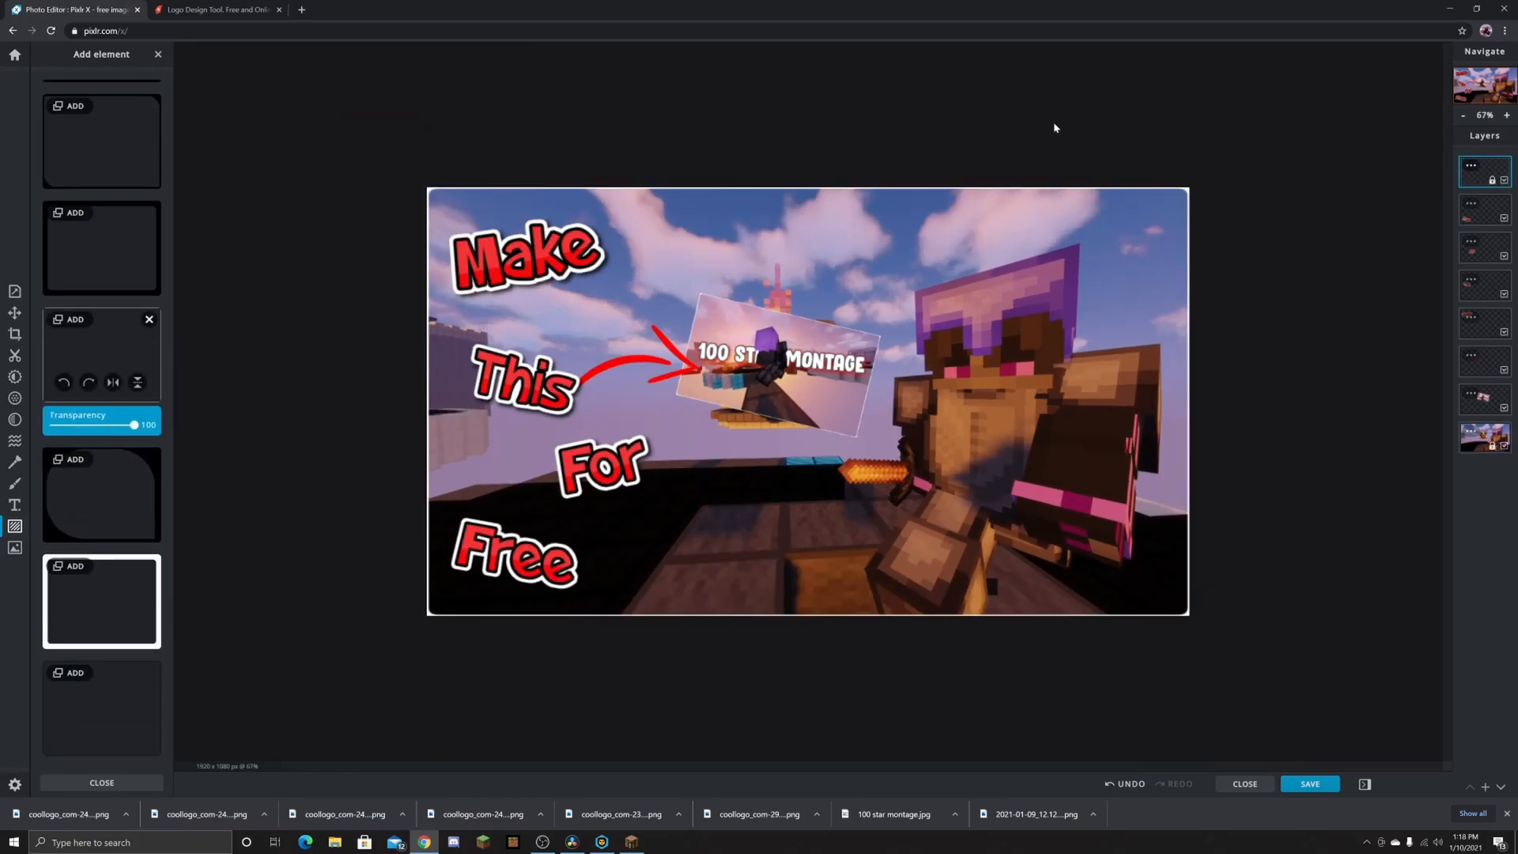
click(1506, 814)
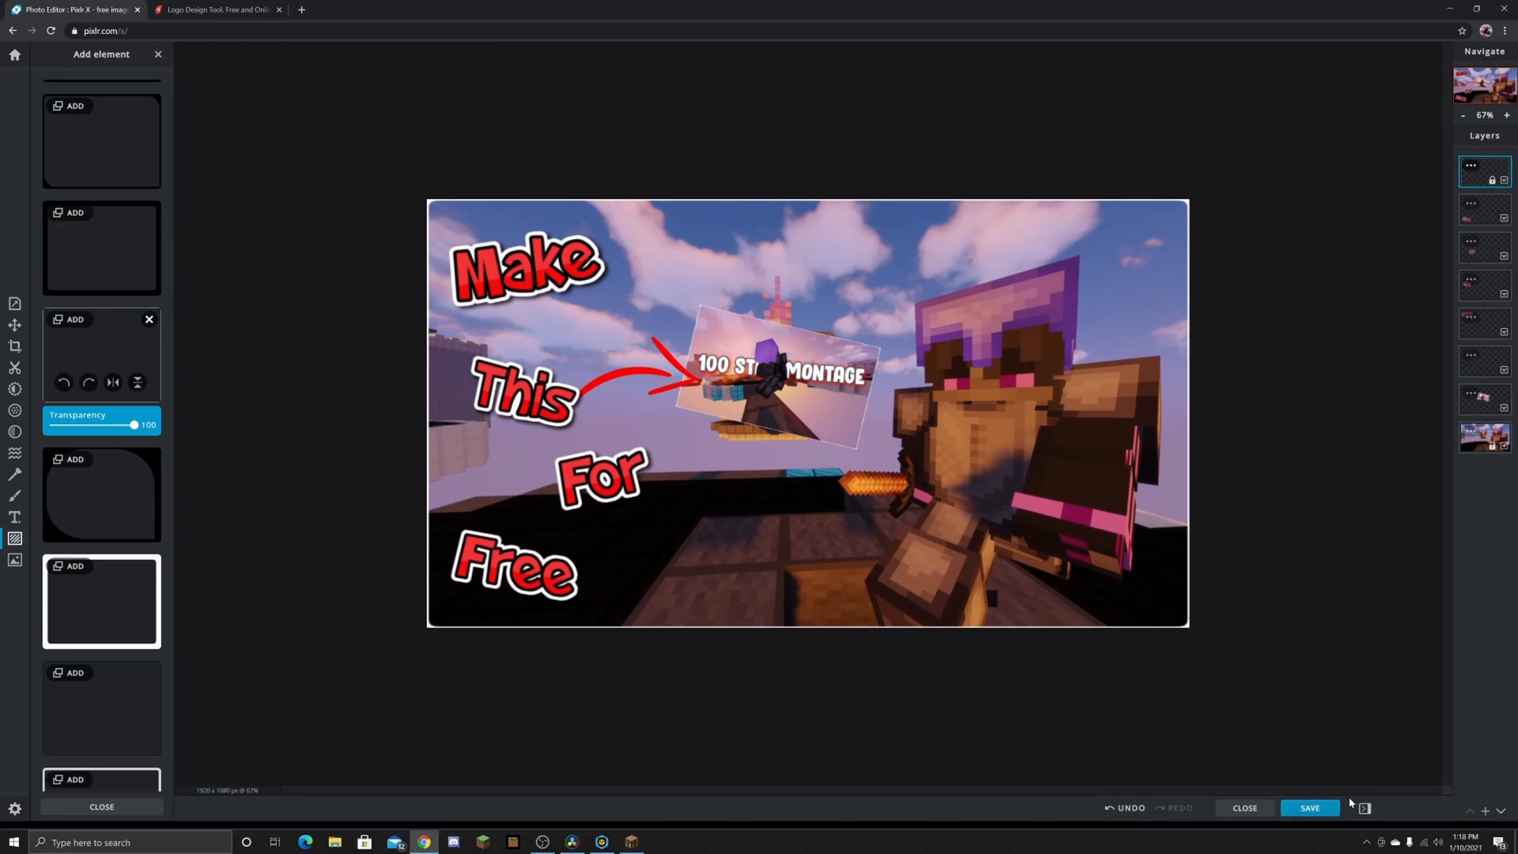
click(1326, 819)
double_click(815, 354)
text(thumbnail tutorial)
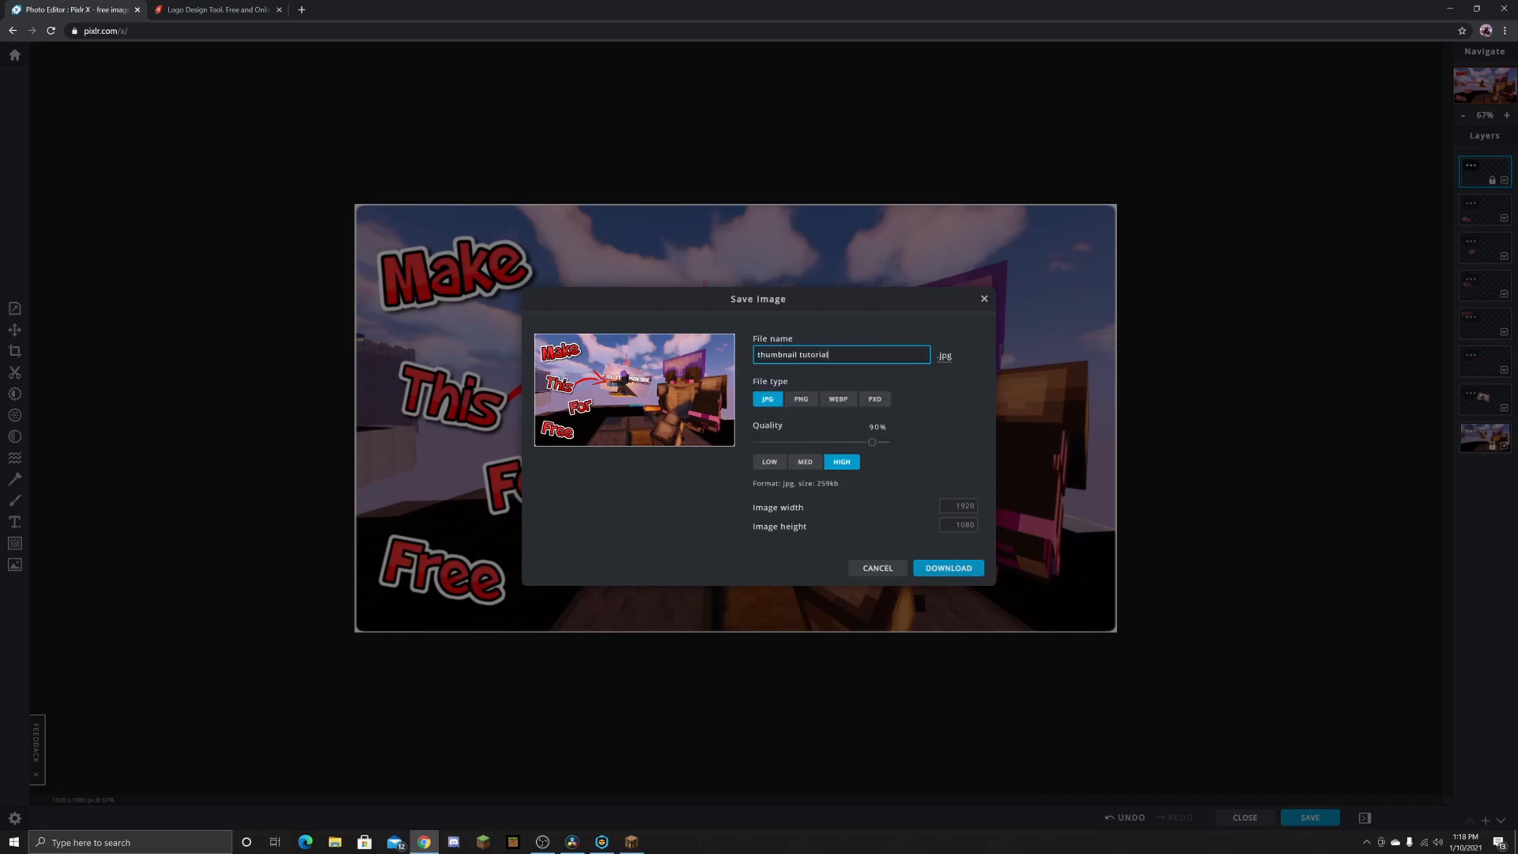
click(952, 566)
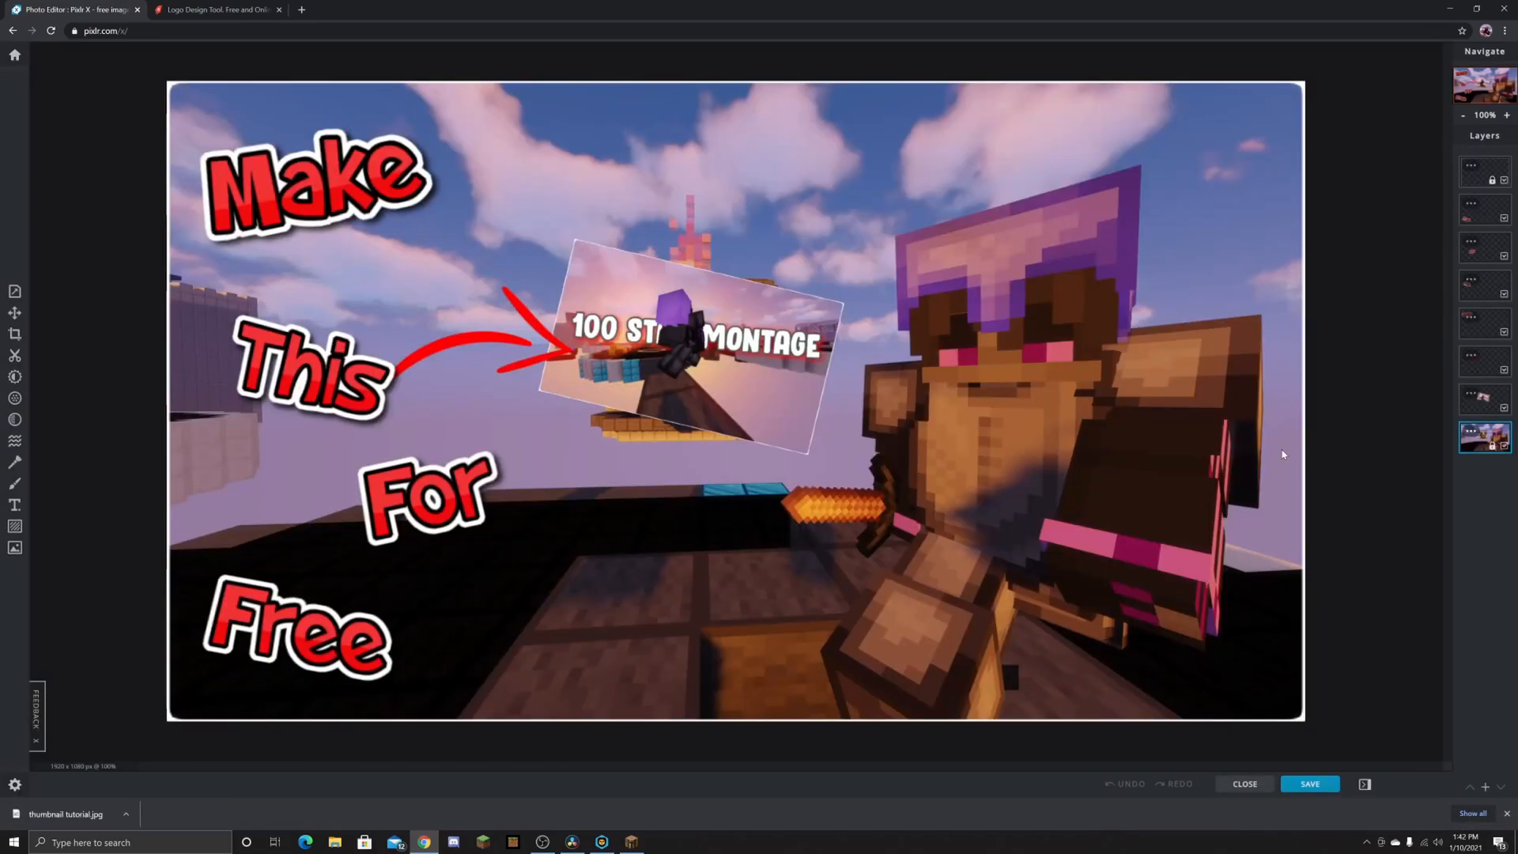
Step: Set the Blur filter on the background screenshot layer to 3
click(15, 398)
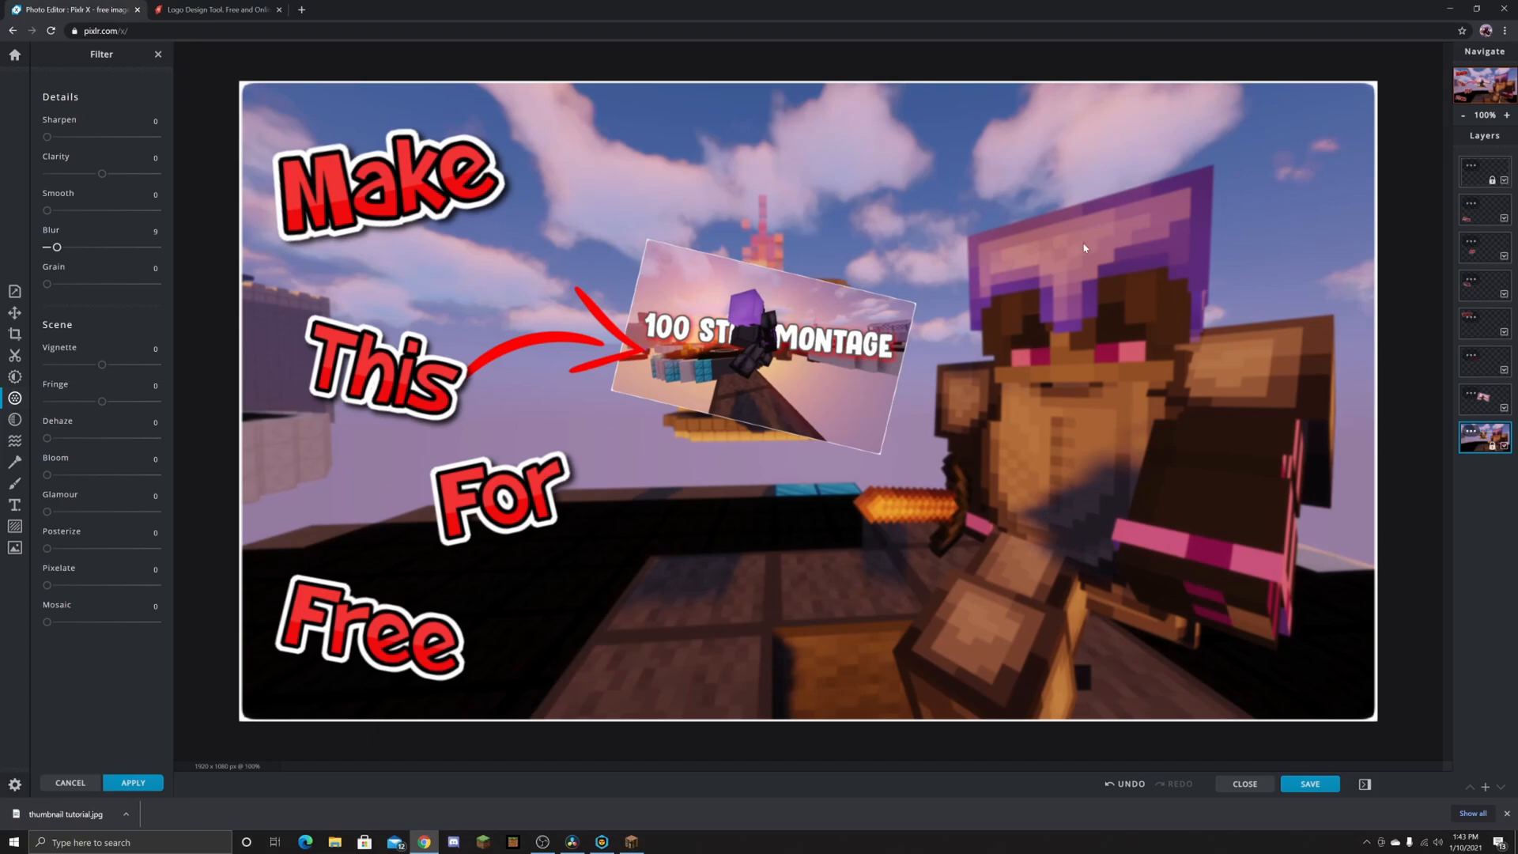
drag(57, 247, 47, 248)
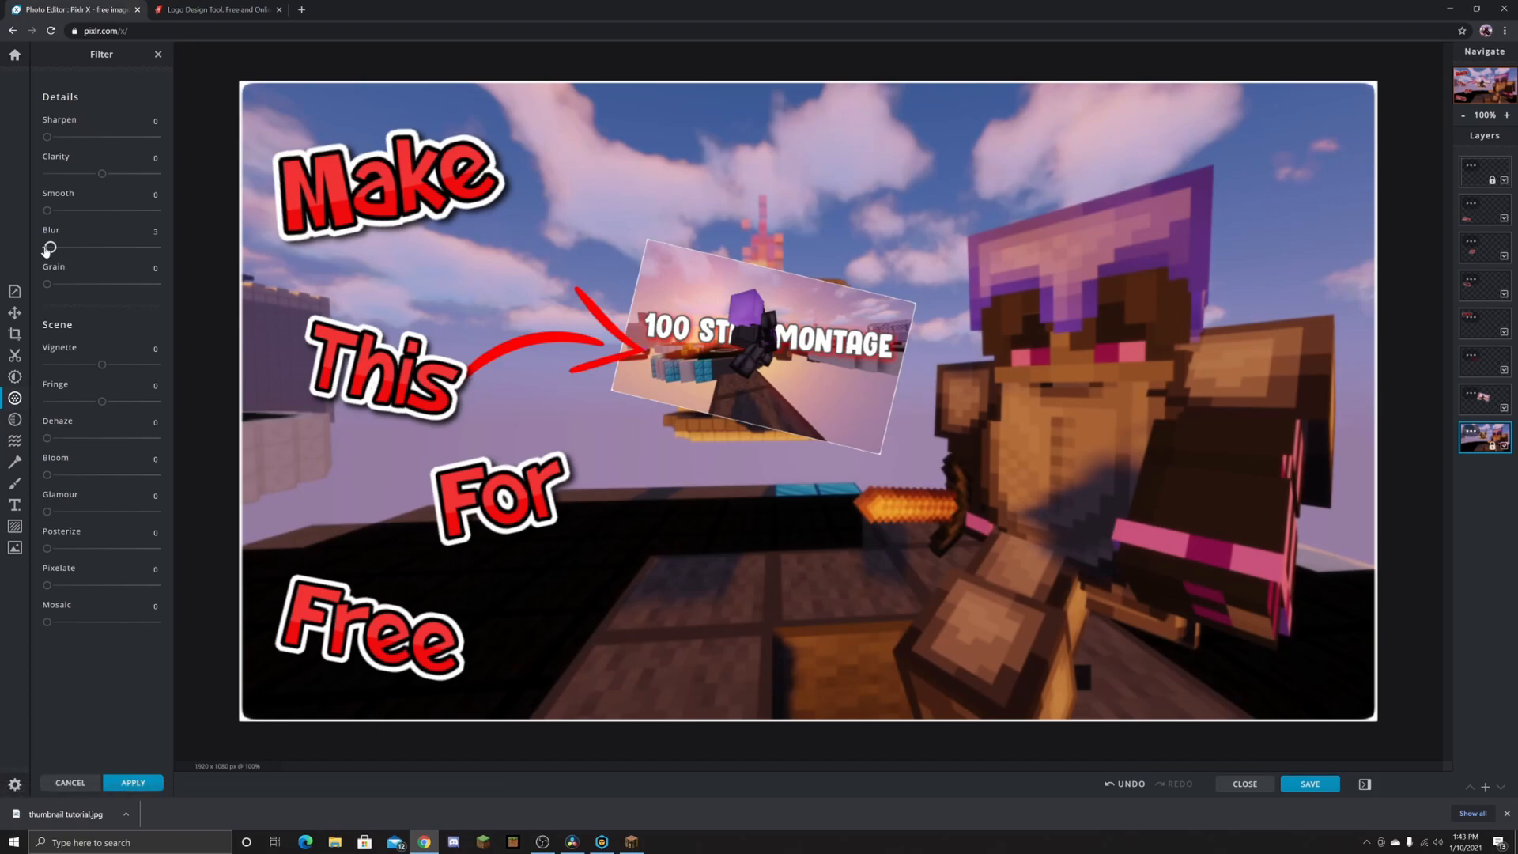